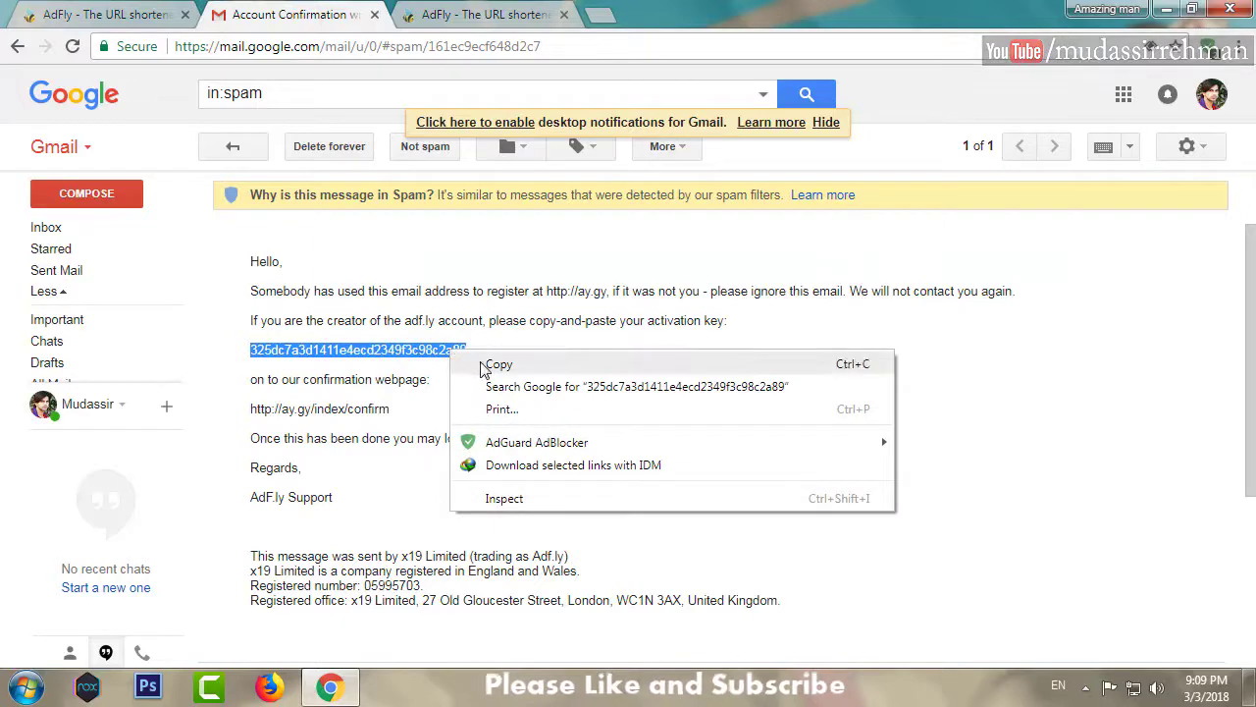
Step: Copy the activation key from the confirmation e-mail, paste it into AdFly's Account Confirmation page and confirm the registration
left_click(490, 363)
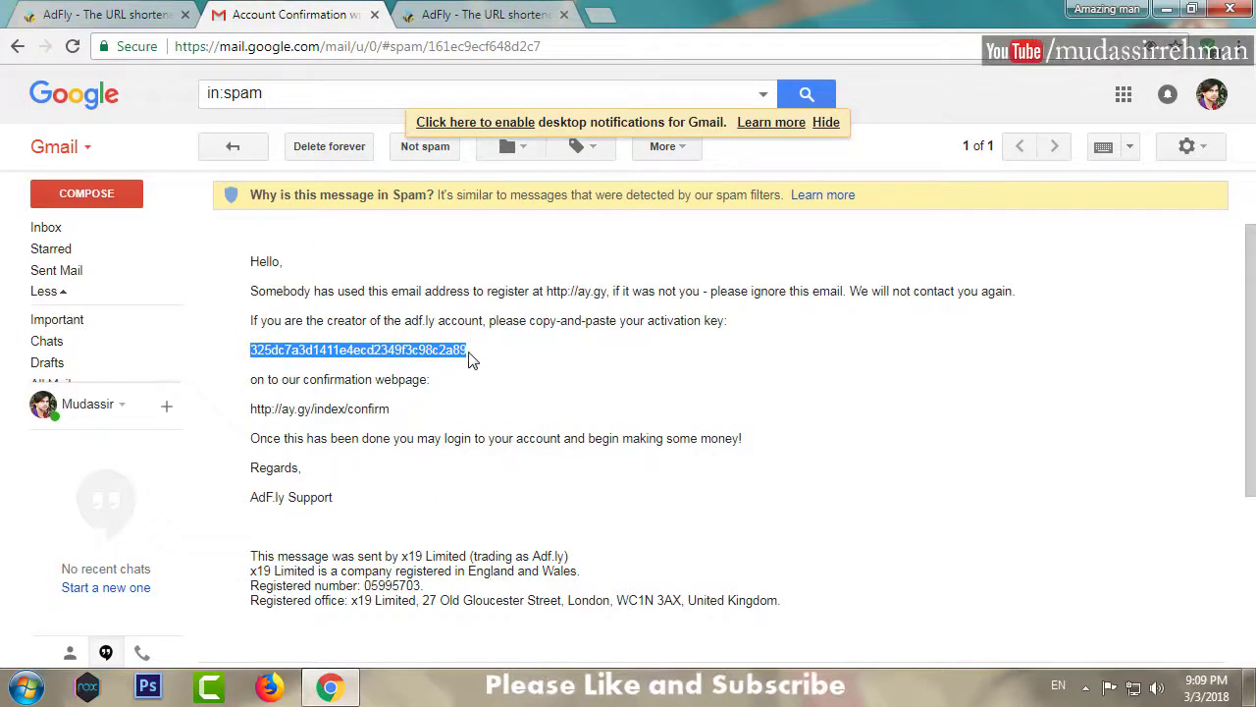
left_click(486, 14)
left_click(572, 312)
right_click(572, 312)
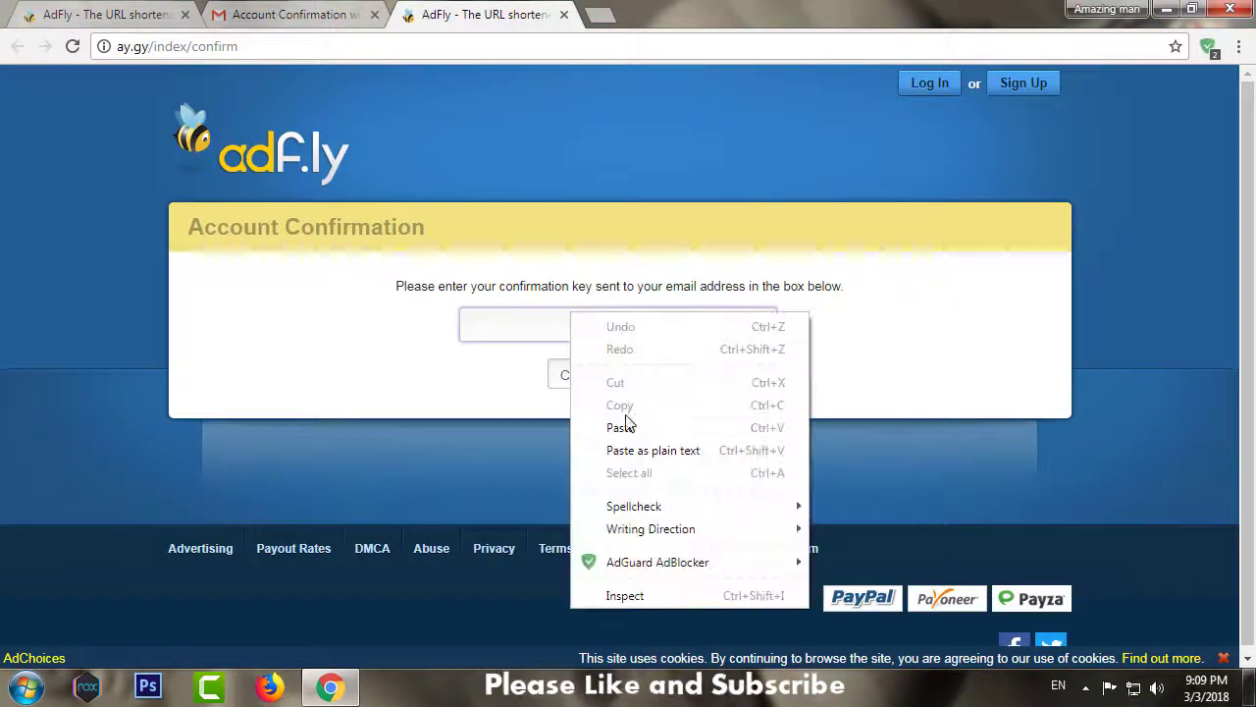
left_click(624, 422)
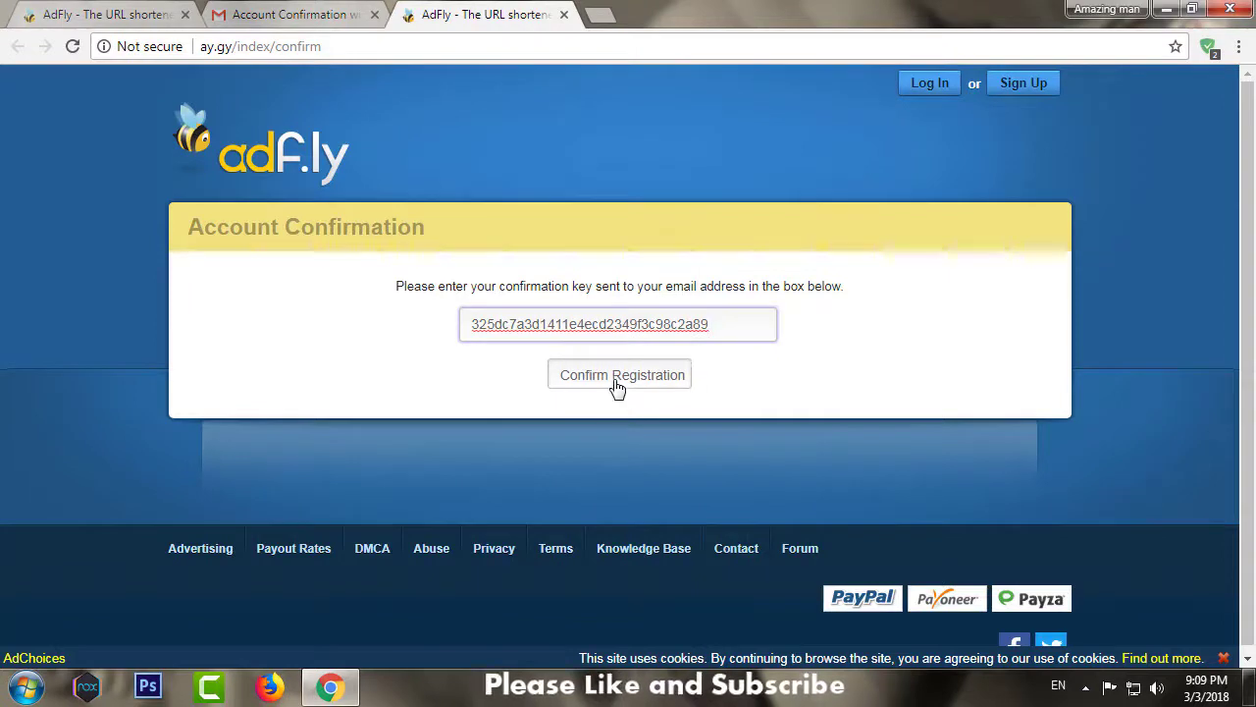
left_click(617, 381)
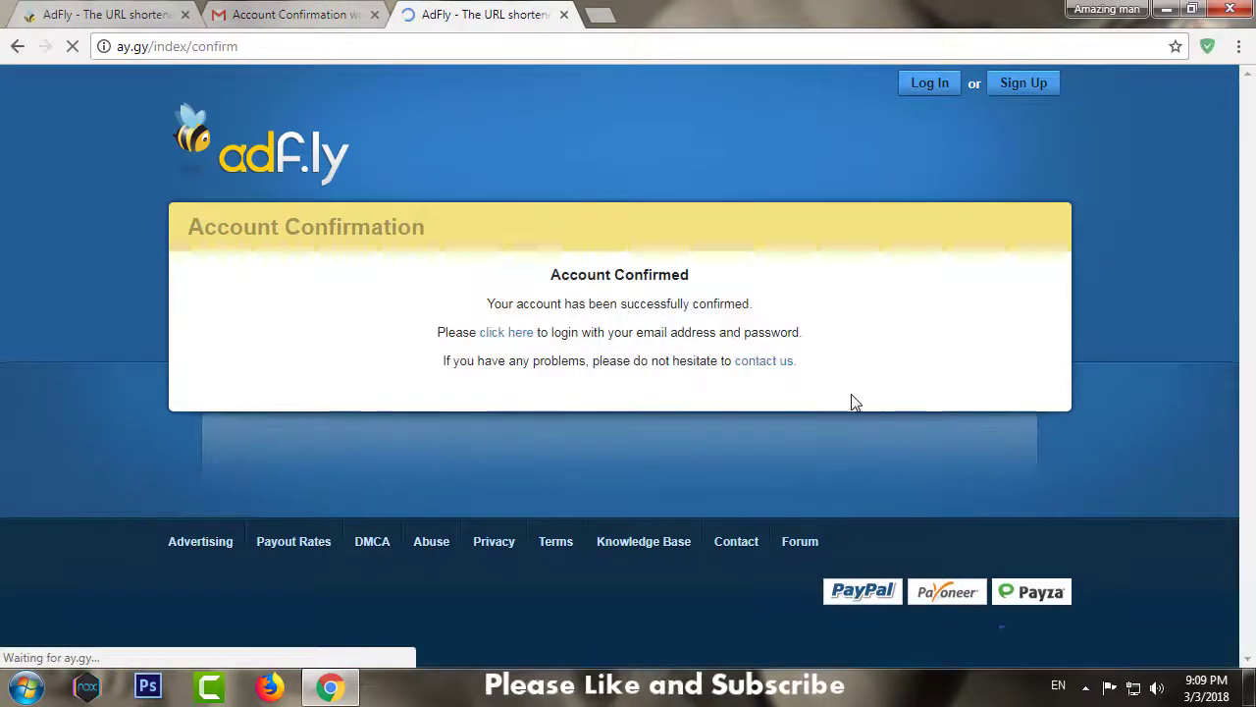
double_click(553, 274)
left_click_drag(647, 280, 869, 372)
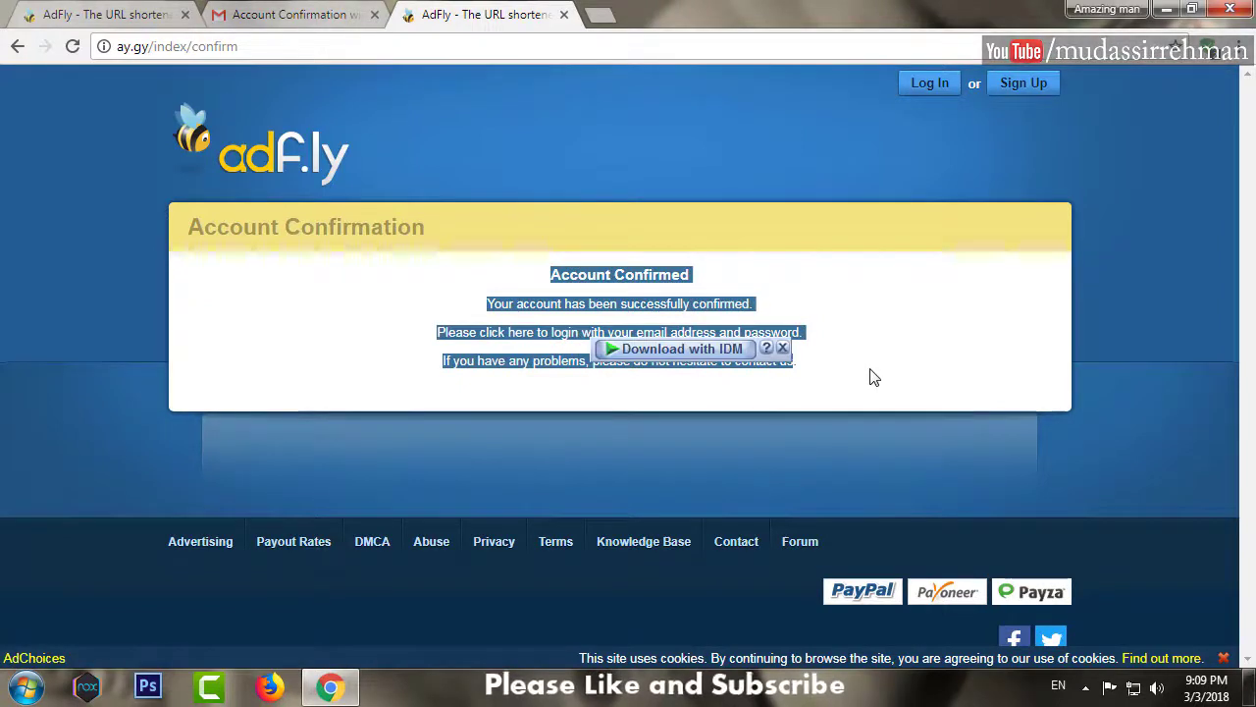
left_click(870, 373)
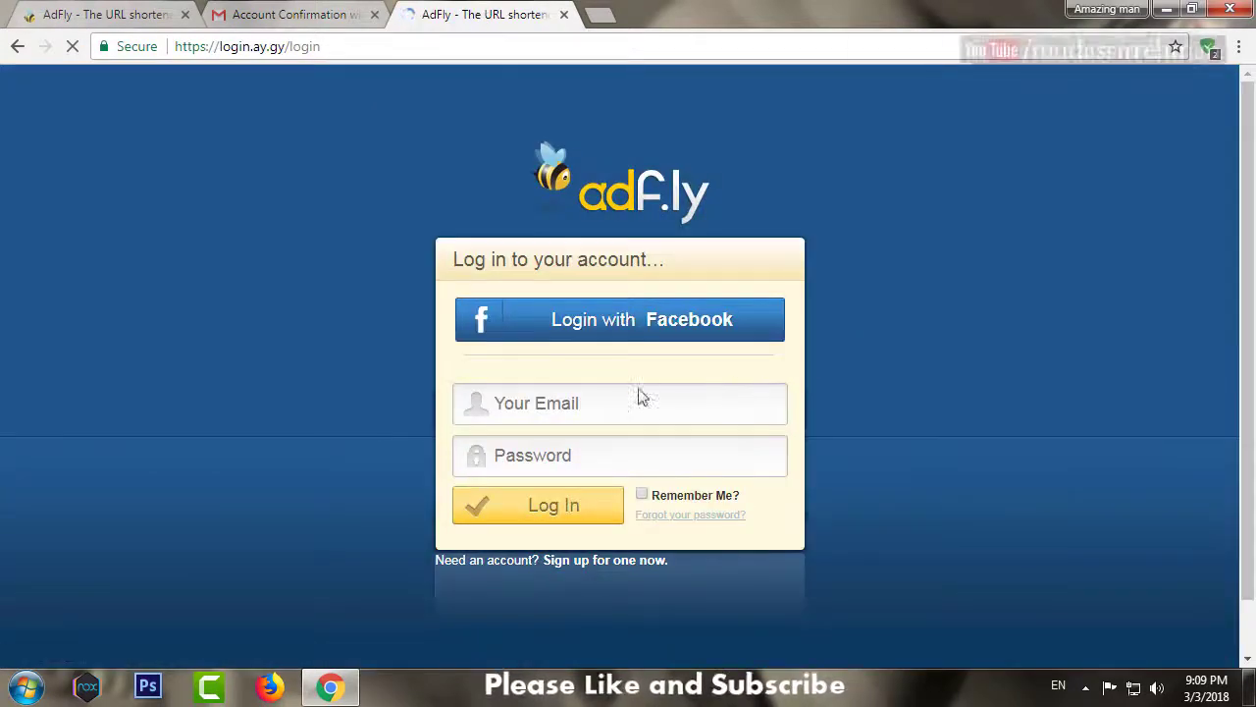
Step: Log in to AdFly with the account's e-mail and password, enabling Remember Me, and let the browser save the password
left_click(605, 406)
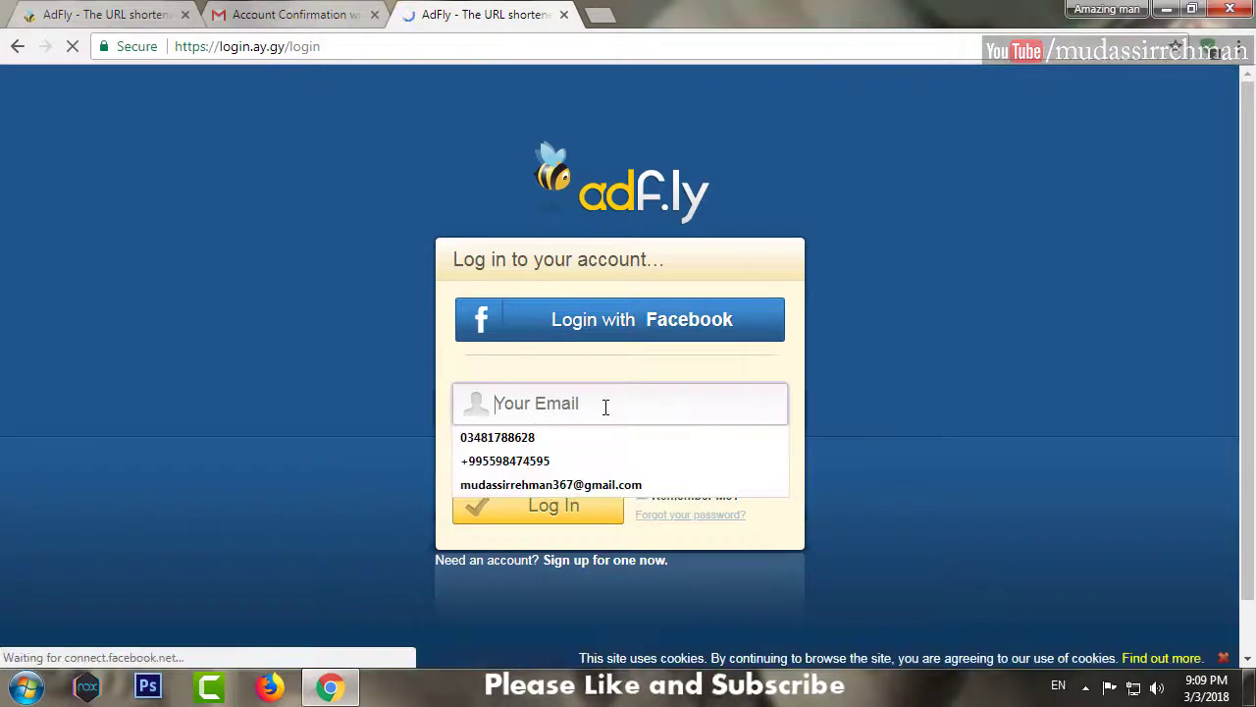
left_click(580, 484)
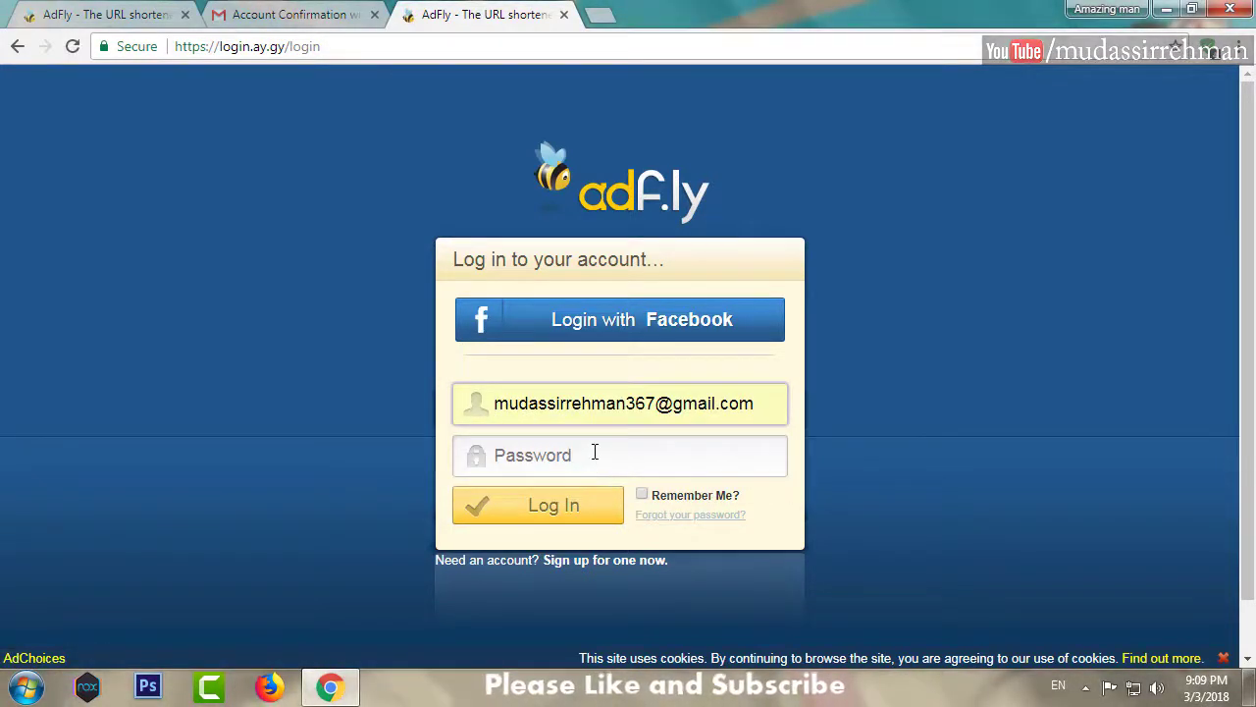
left_click(595, 451)
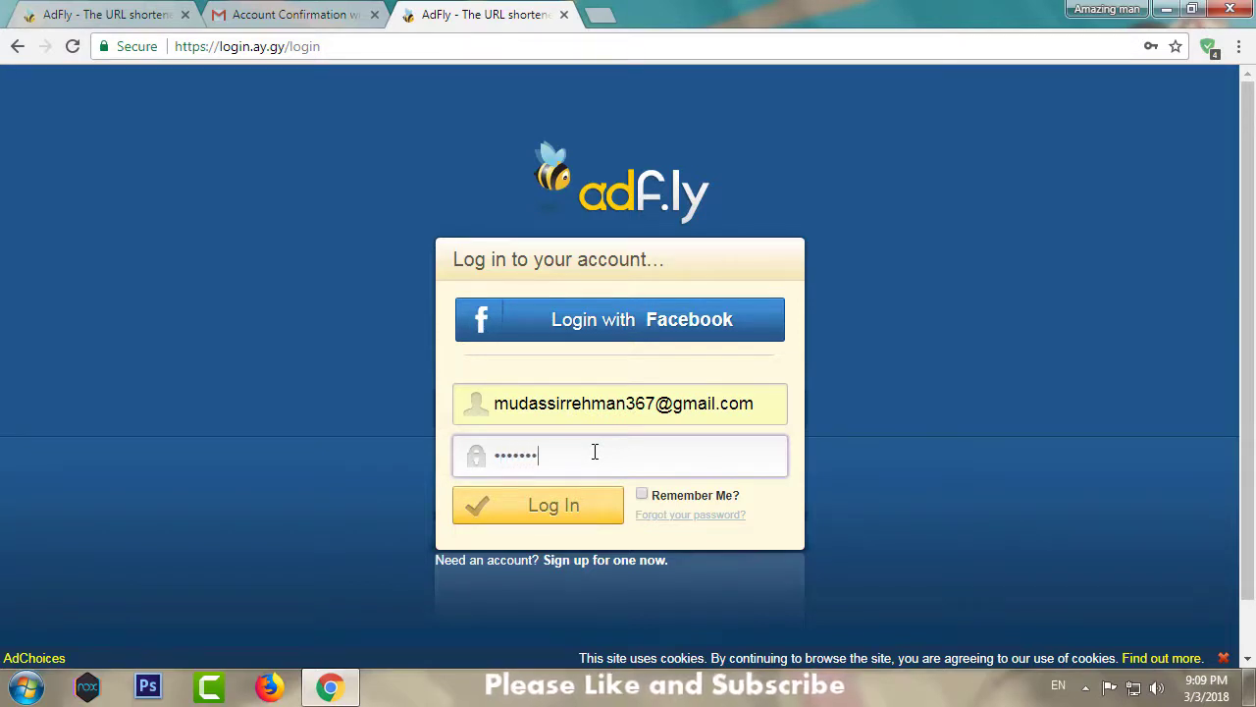
type("•••••••••••••")
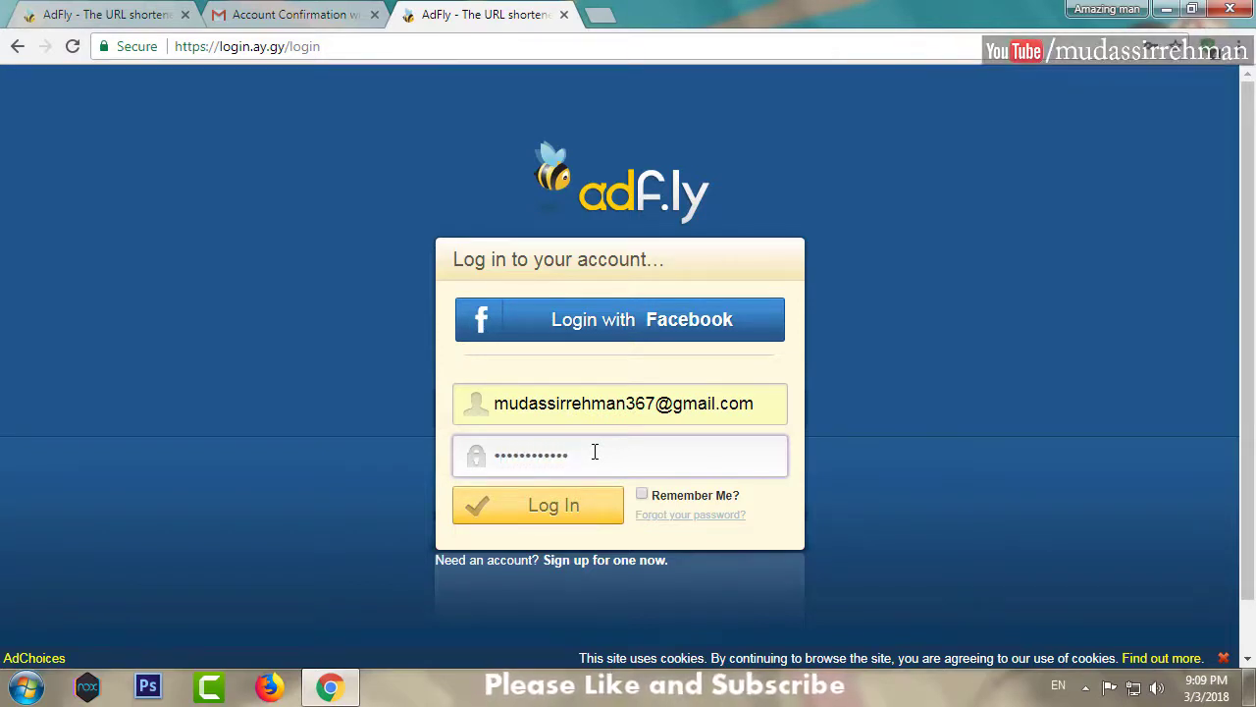
left_click(641, 497)
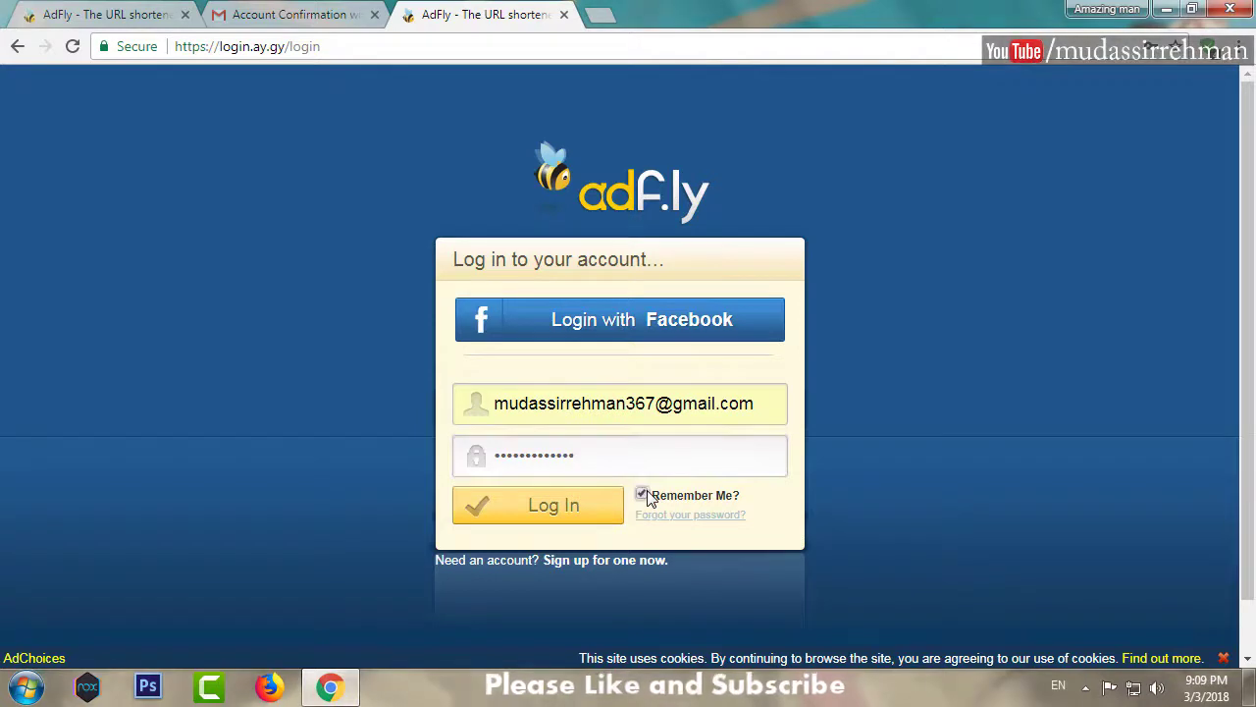
left_click(560, 504)
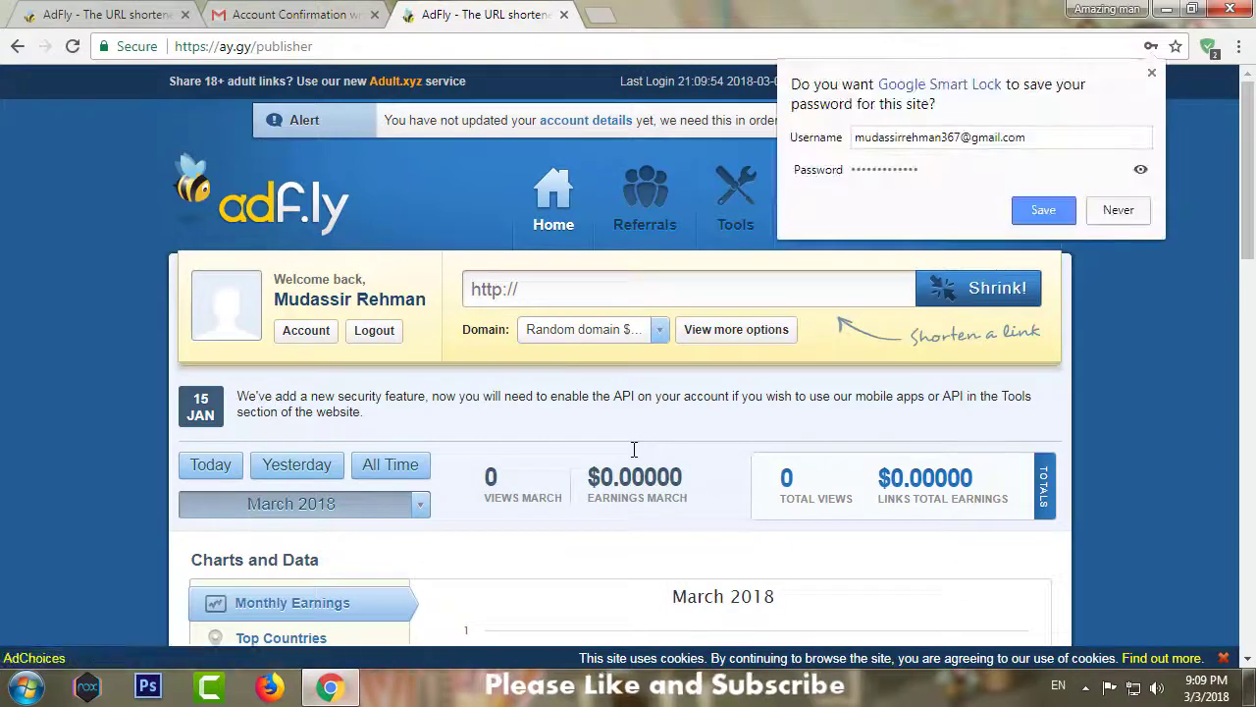
left_click(1031, 219)
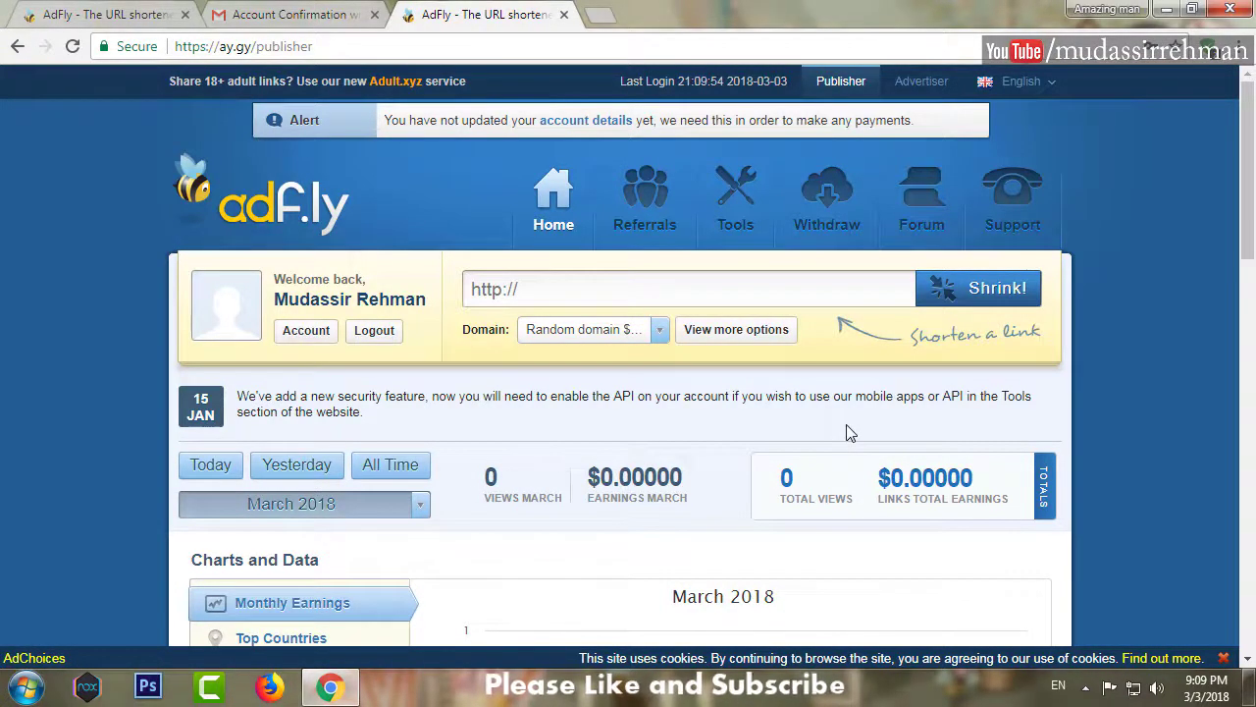
scroll(850, 433, "down", 1)
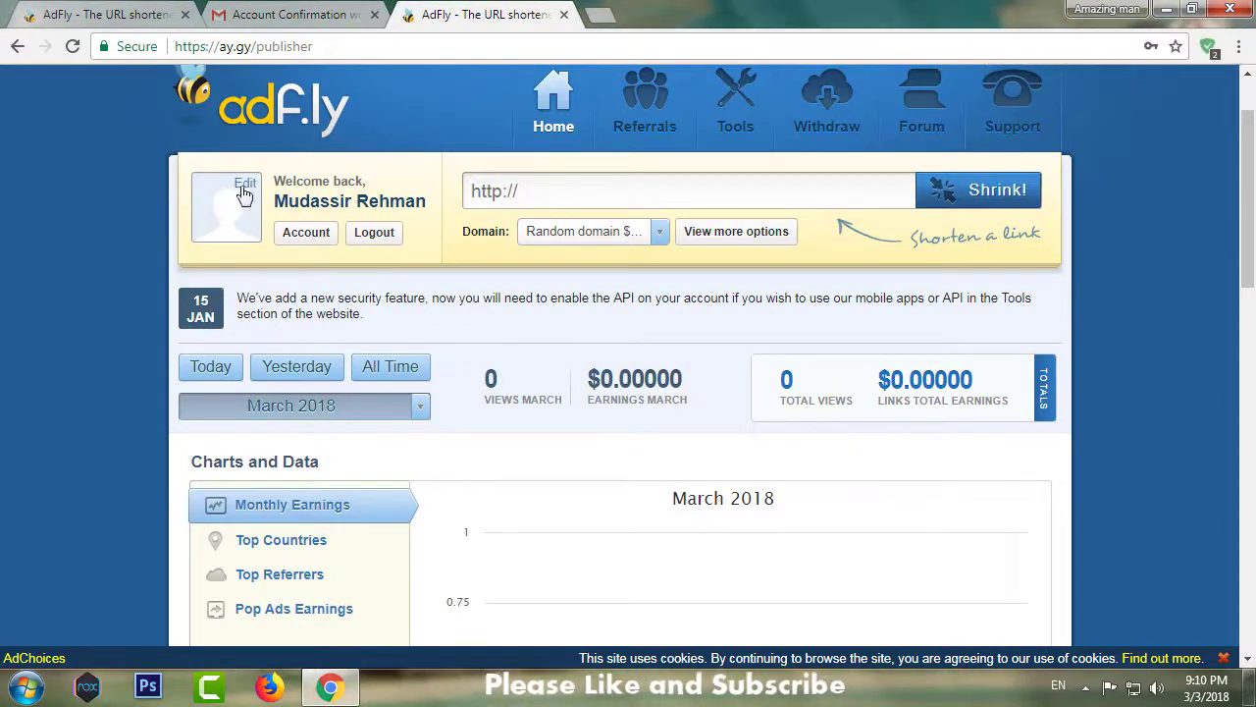
left_click(244, 185)
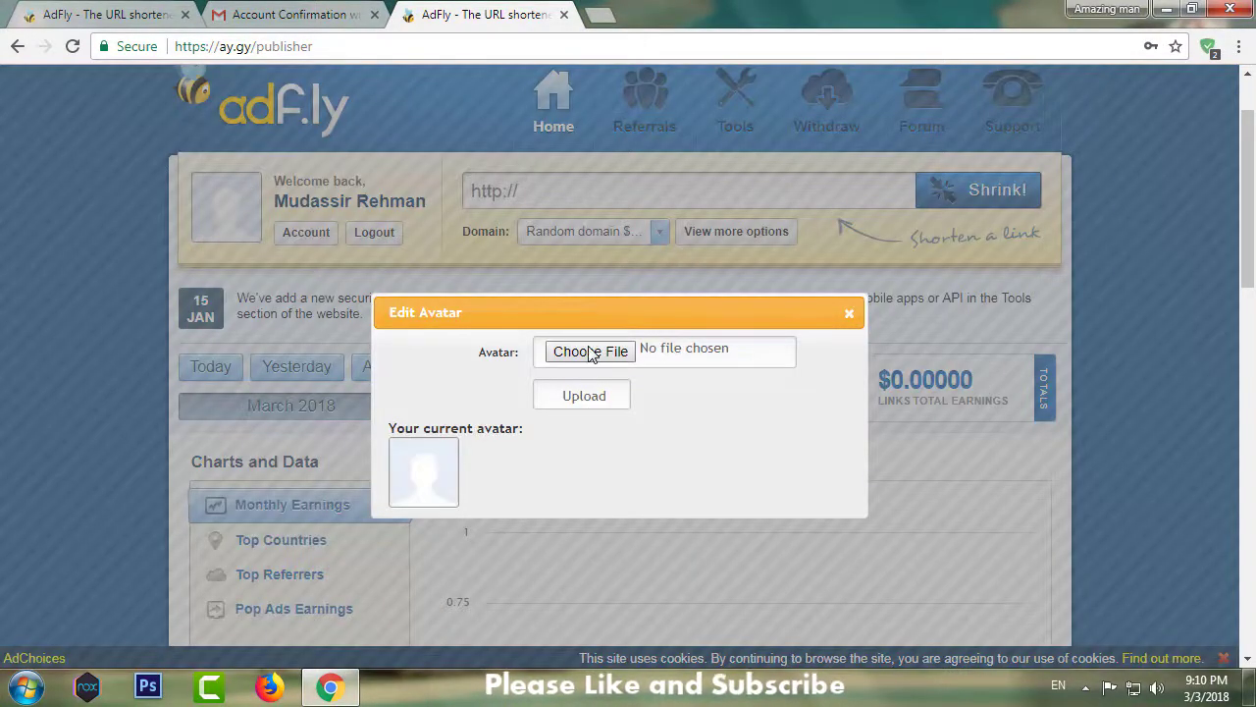
left_click(592, 351)
double_click(339, 294)
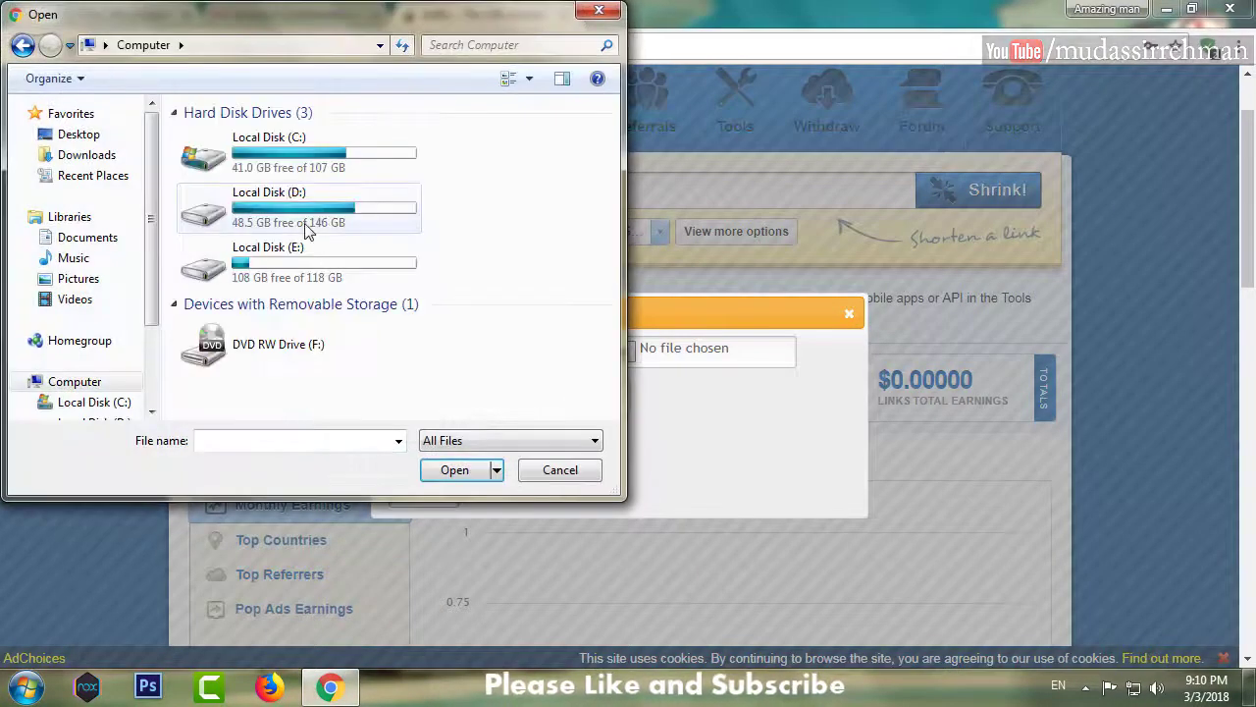
double_click(299, 224)
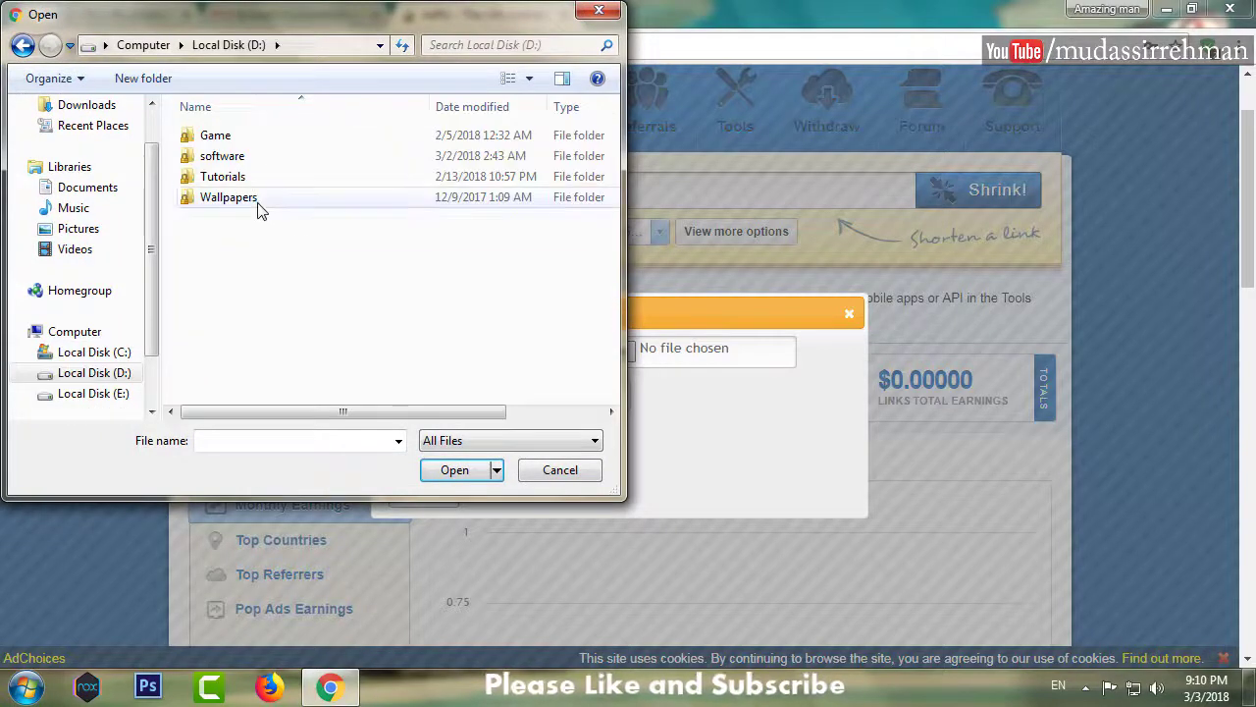
double_click(229, 198)
double_click(236, 132)
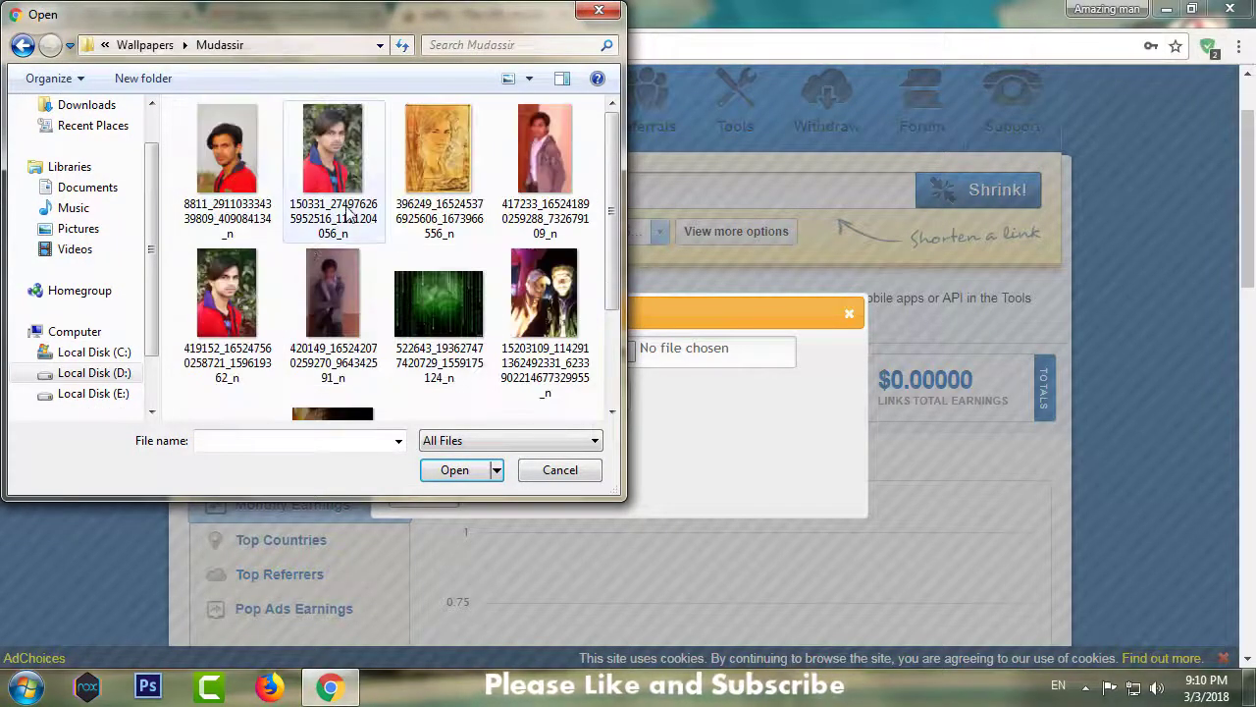
left_click(261, 294)
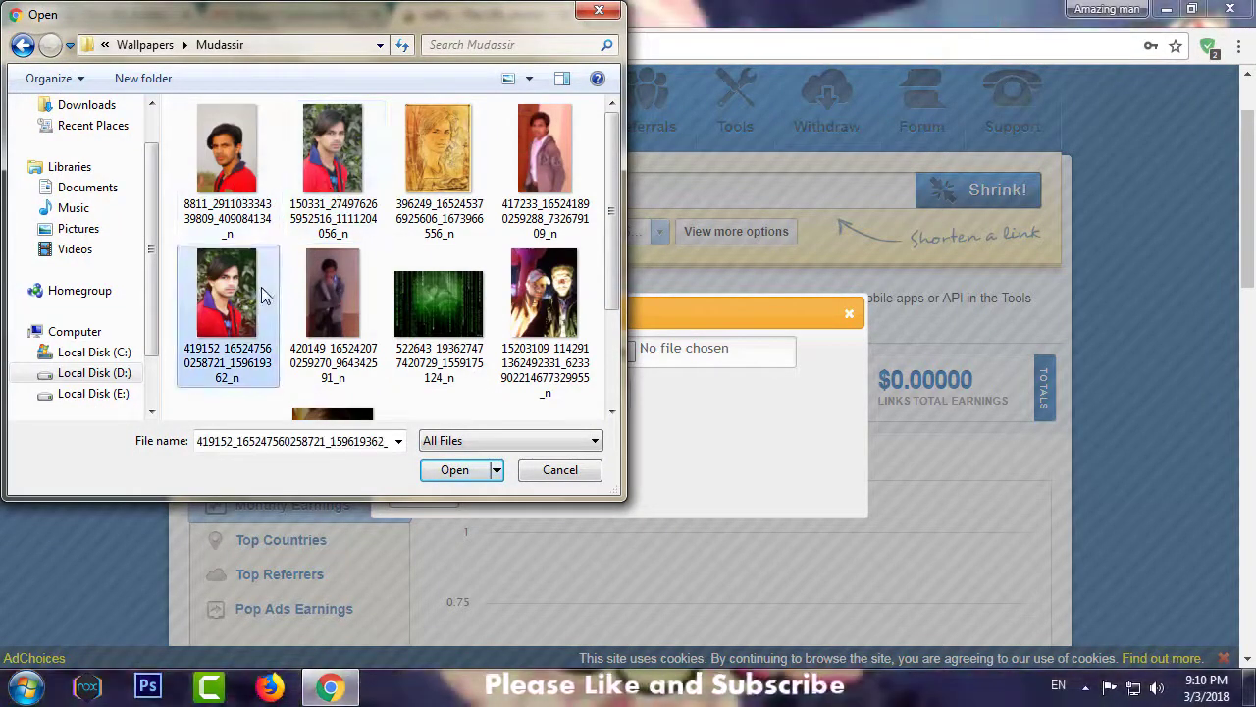
left_click(454, 471)
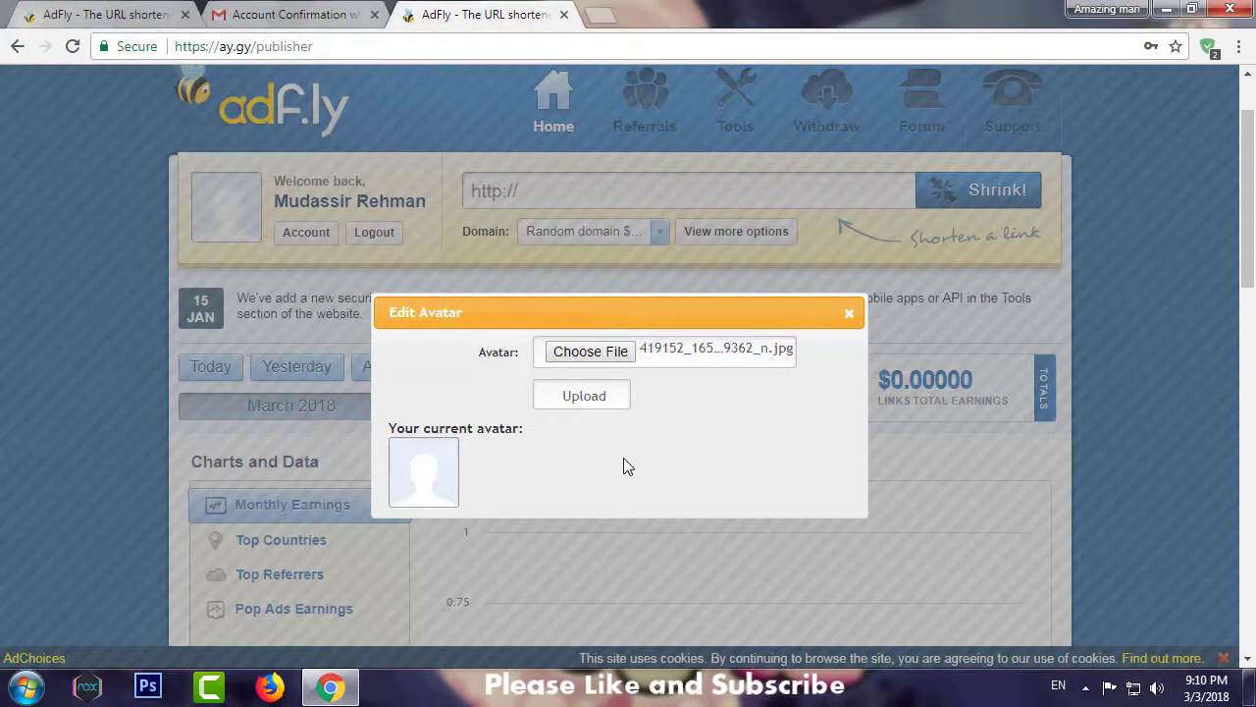
Step: Upload the chosen photo, accept the new avatar preview and close the Edit Avatar dialog
left_click(584, 398)
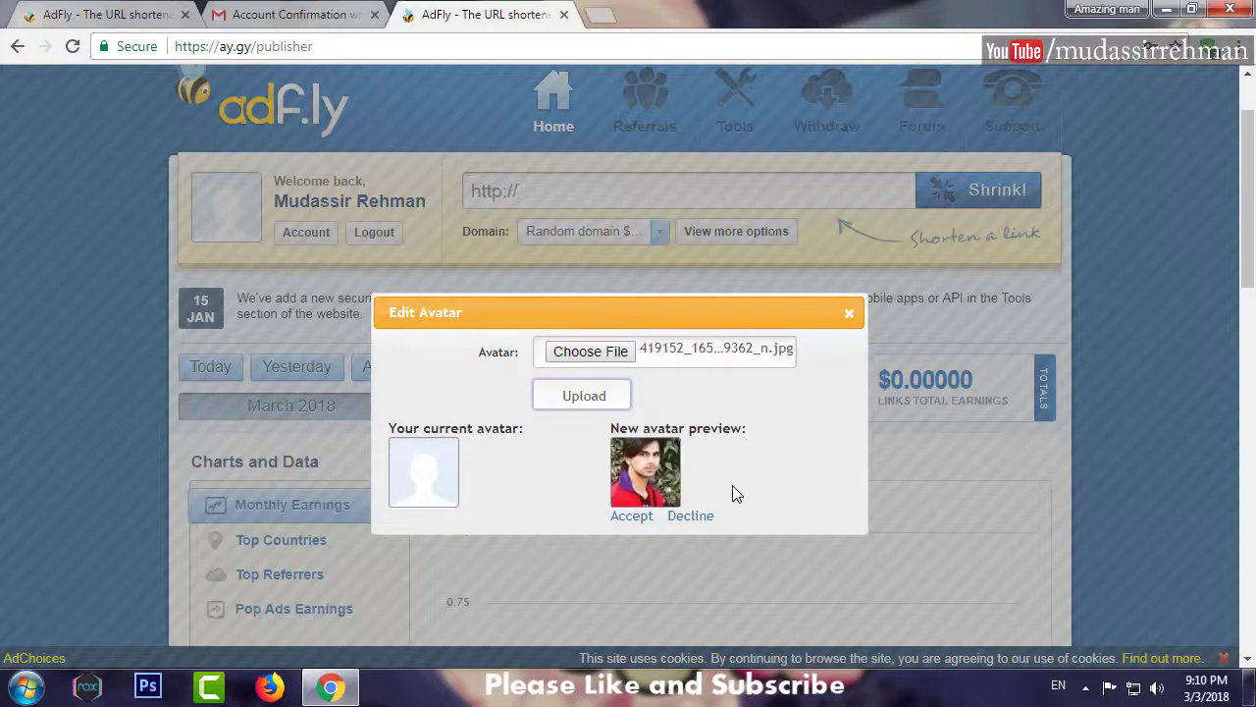
left_click(628, 517)
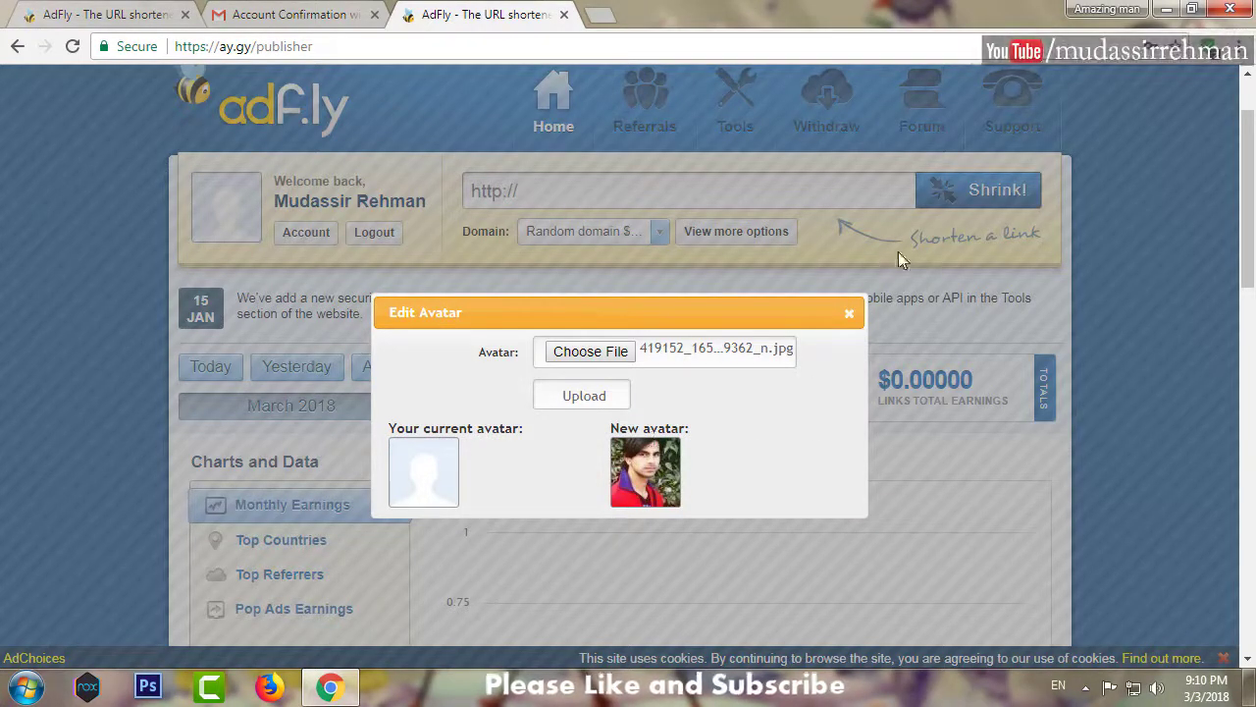
left_click(849, 315)
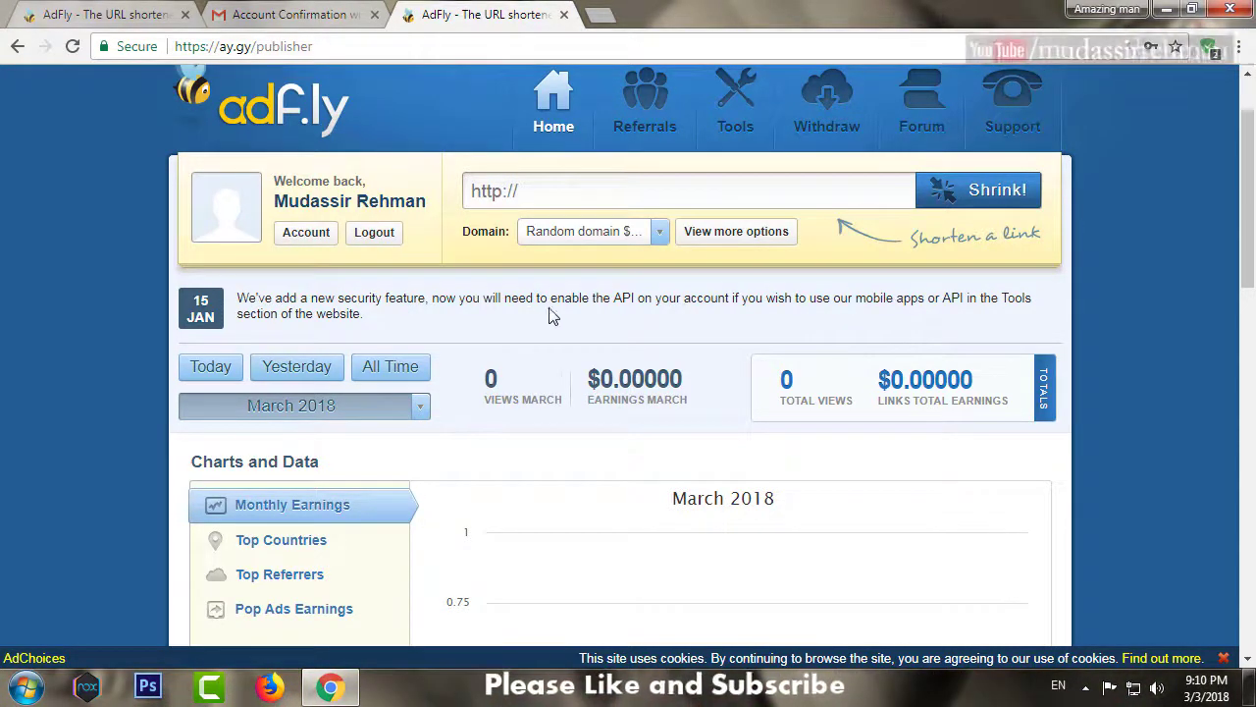
Step: Open the bookmarked 123Movies website in a new browser tab and look over its featured movies
scroll(562, 319, "down", 4)
scroll(563, 323, "up", 5)
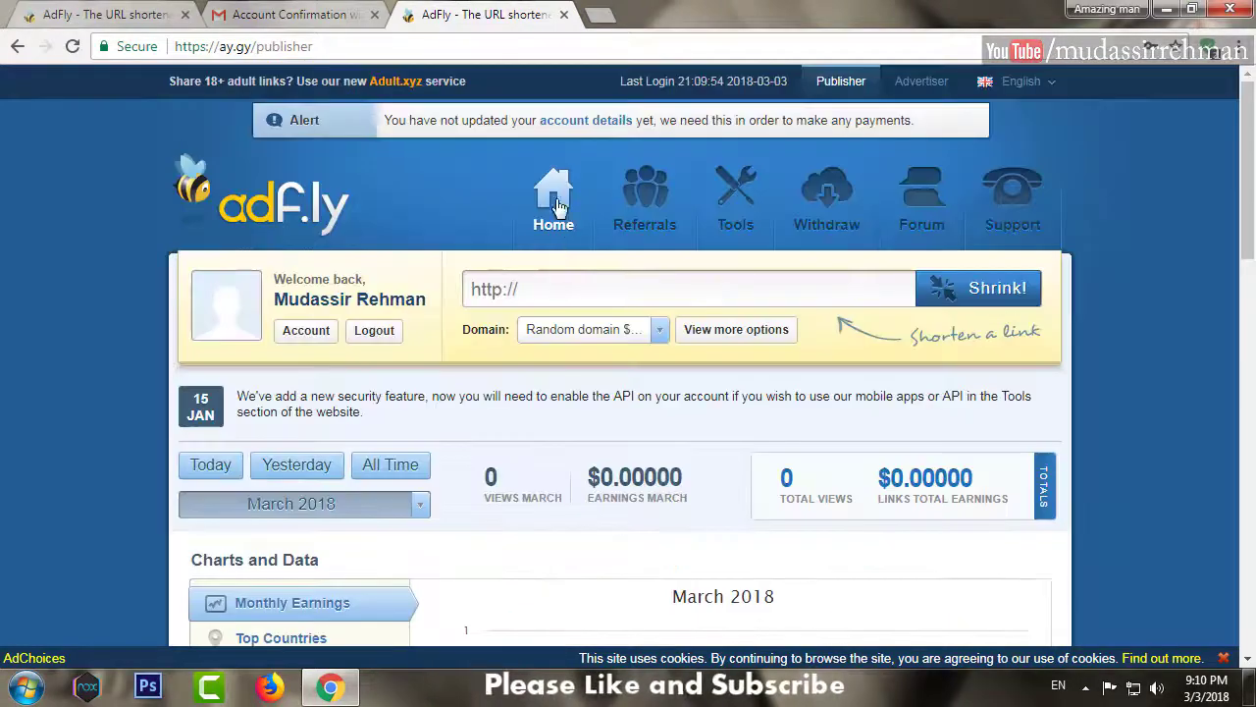
left_click(599, 16)
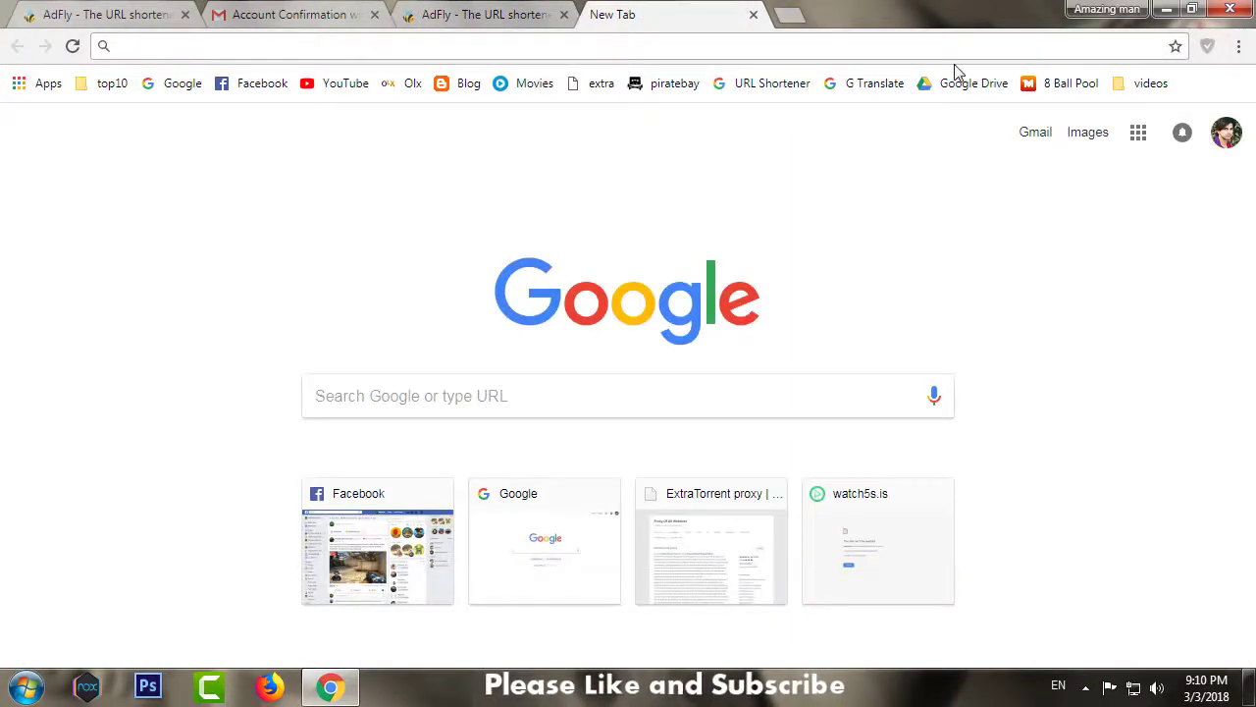
left_click(541, 92)
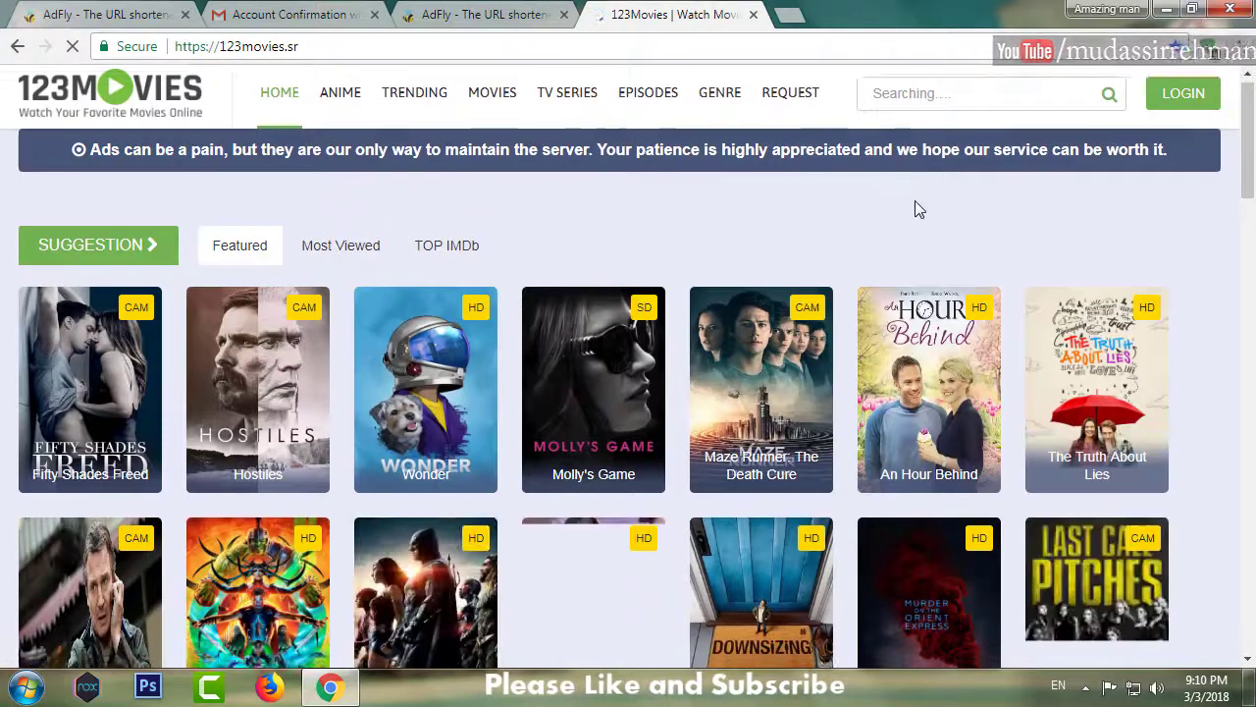
scroll(838, 493, "down", 2)
scroll(838, 530, "up", 3)
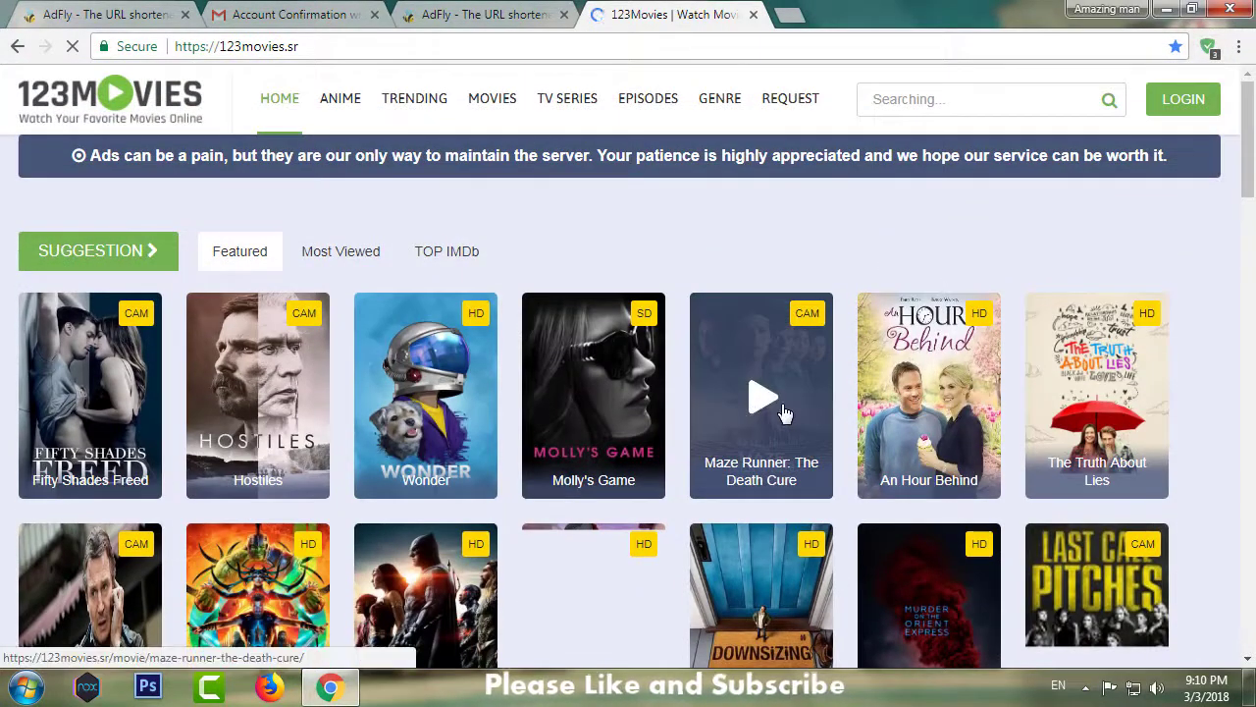
Step: Open the featured movie Maze Runner: The Death Cure and start its player to reach the watching page
mouse_move(783, 417)
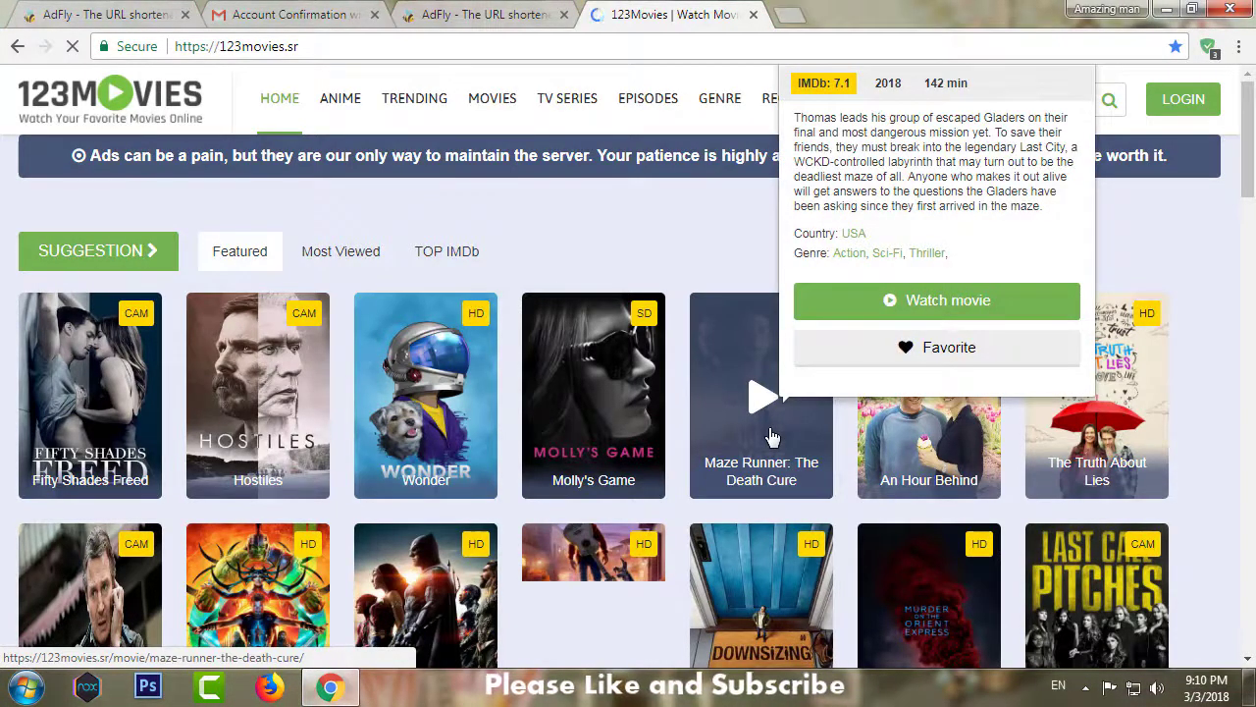
left_click(770, 430)
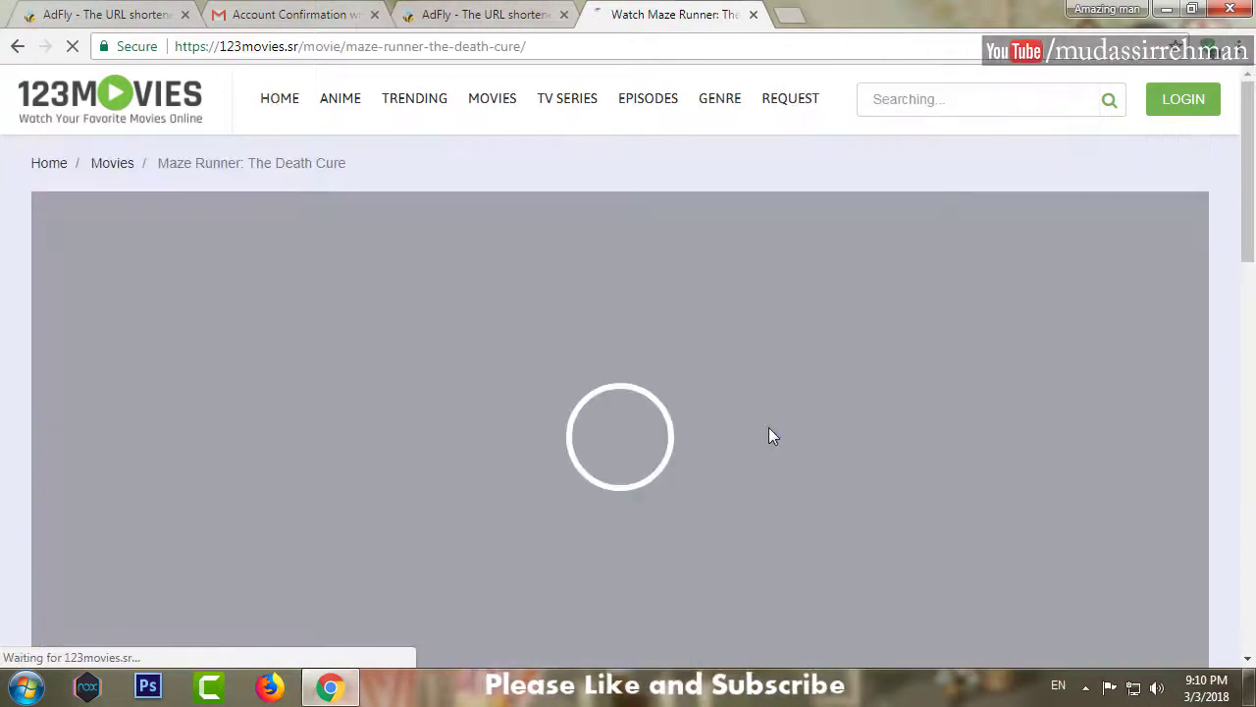
scroll(716, 422, "down", 1)
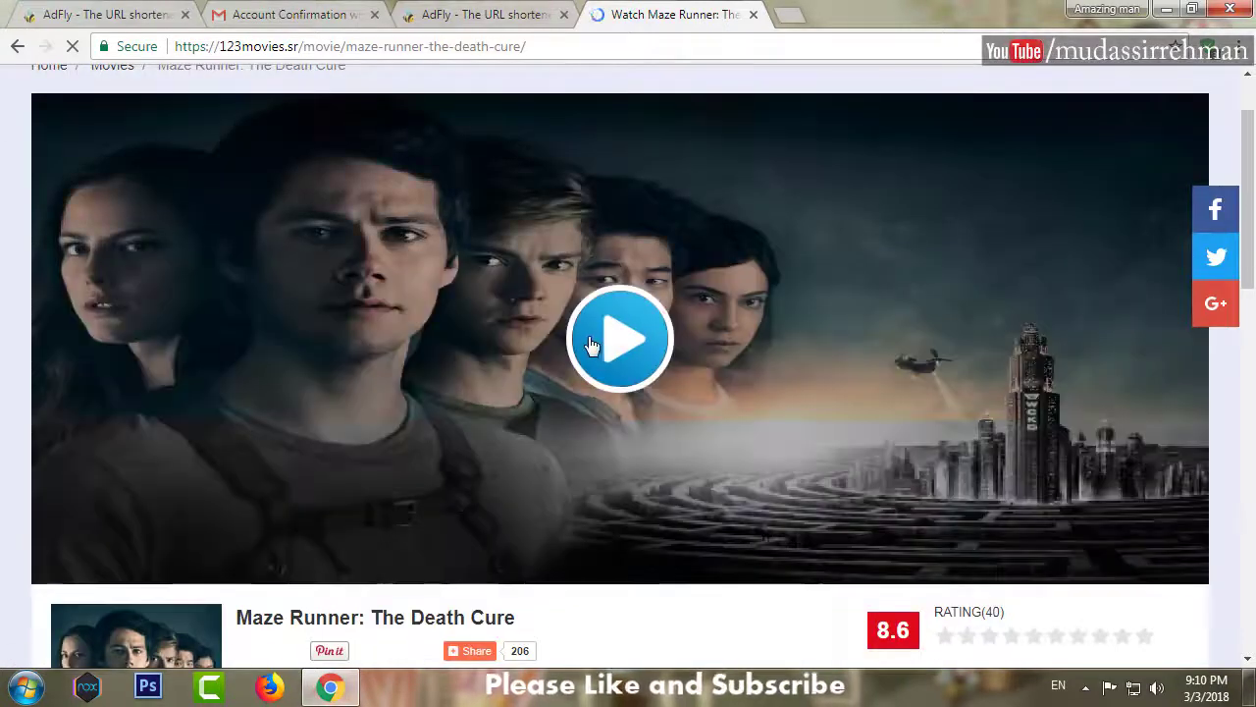
scroll(592, 344, "up", 1)
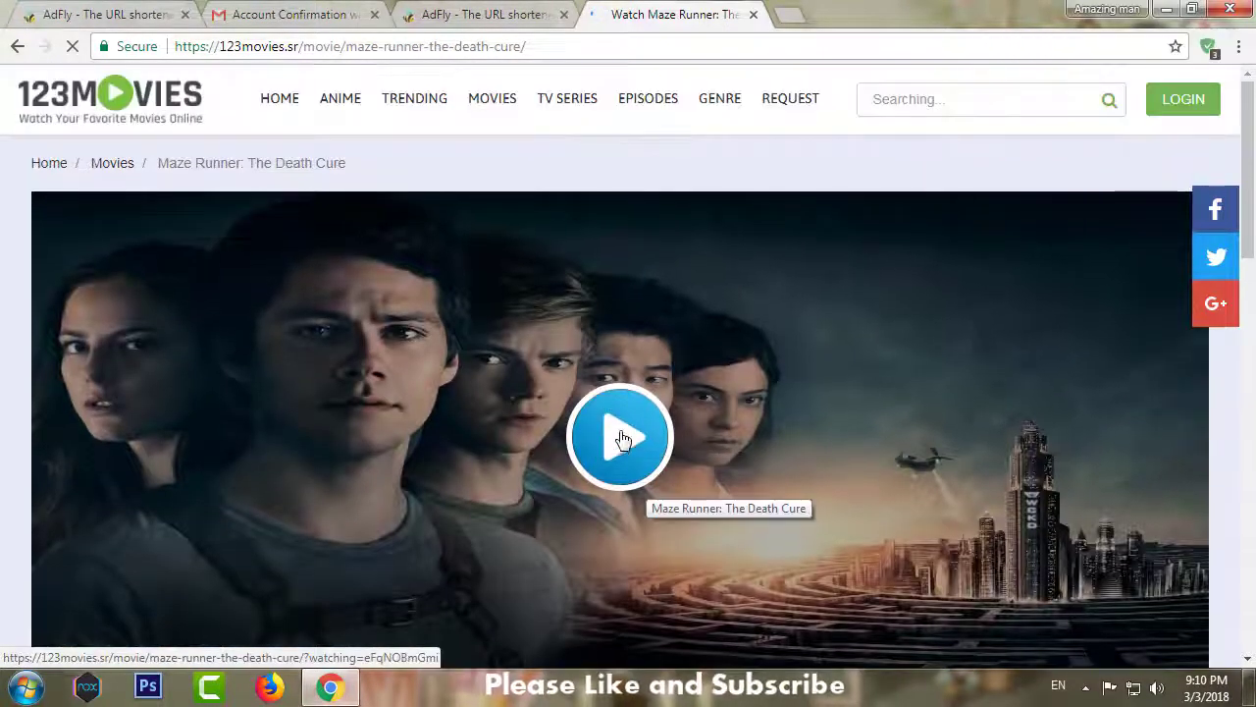
left_click(775, 380)
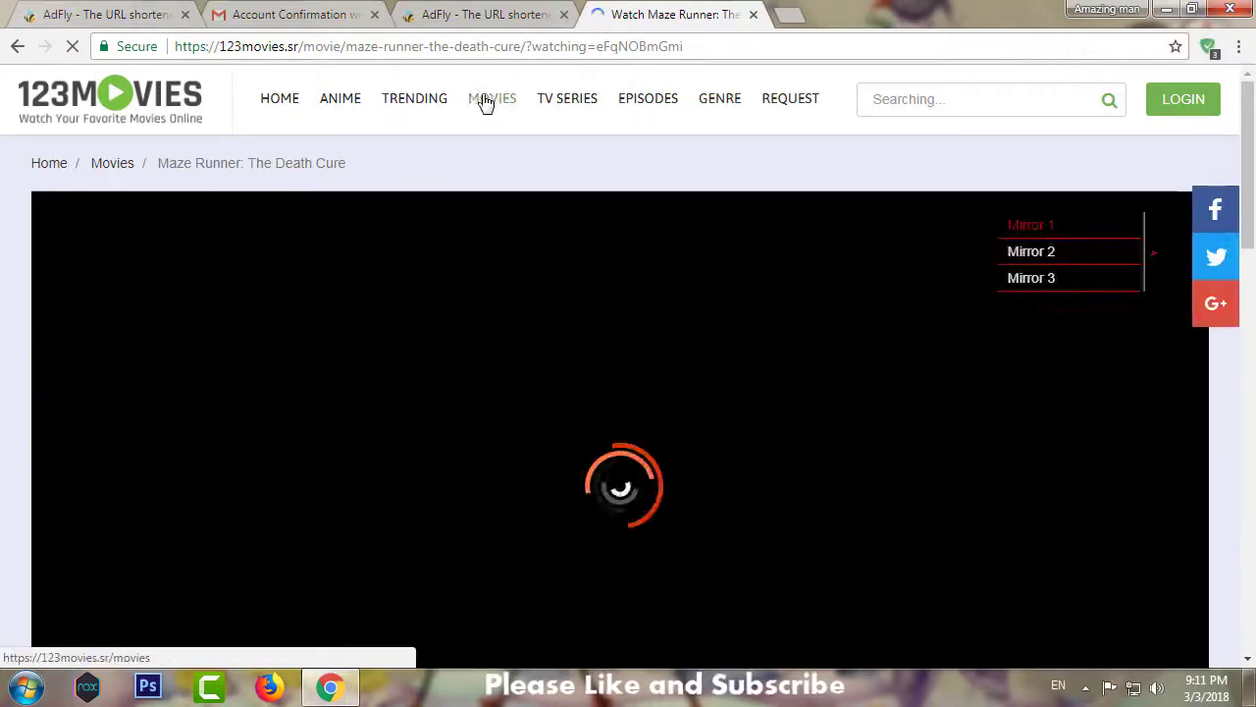
Step: Copy the full web address of the Maze Runner: The Death Cure watching page
scroll(514, 368, "down", 2)
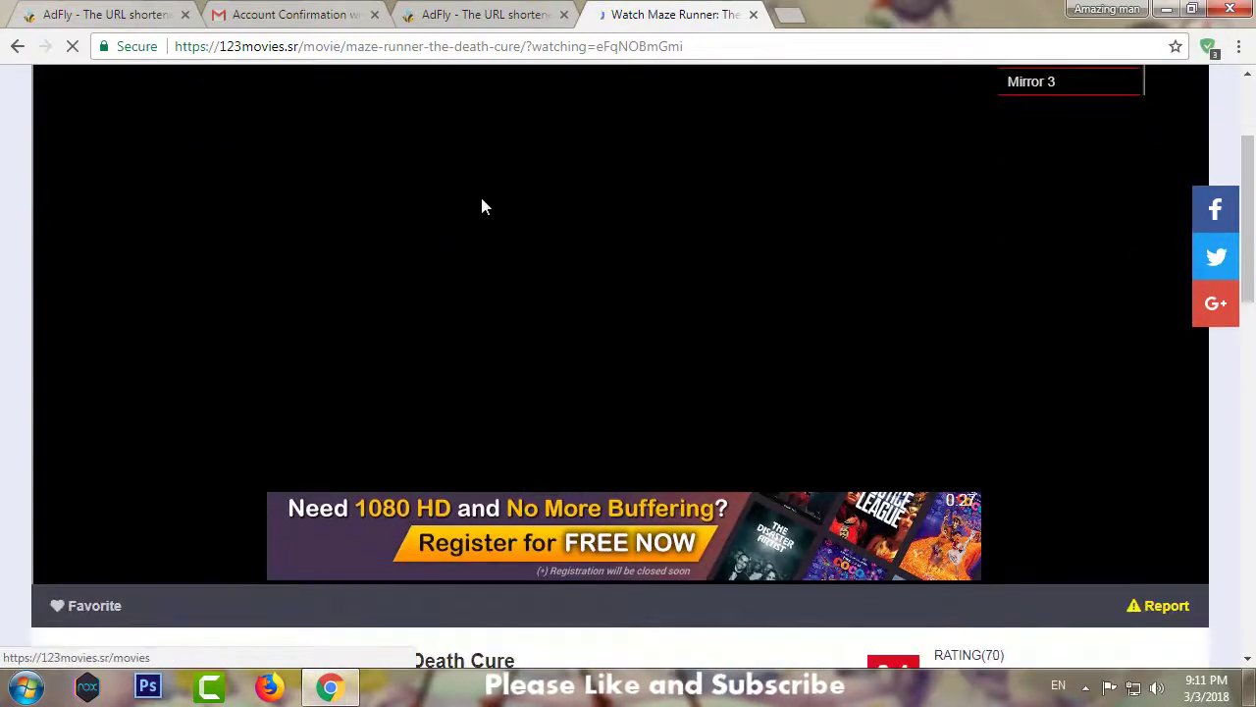
scroll(481, 206, "up", 2)
left_click(692, 46)
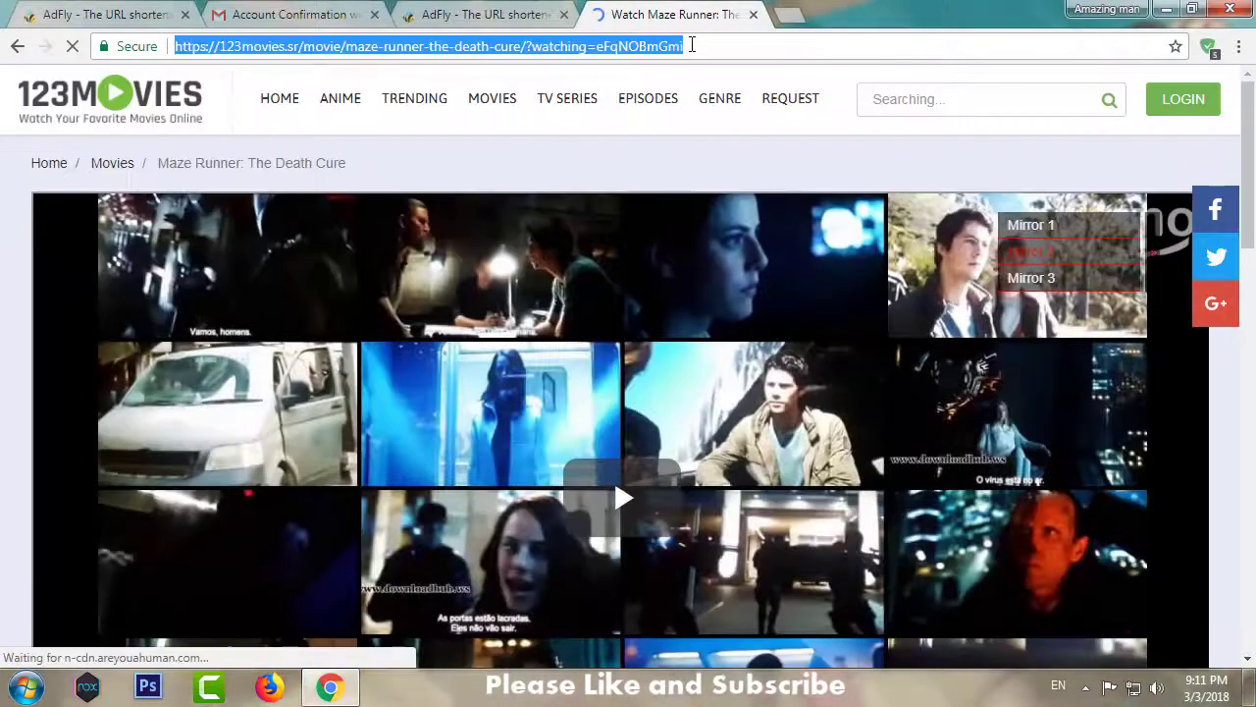
right_click(586, 51)
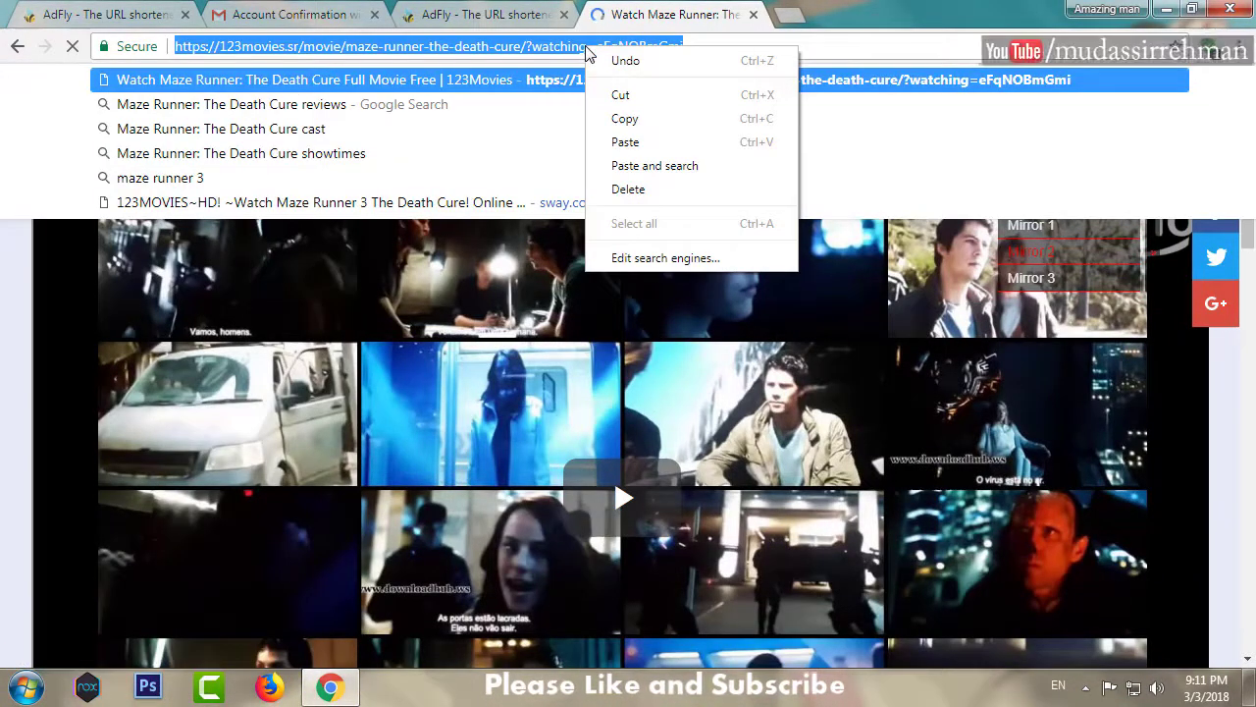
left_click(624, 119)
Step: Shorten the copied movie URL on the AdFly home page using the Random domain $$$$ option and copy the short link
left_click(496, 13)
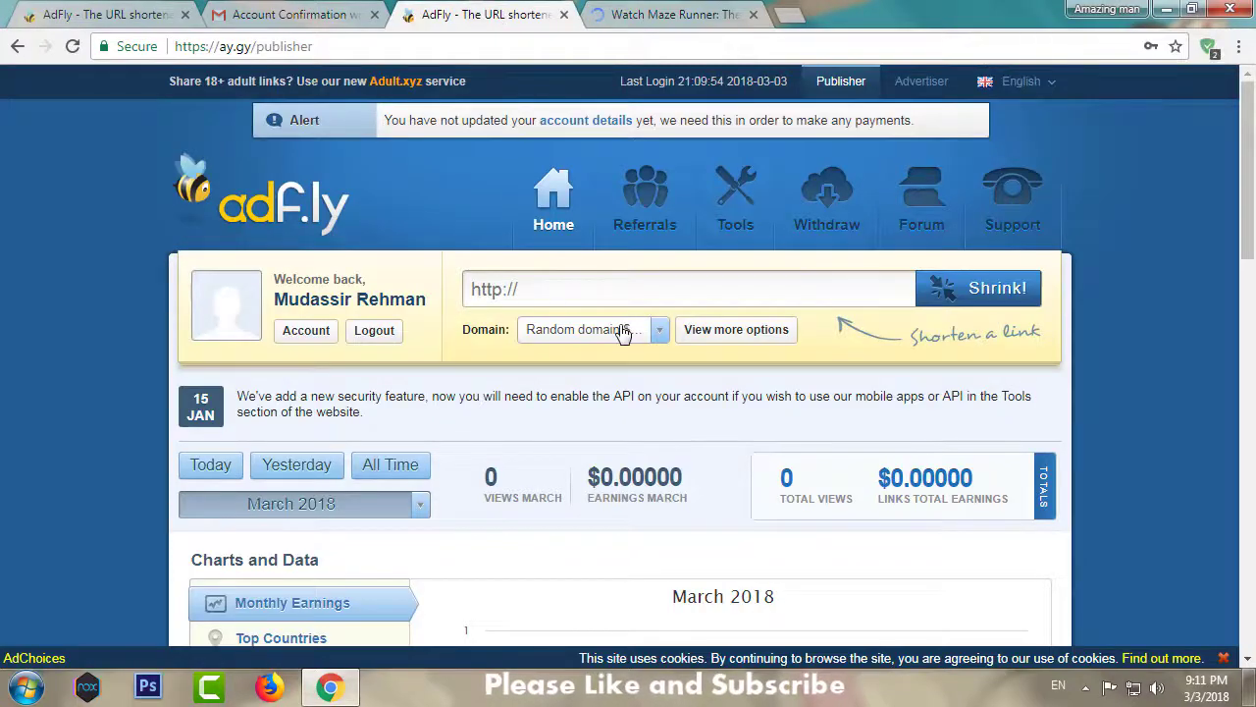
left_click(660, 332)
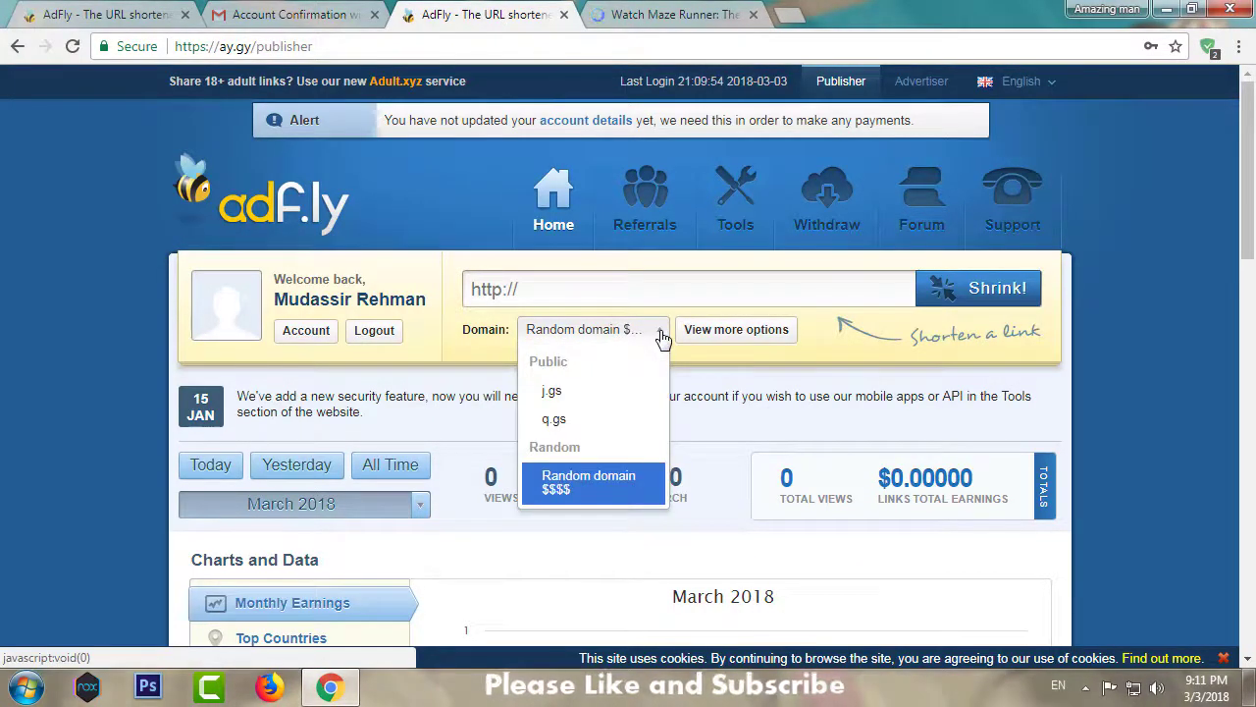
left_click(586, 495)
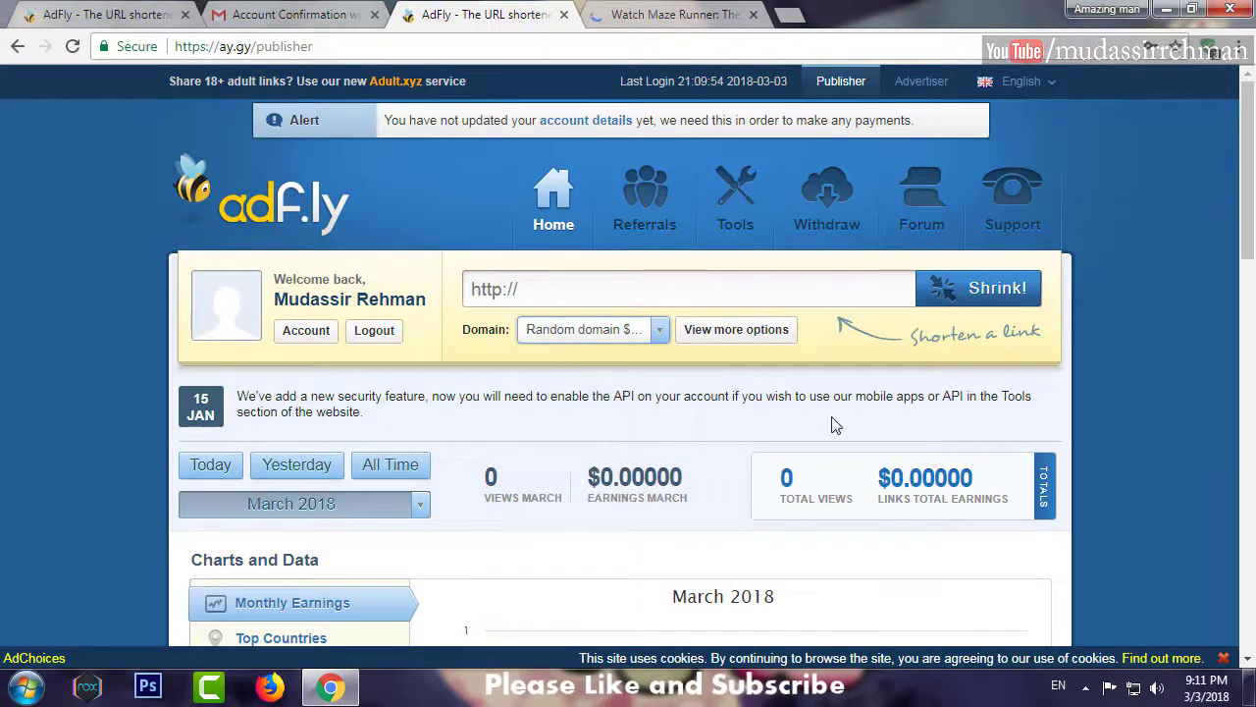
right_click(566, 290)
left_click(628, 405)
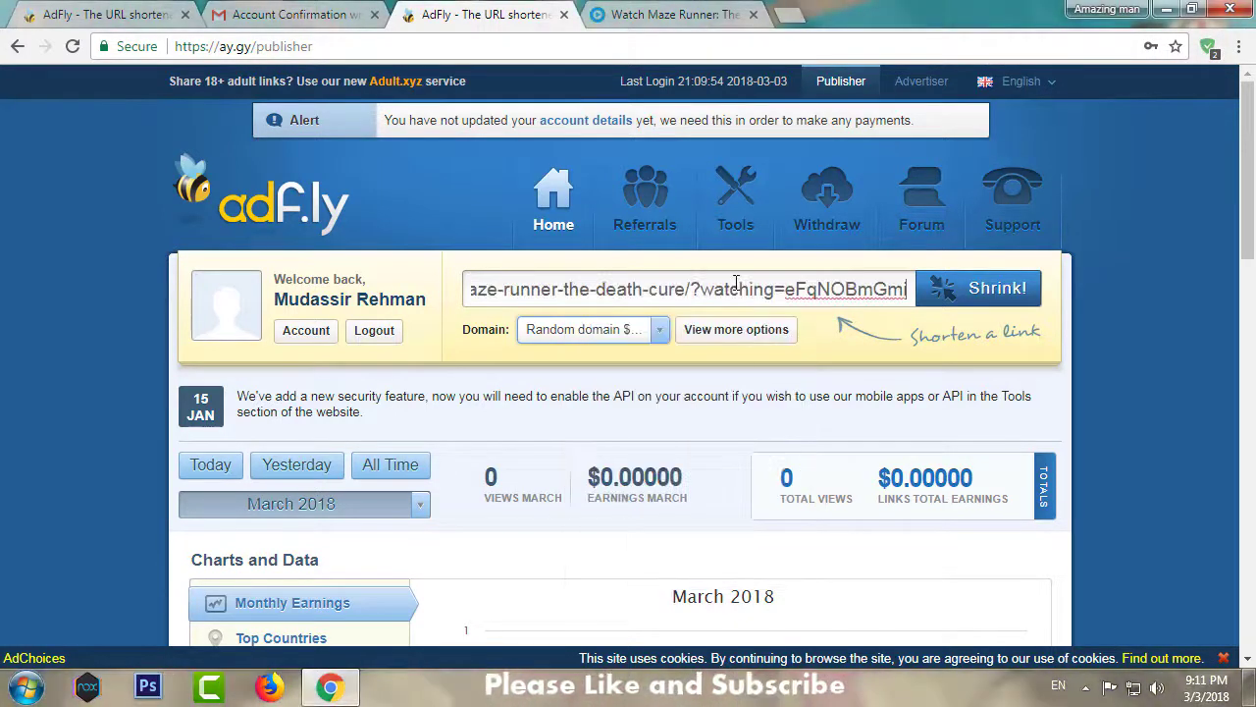
left_click(972, 292)
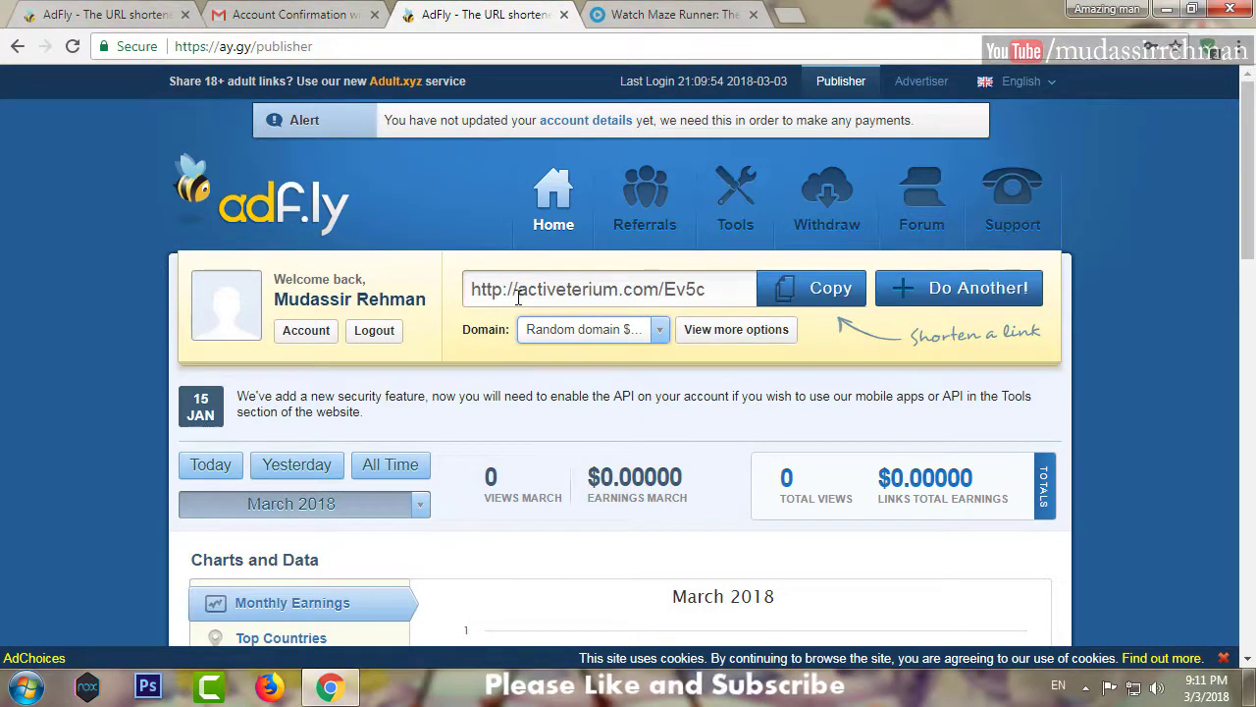
left_click(817, 297)
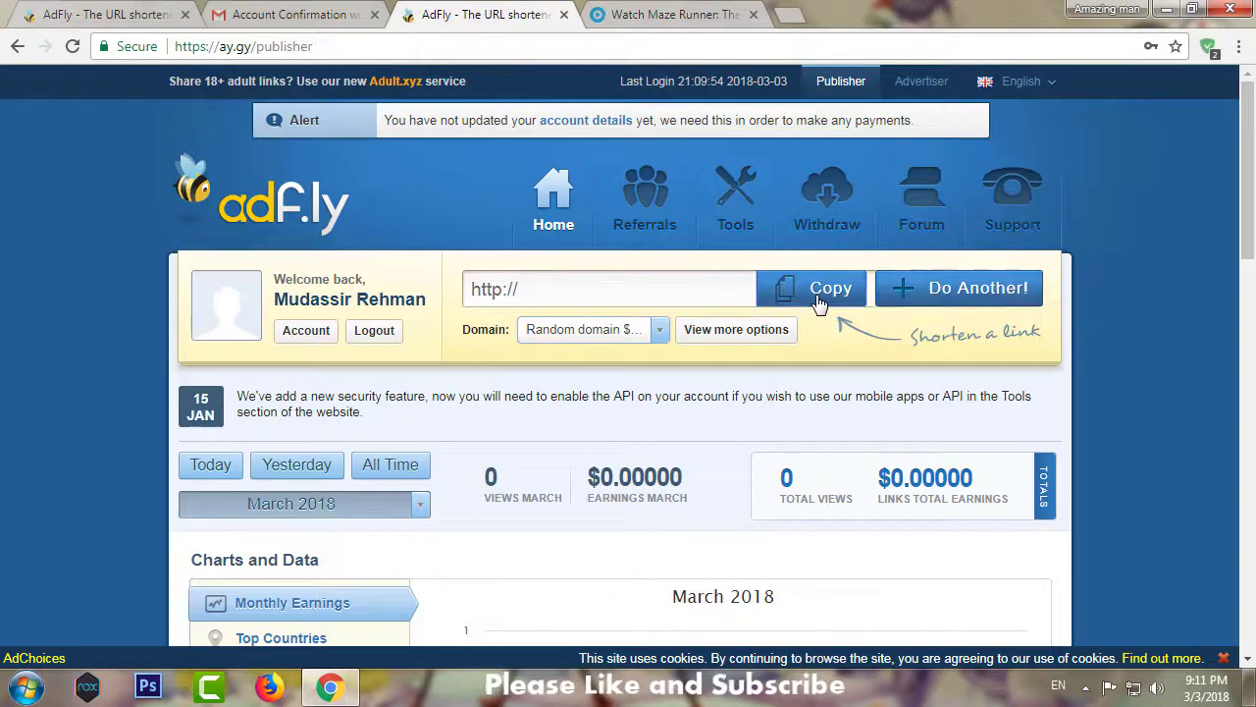
Step: Create a text document named links on the desktop, open it and paste the shortened URL into it
left_click(1168, 9)
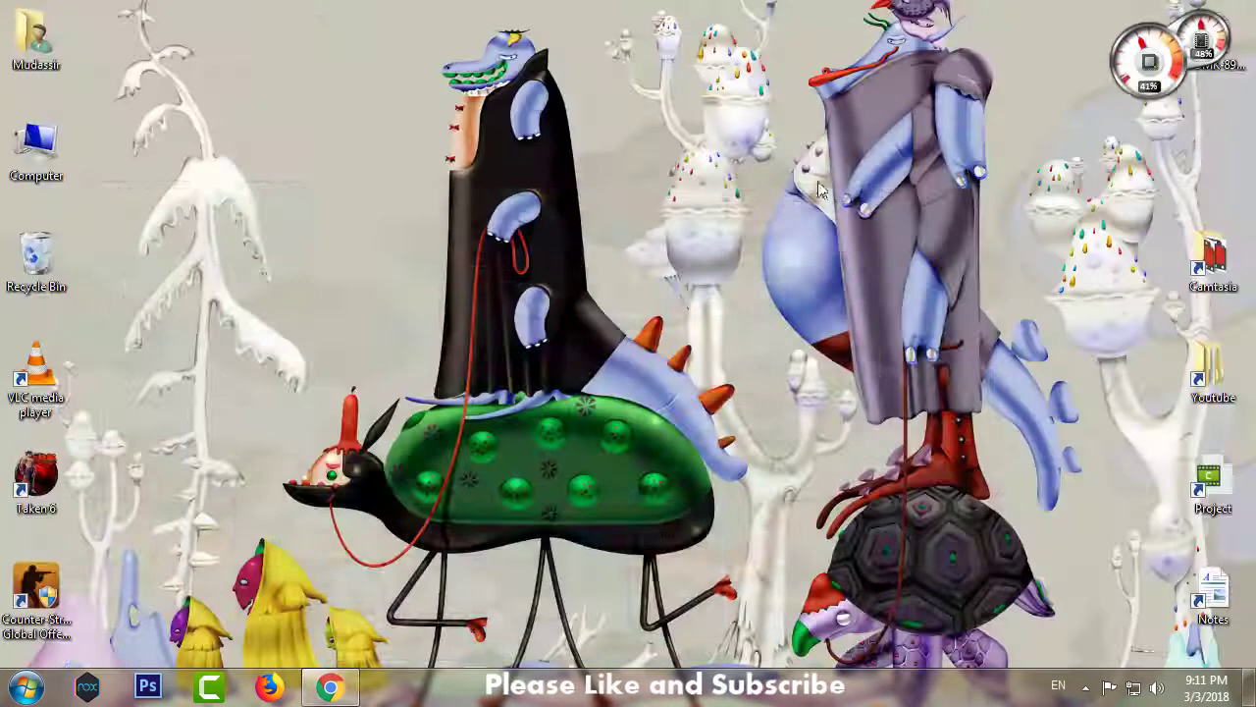
right_click(785, 195)
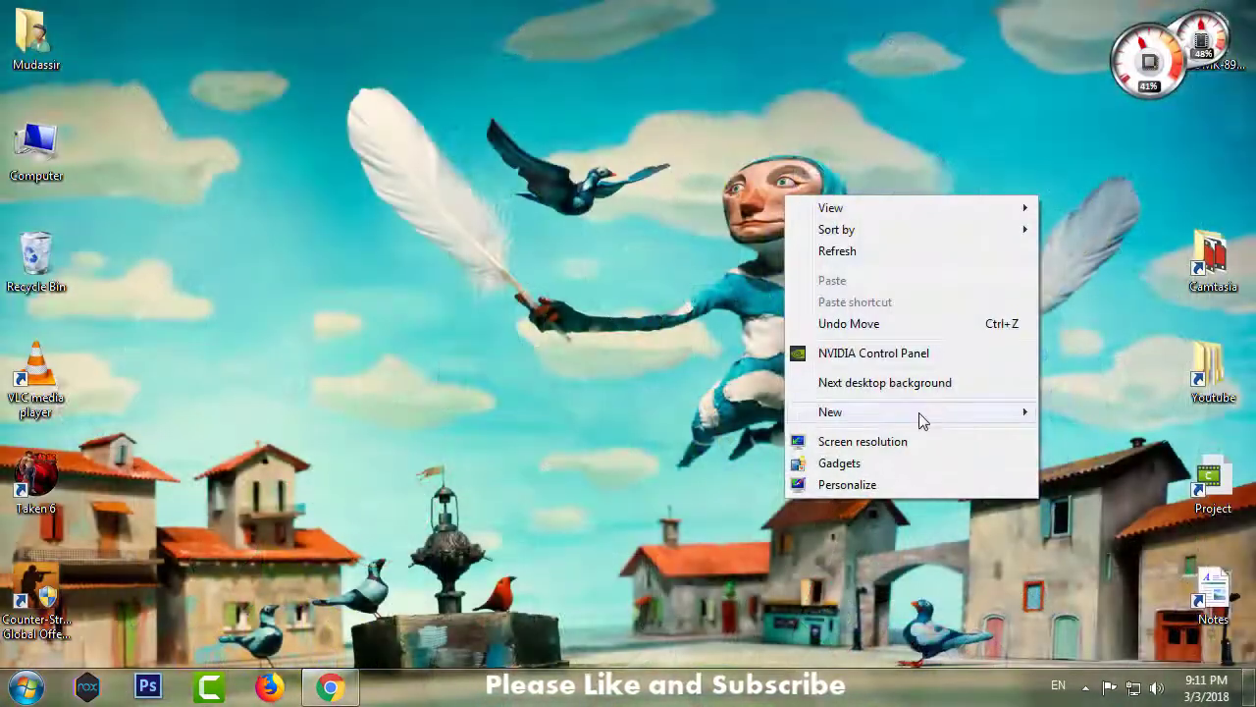
mouse_move(923, 420)
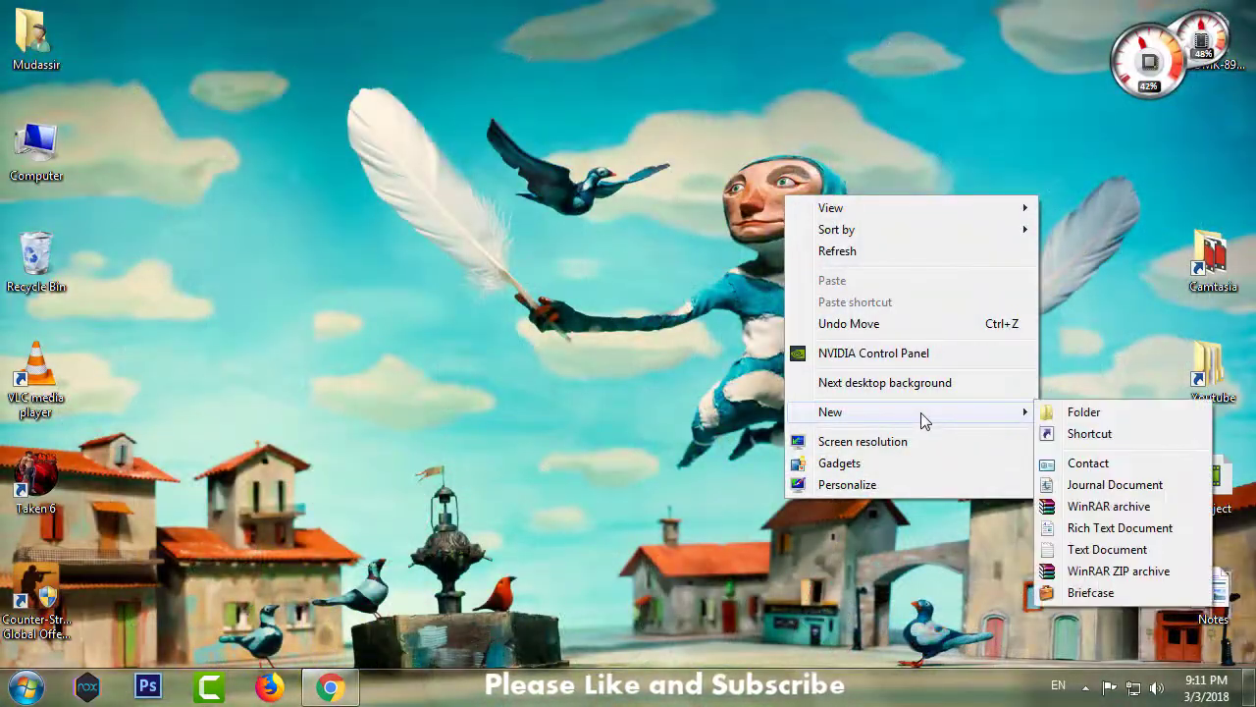
left_click(1097, 553)
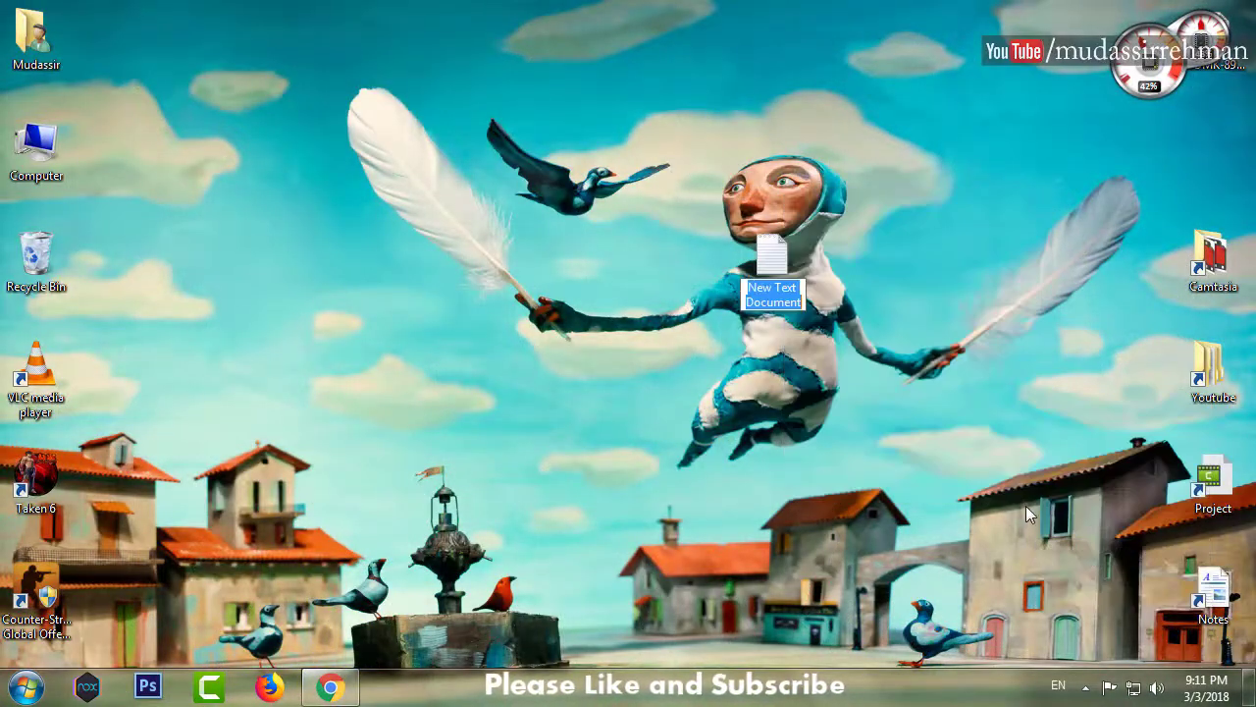
type("links")
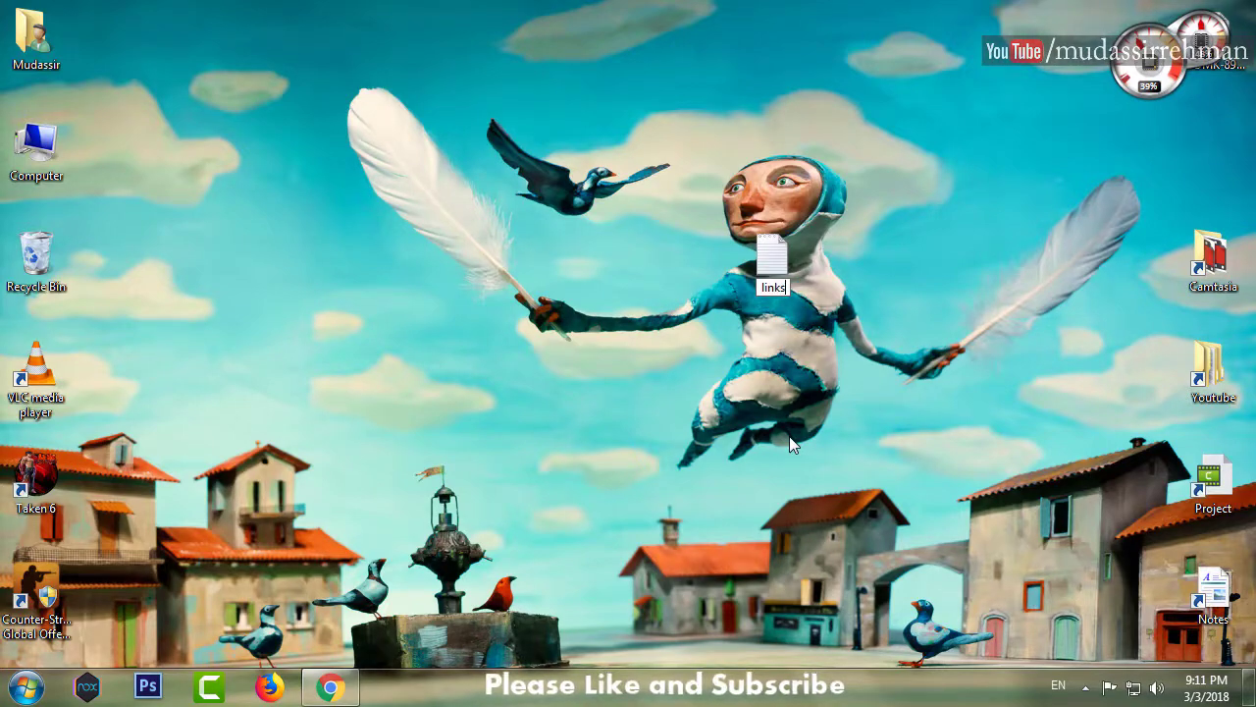
key("Return")
key("Return")
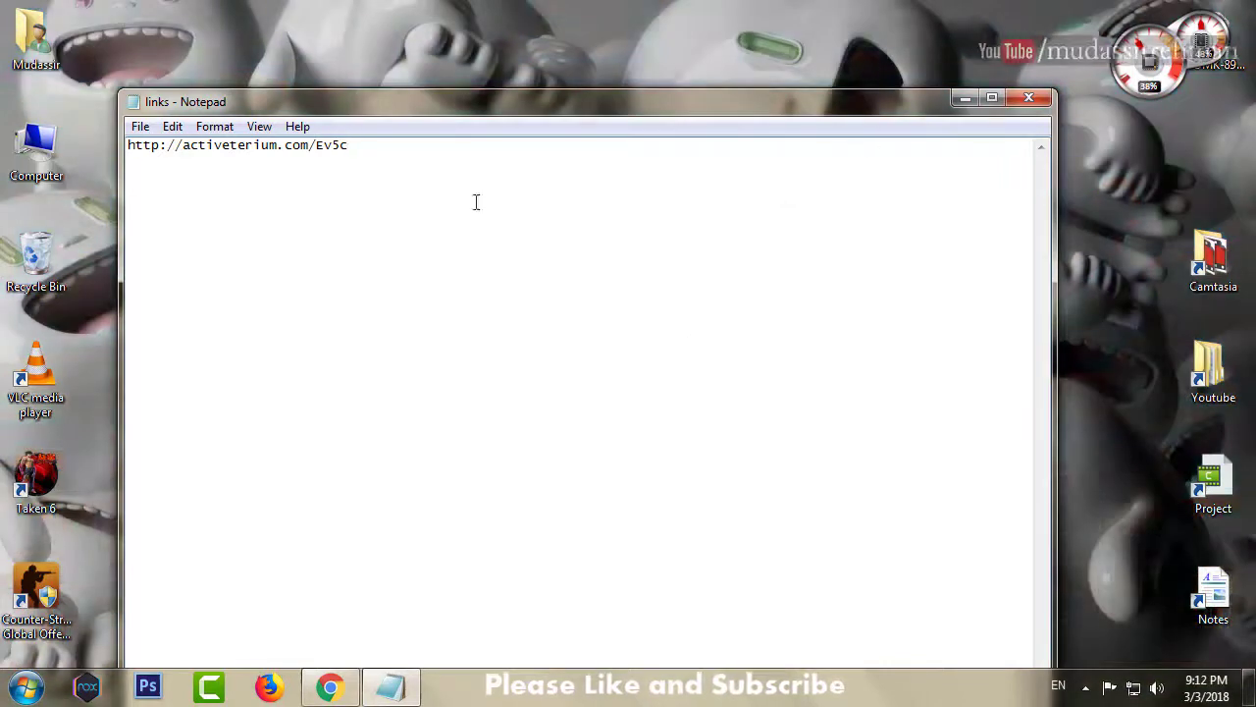
Step: Try to send the saved short link to a contact in a Facebook chat from a new browser tab, and dismiss the resulting dialog
left_click_drag(361, 157, 147, 186)
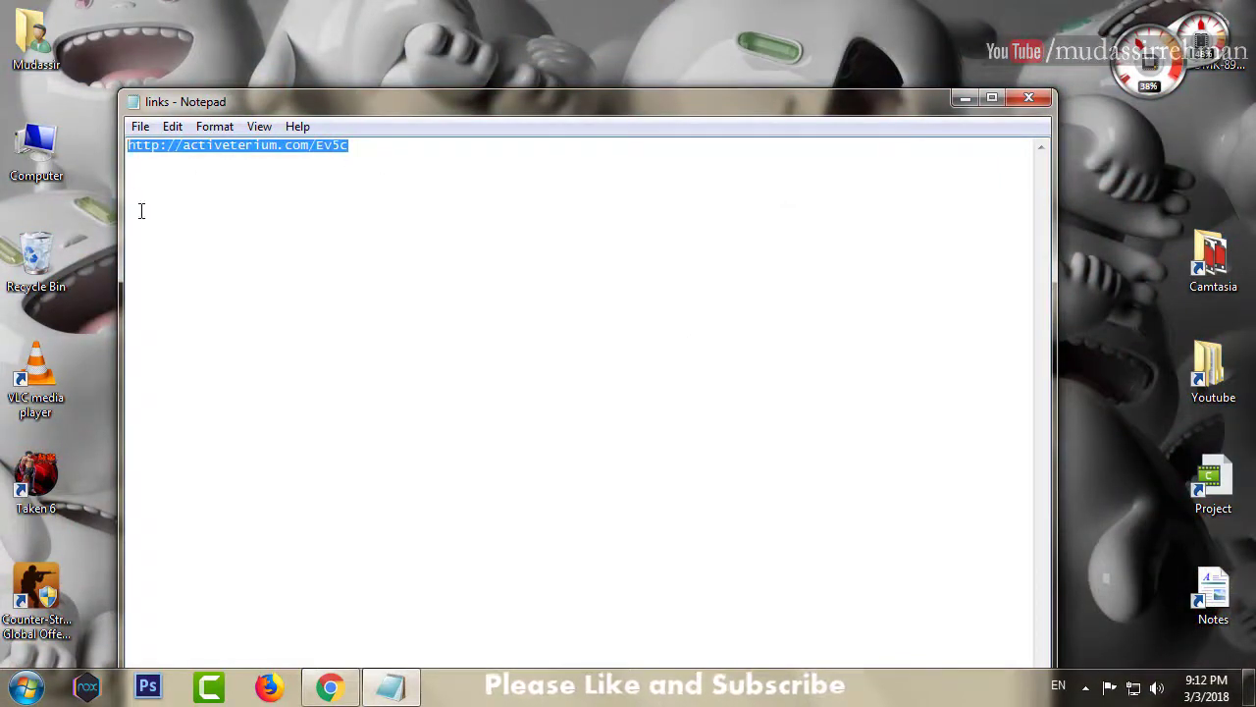
left_click(332, 687)
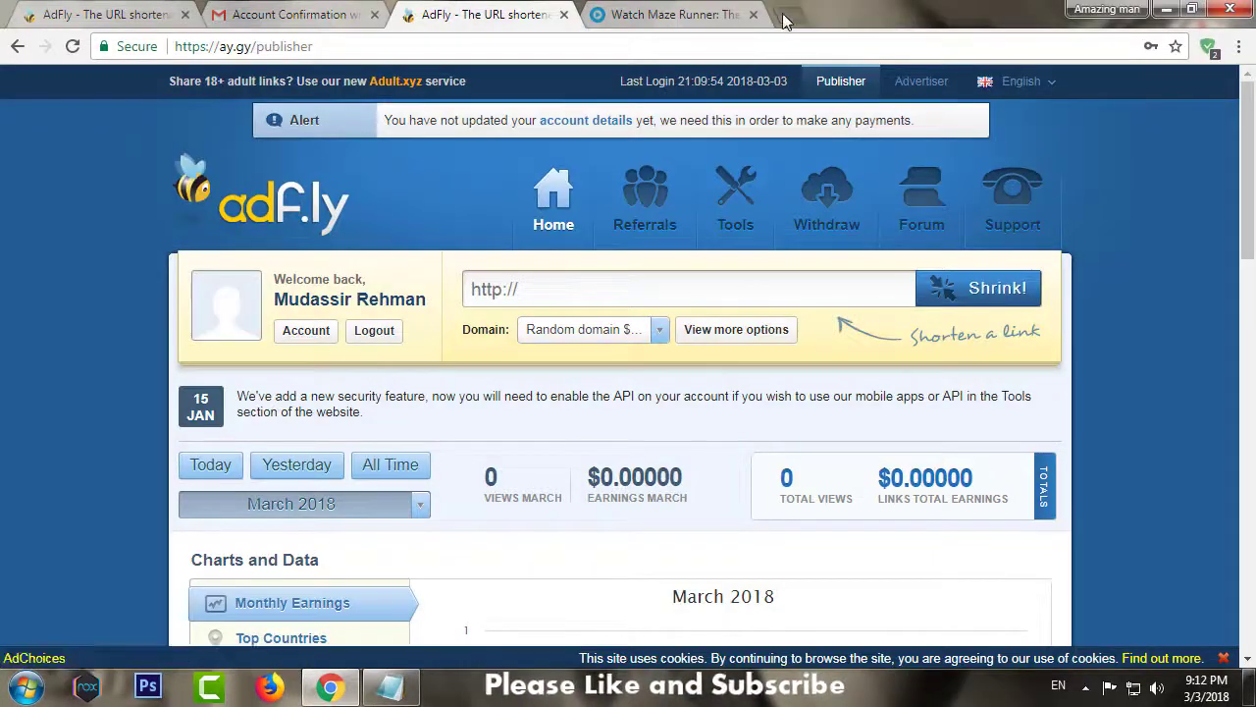
left_click(790, 13)
left_click(250, 82)
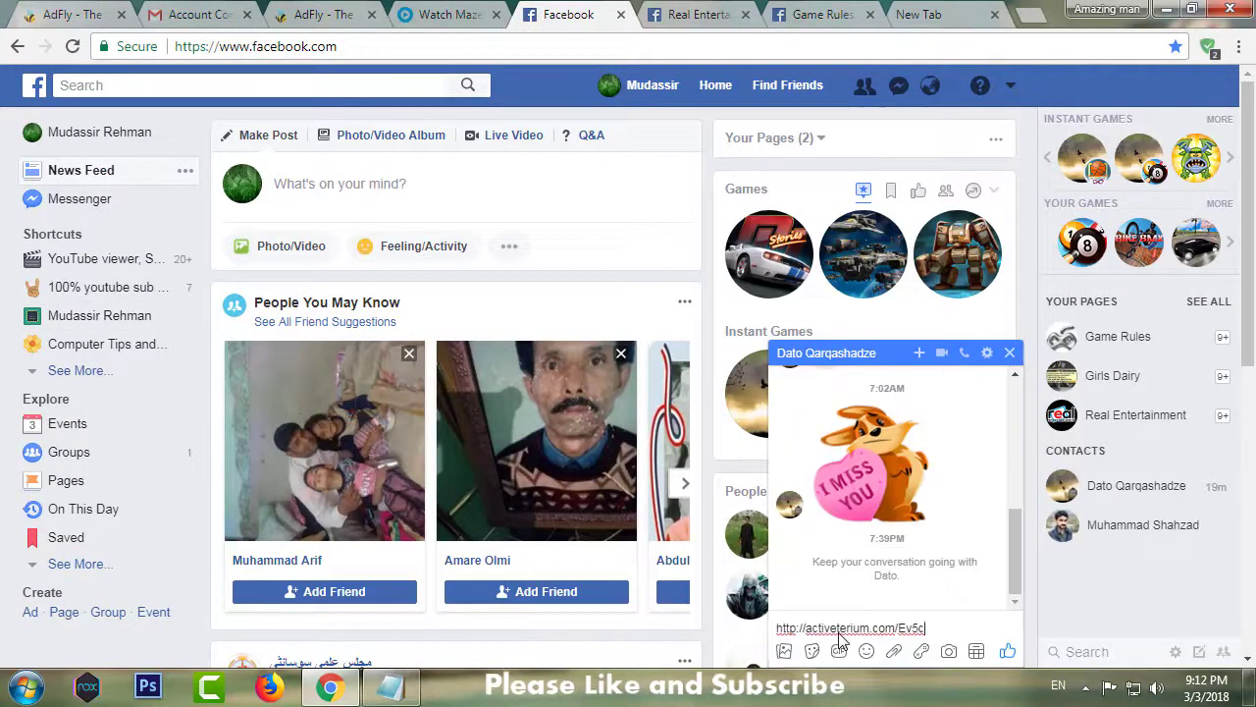
key("Return")
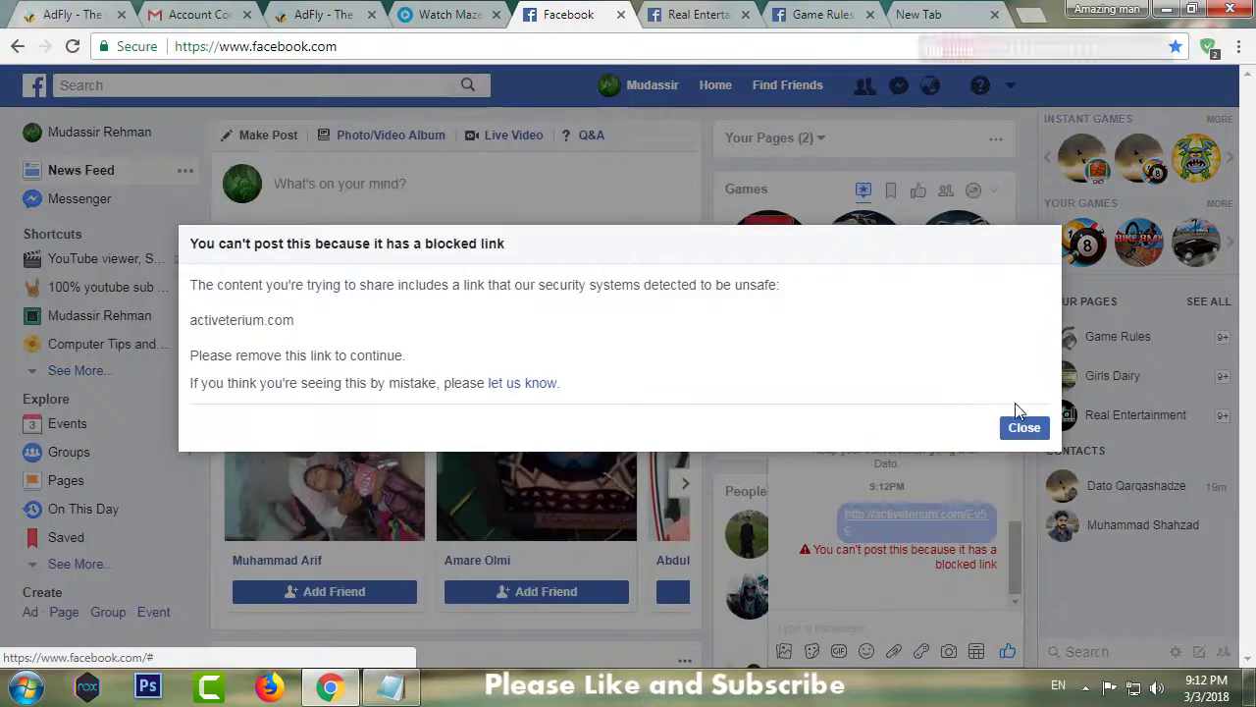
left_click(1024, 428)
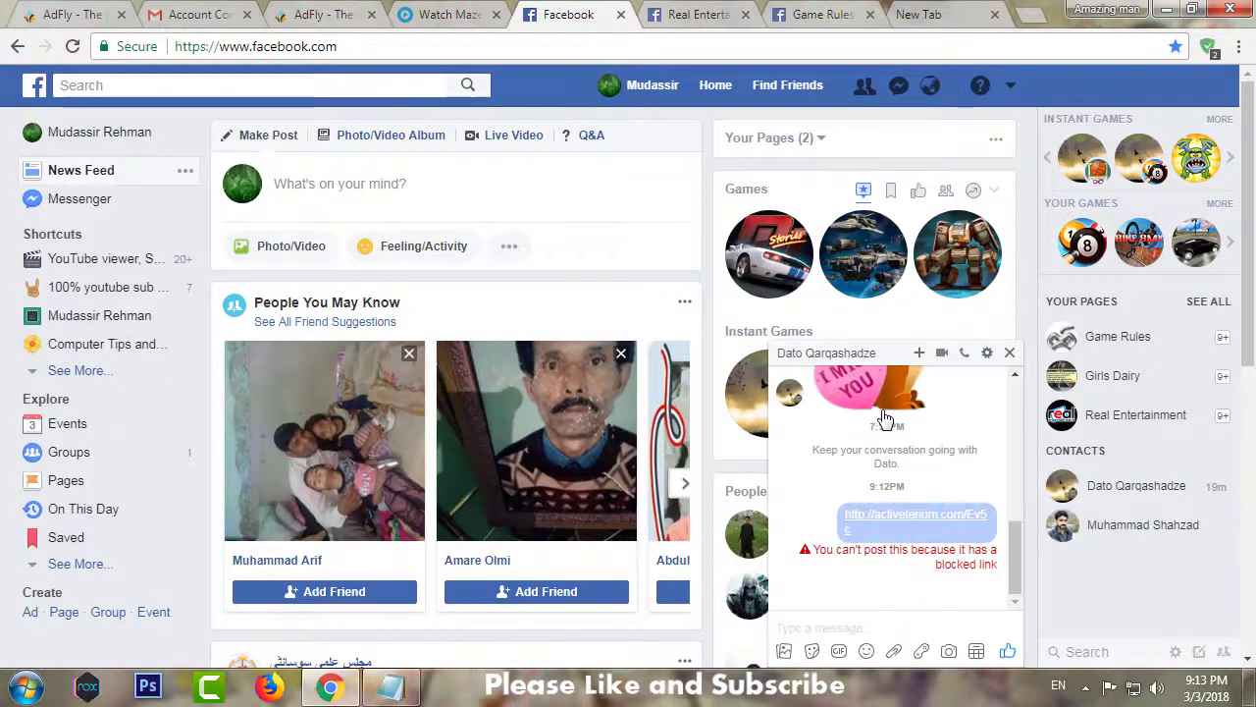
Step: View the Real Entertainment page inbox and the Game Rules page on Facebook, and close the Game Rules tab
left_click(687, 14)
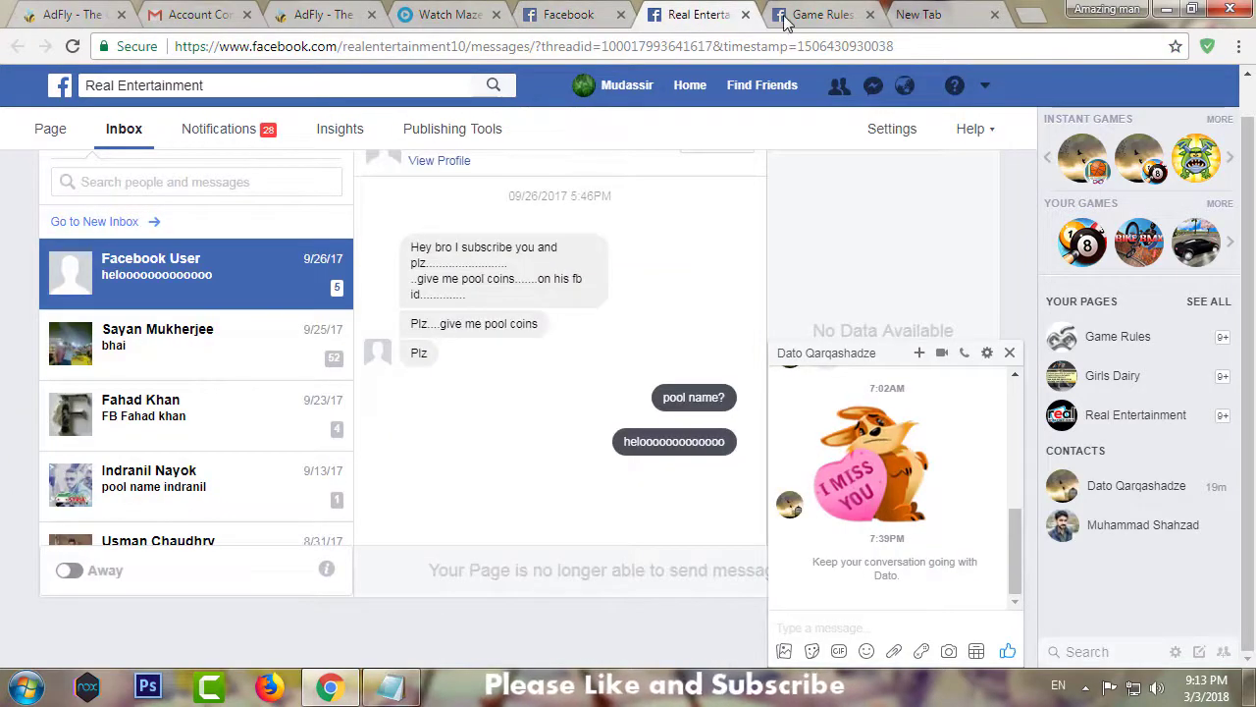
left_click(820, 15)
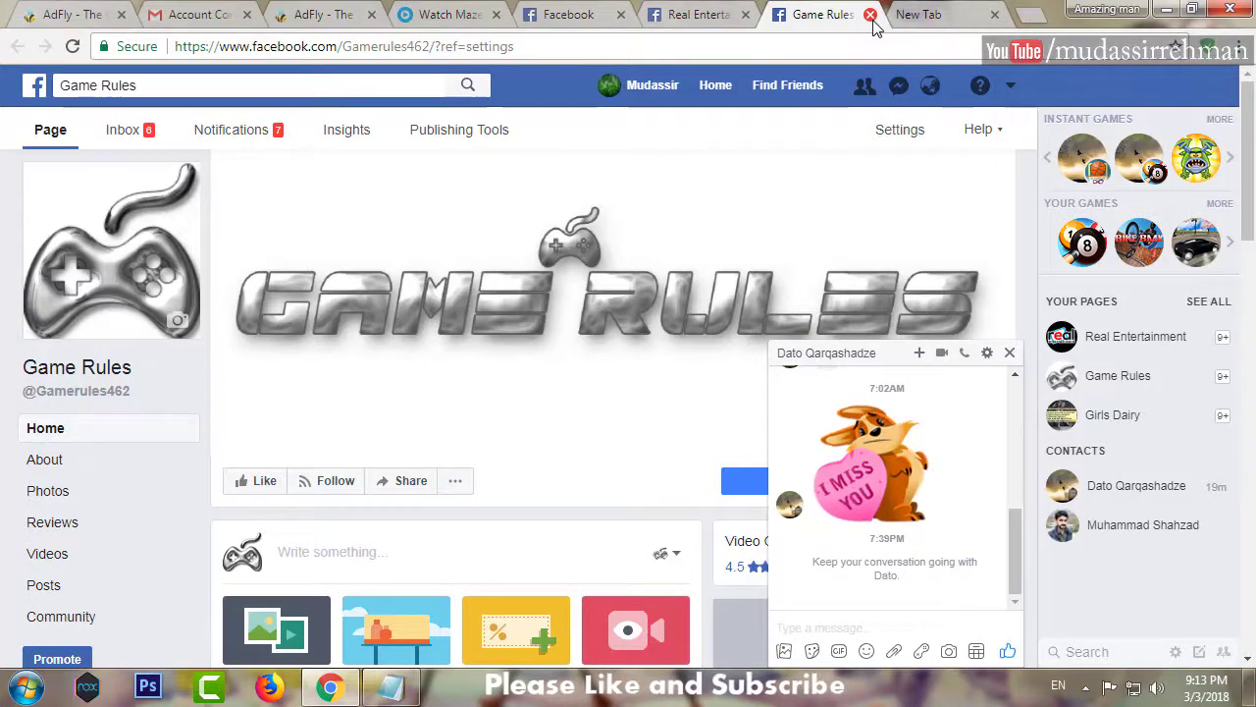
left_click(870, 14)
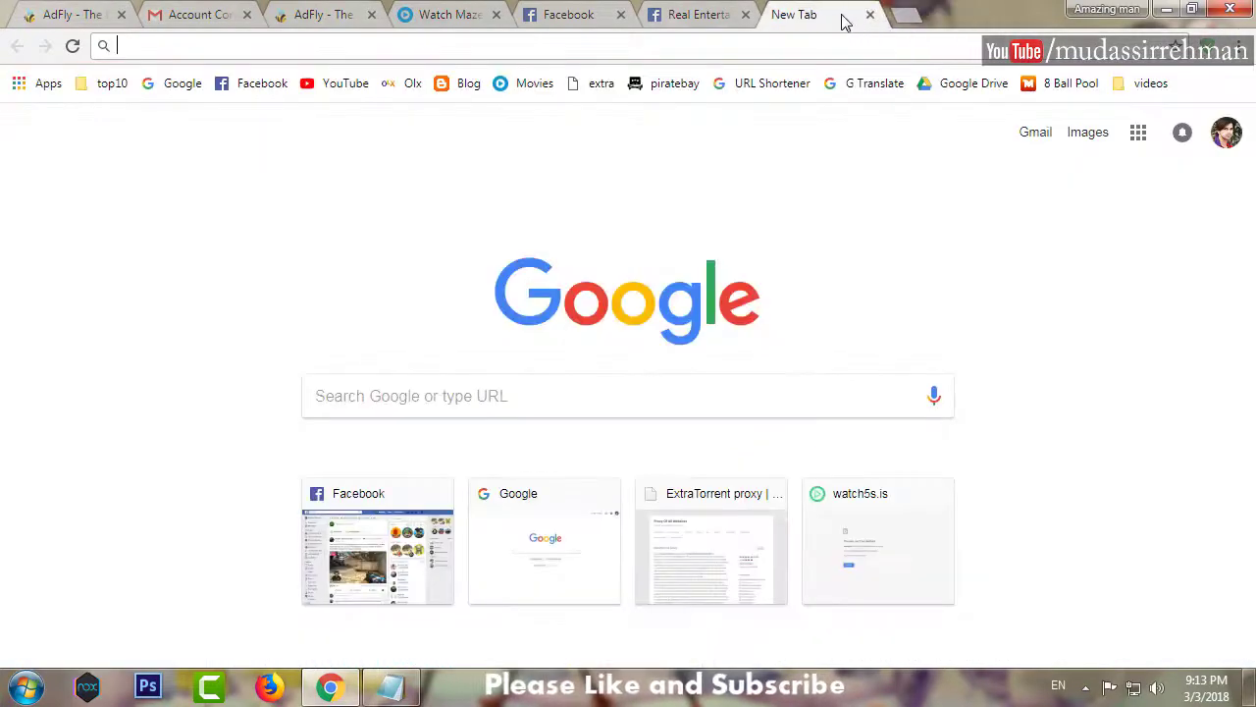
left_click(1147, 84)
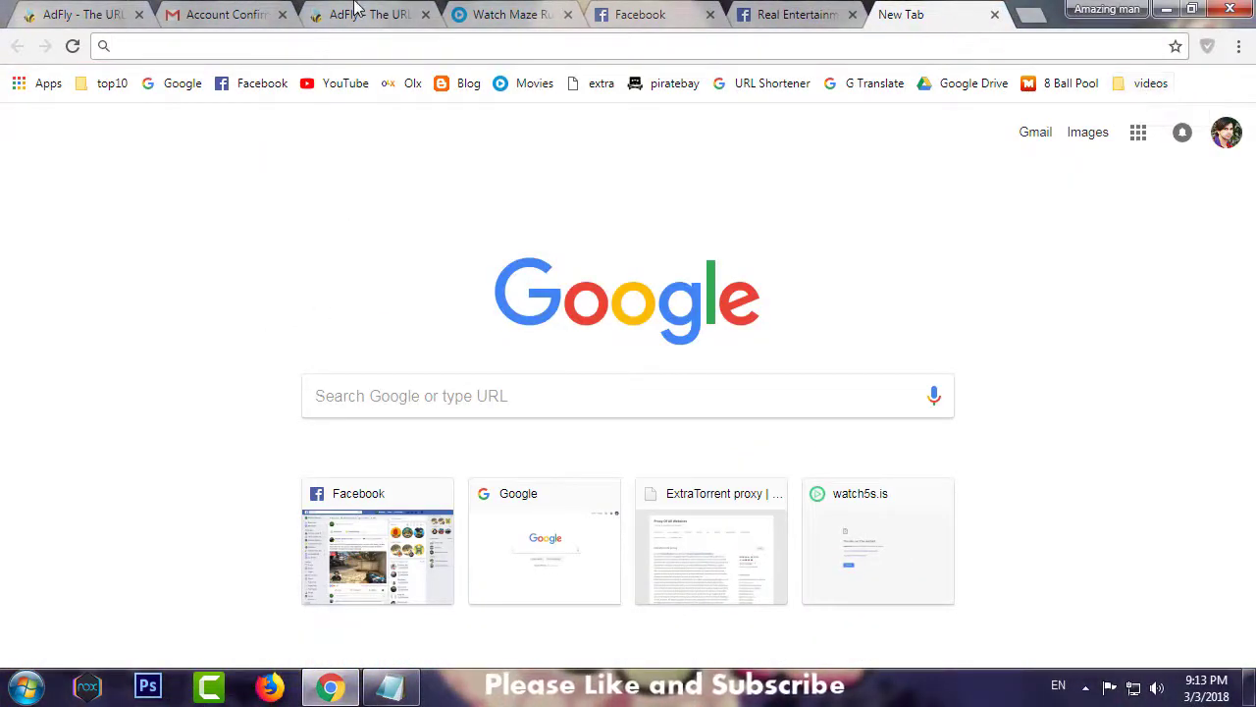
left_click(359, 12)
left_click(893, 20)
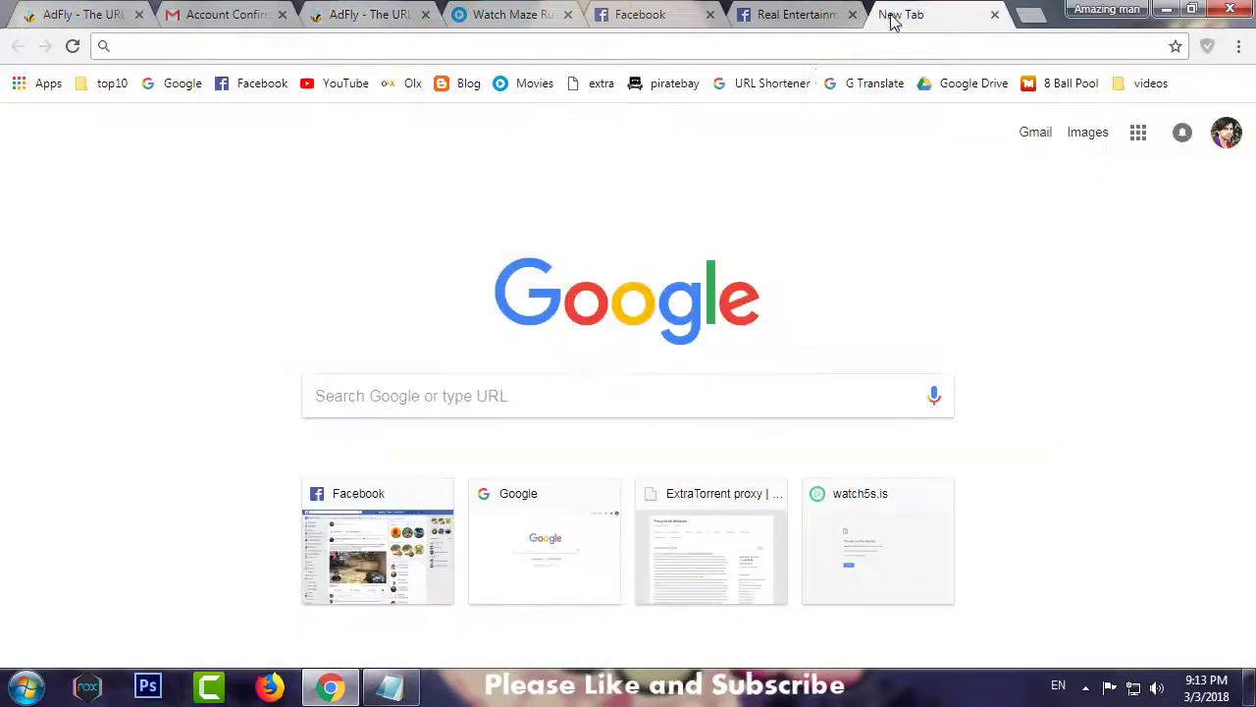
Step: Open the bookmarked Blogger dashboard in a new browser tab and switch to it
left_click(427, 46)
right_click(457, 85)
left_click(483, 95)
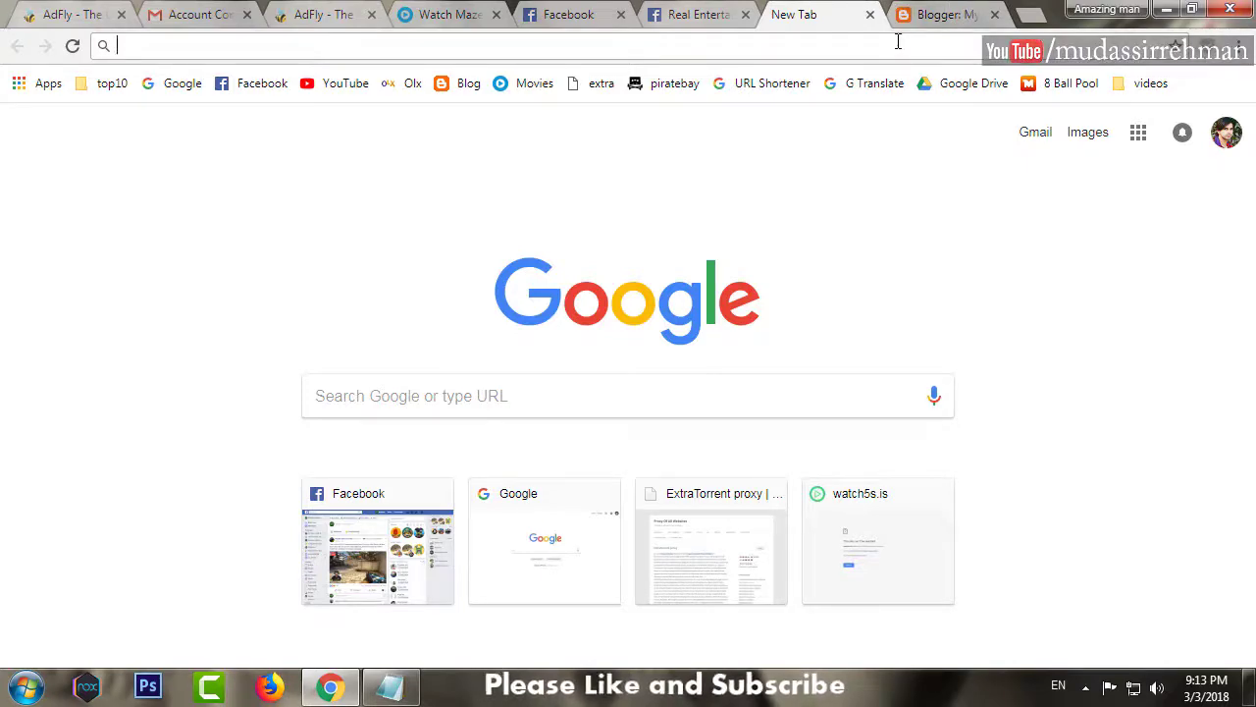
left_click(908, 25)
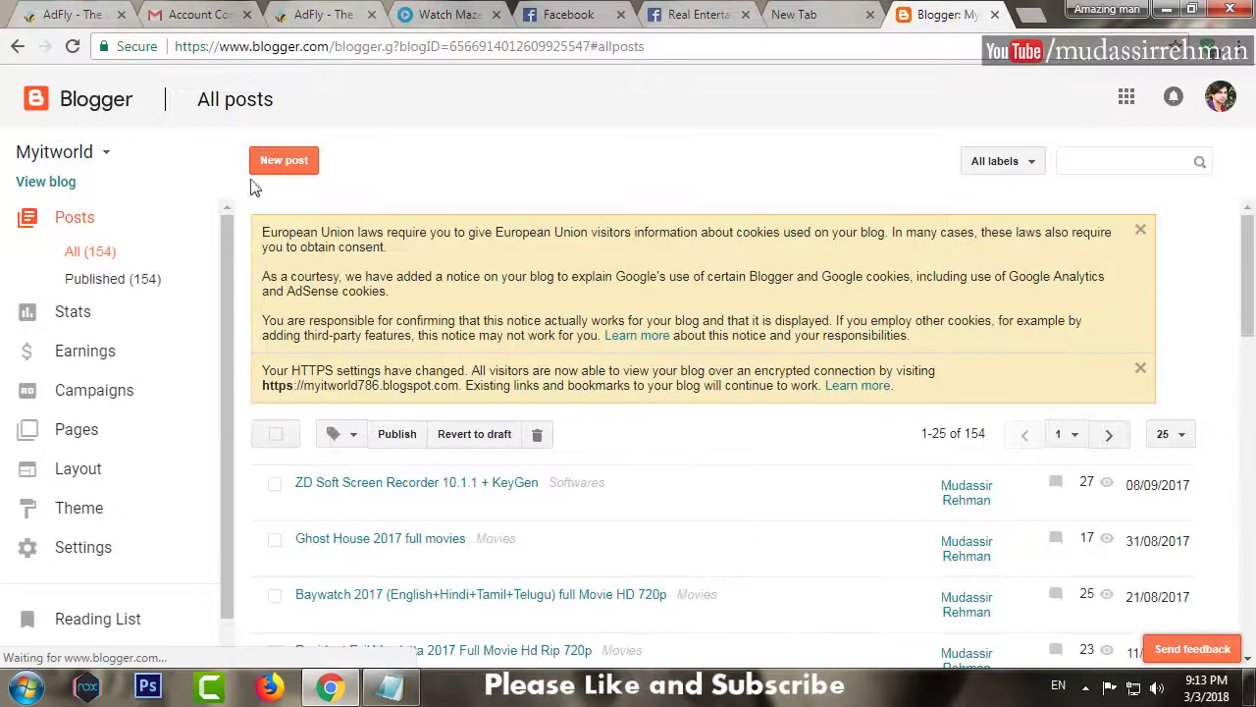
Step: Open the public Myitworld blog in a new tab from the Blogger dashboard and switch to it
right_click(34, 186)
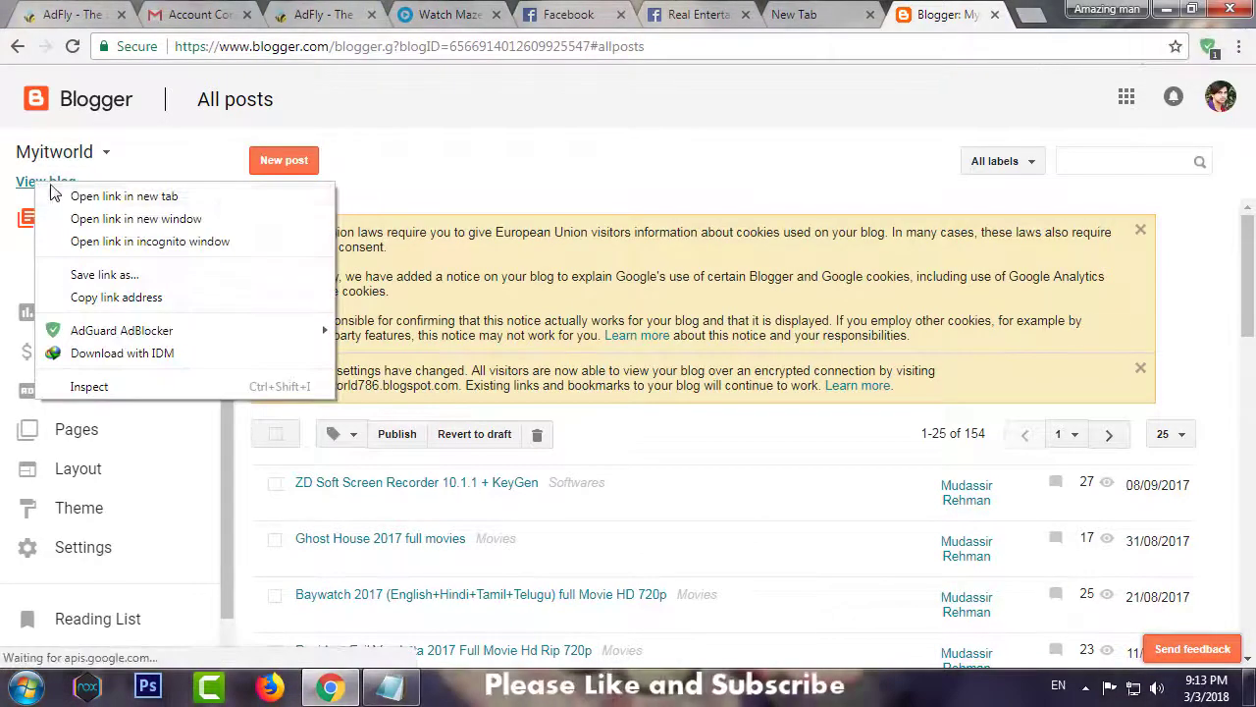
left_click(98, 196)
left_click(949, 17)
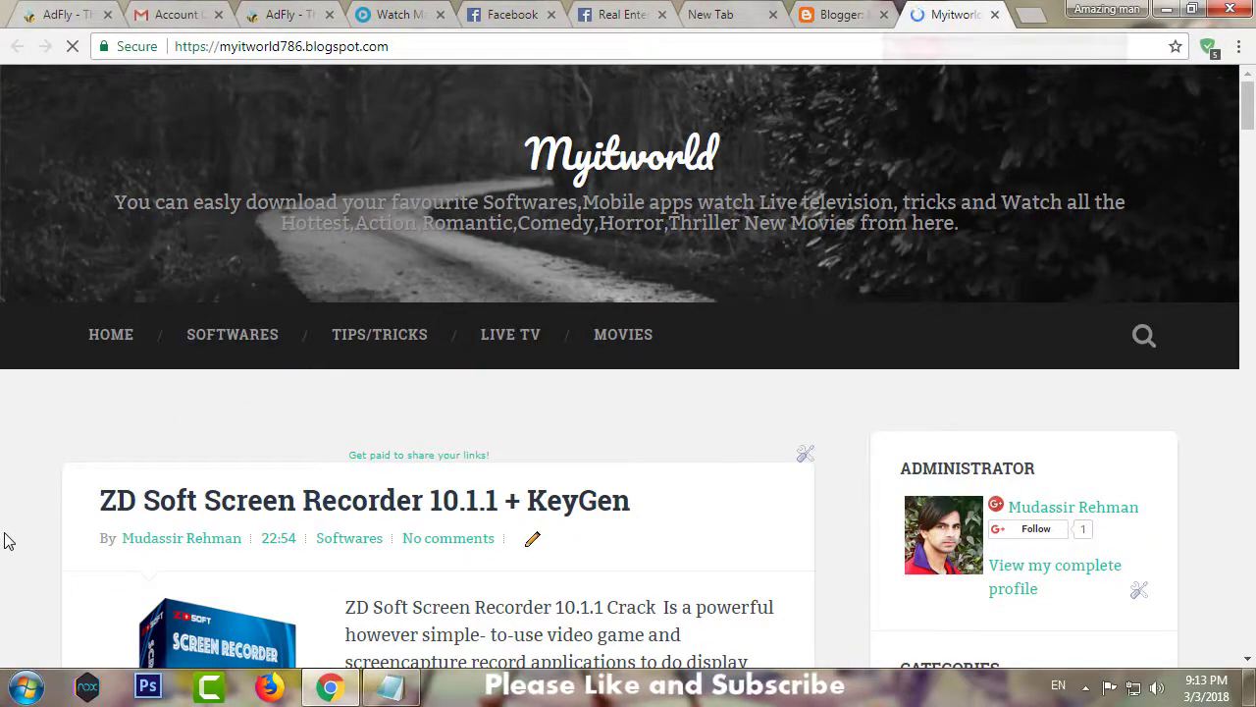
Step: Open the blog post Ghost House 2017 full movies and follow its Watch Now link
scroll(5, 540, "down", 10)
scroll(5, 540, "up", 3)
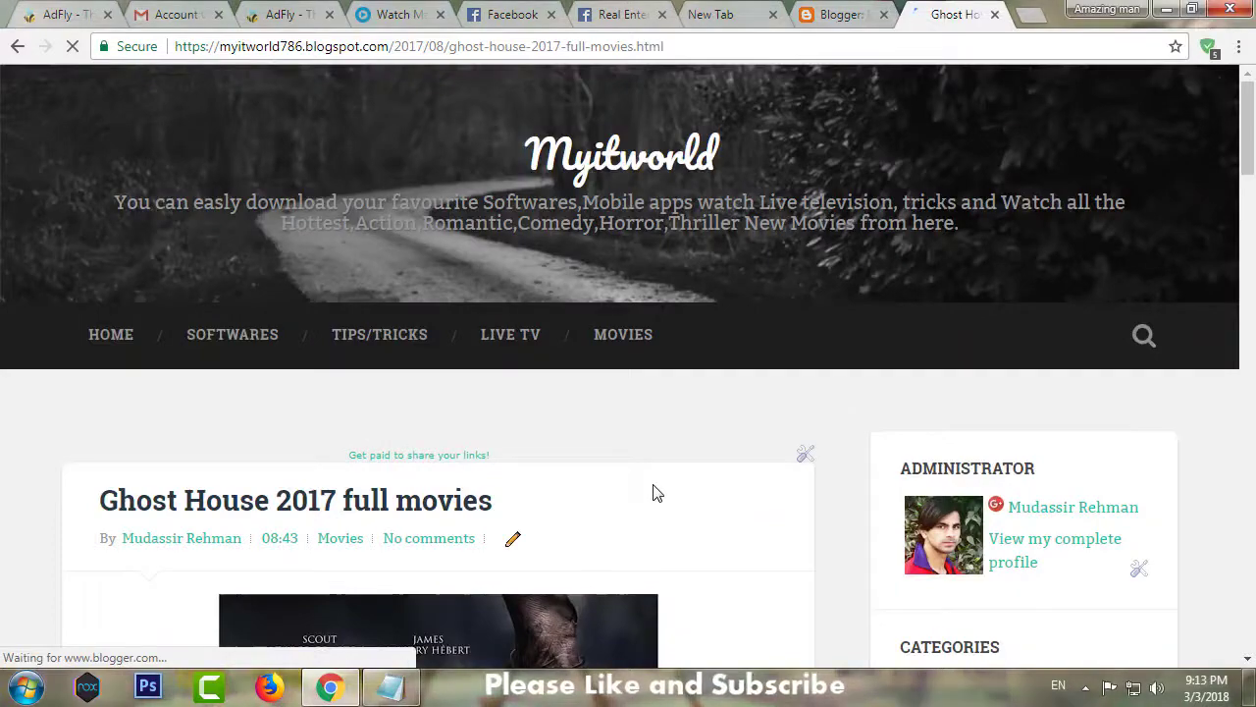
scroll(657, 493, "down", 10)
scroll(657, 492, "up", 4)
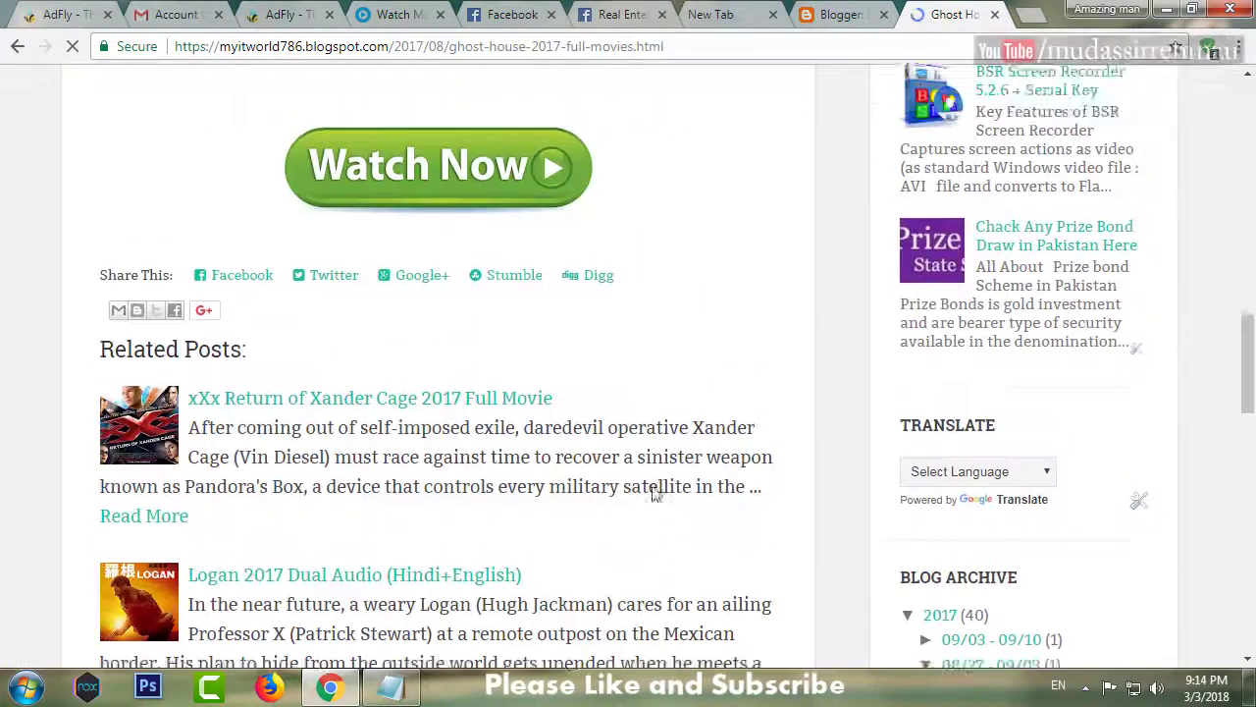
left_click(400, 520)
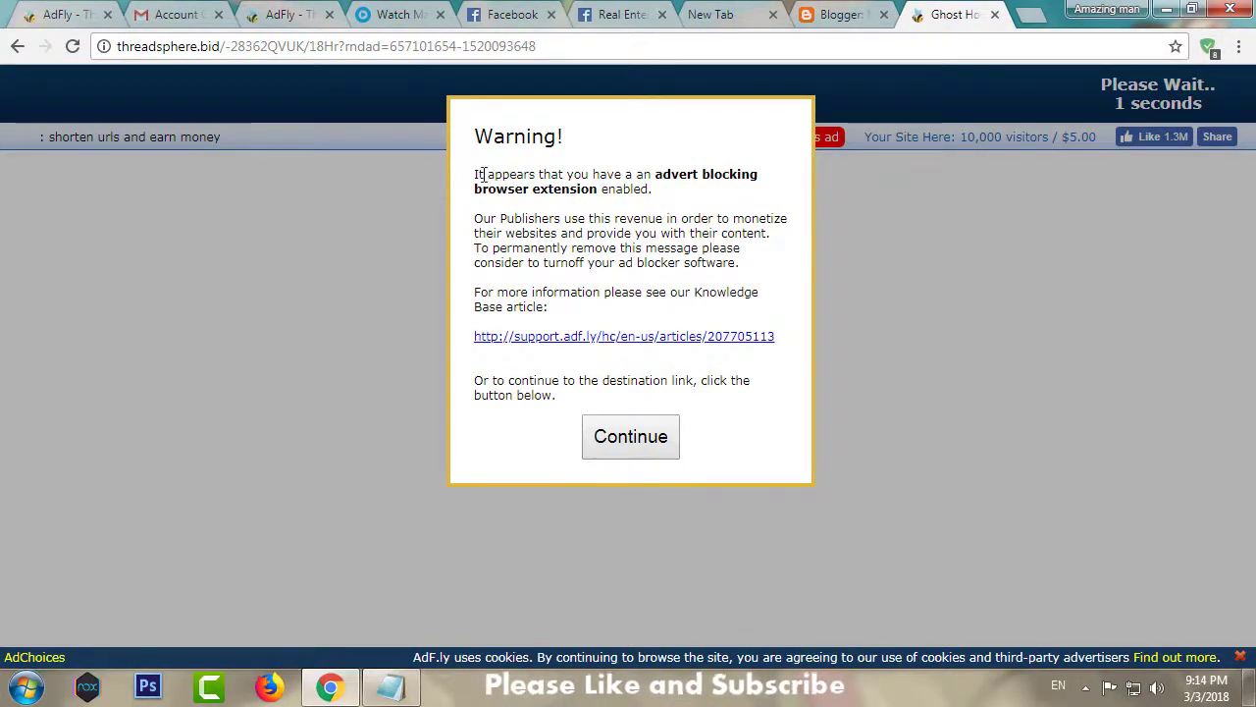
Step: Check the AdFly and Blogger tabs, return to the ad page and continue past its ad-blocker warning
left_click(306, 8)
left_click(840, 13)
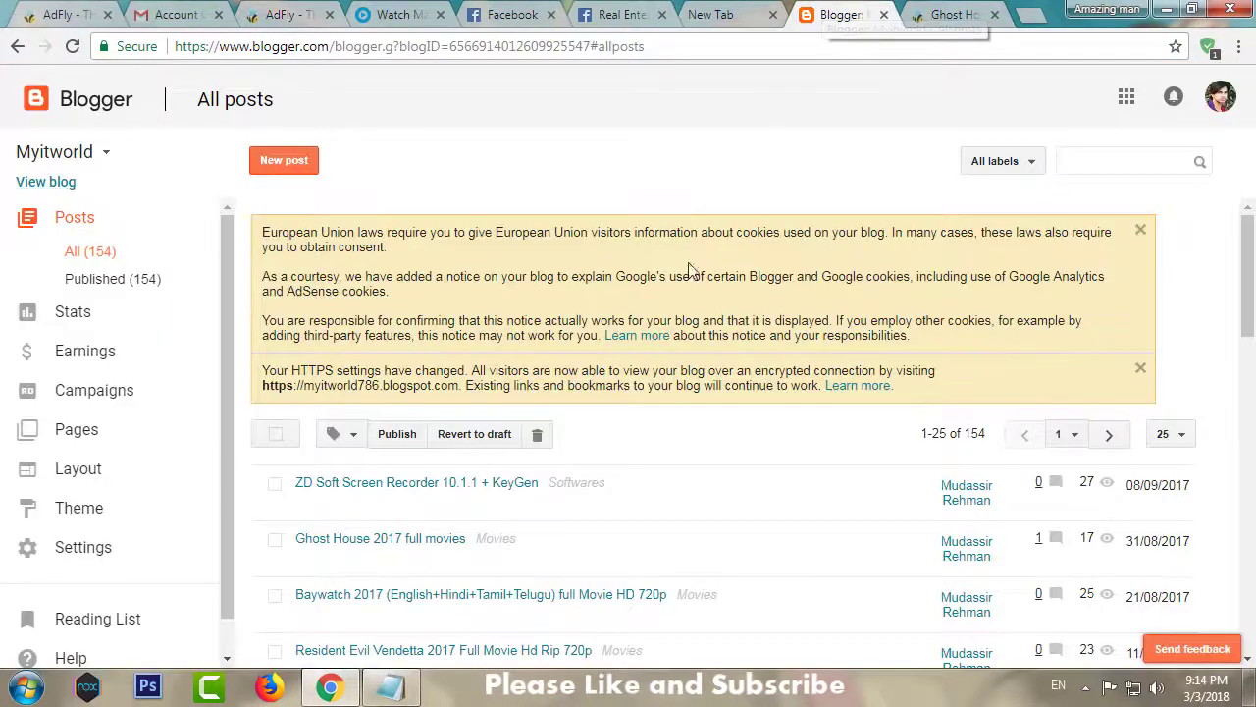
left_click(909, 9)
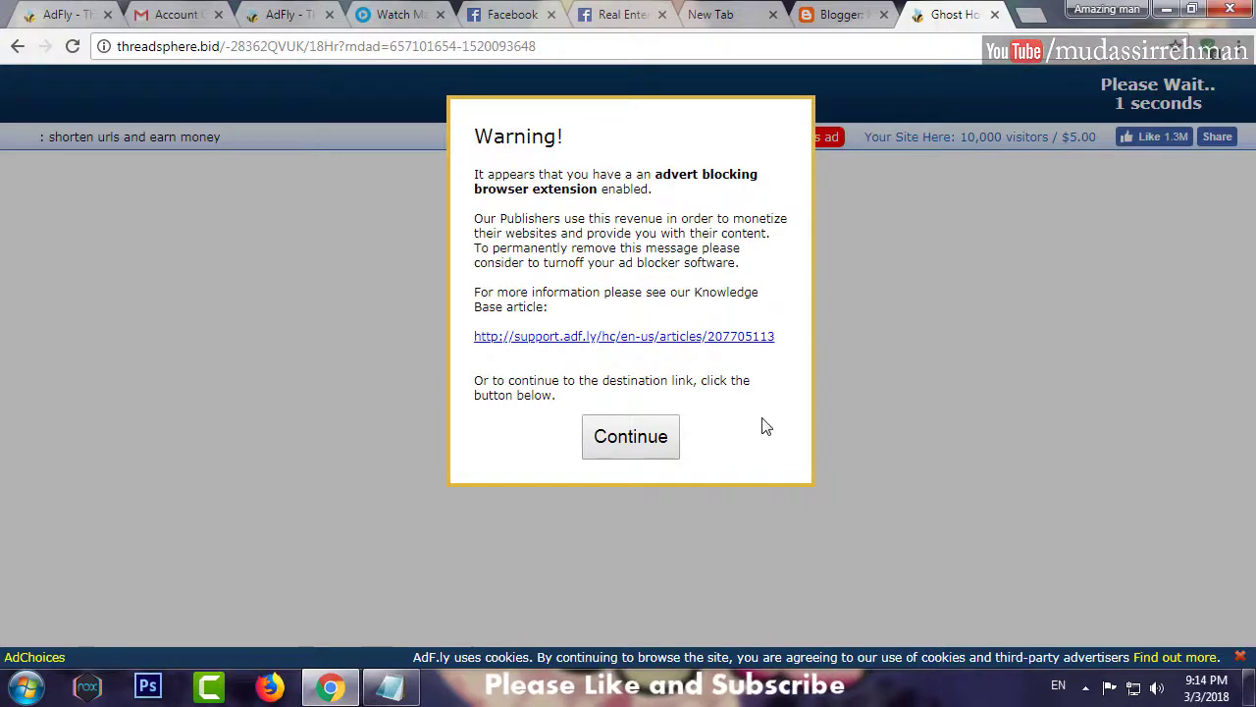
left_click(648, 440)
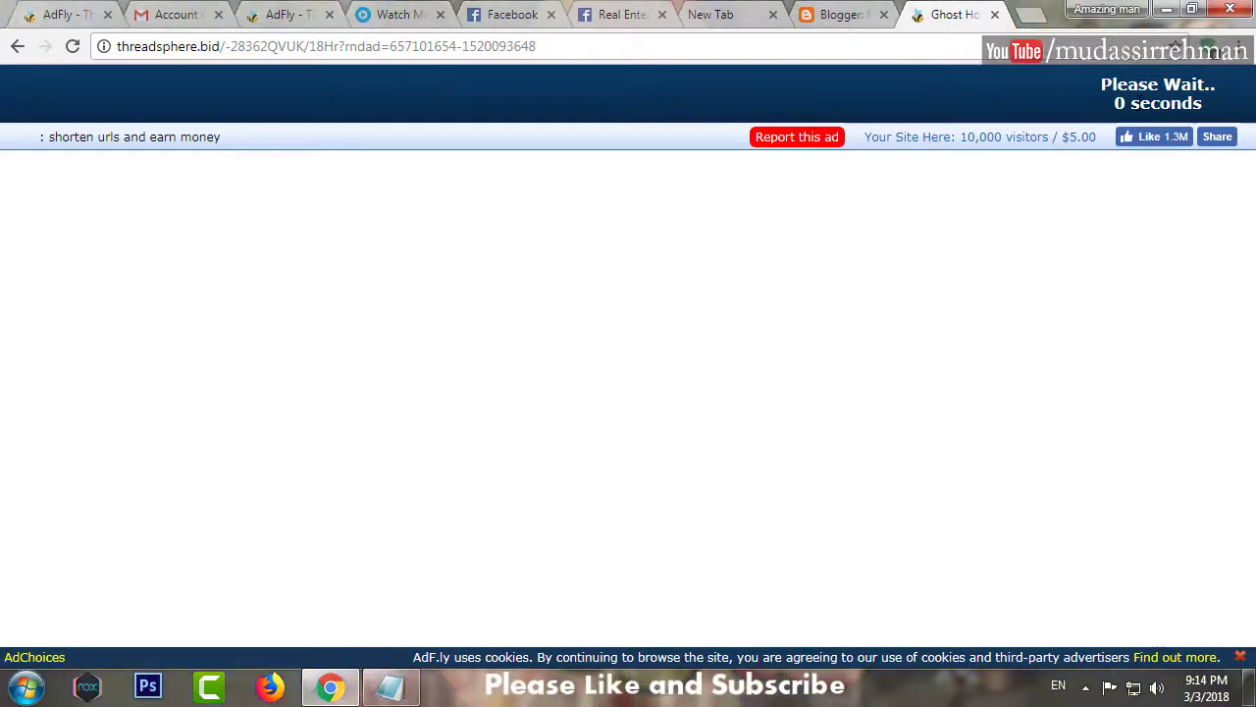
Step: Skip the AdFly ad, dismiss the Follow to Close ADS pop-up and look over the Ghost House movie page
left_click(1142, 110)
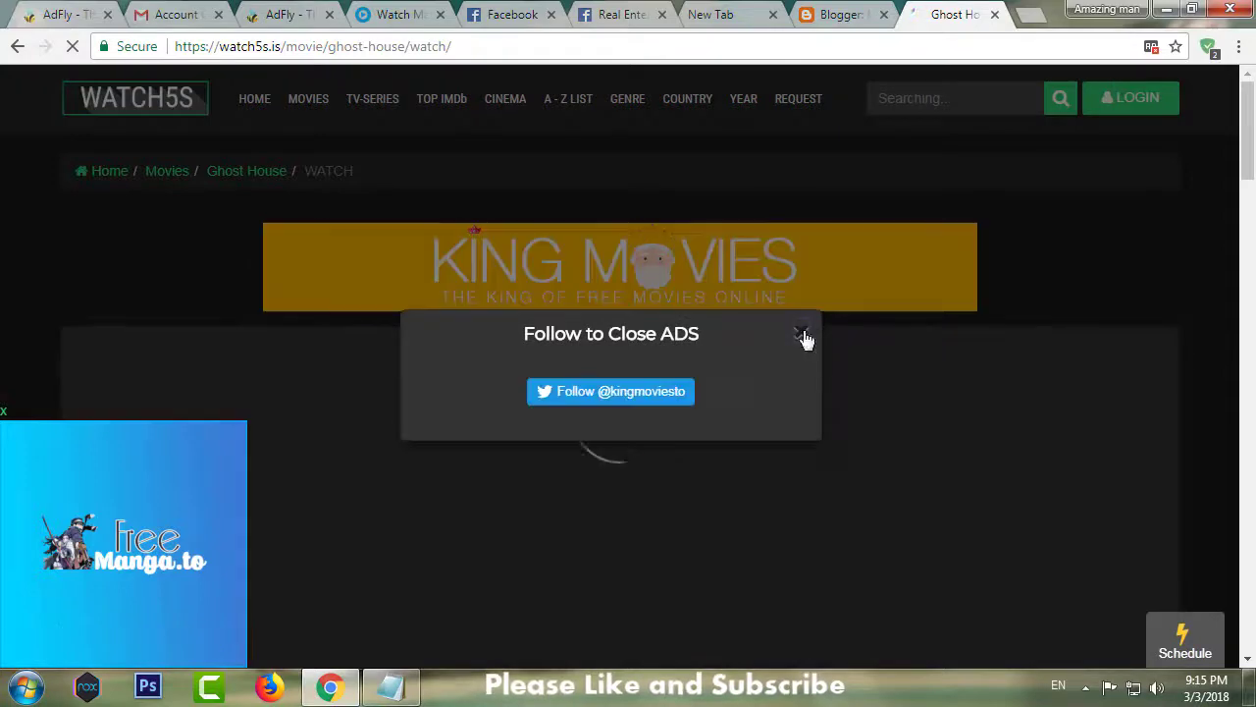
left_click(803, 334)
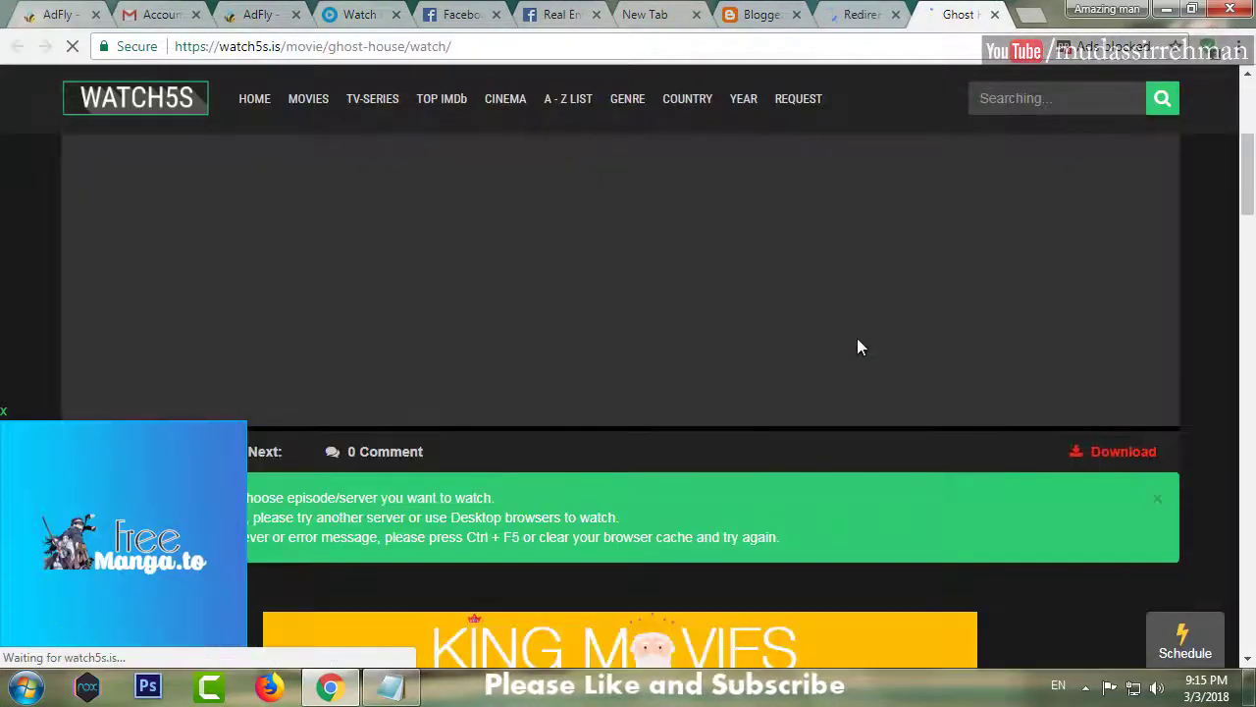
left_click(750, 14)
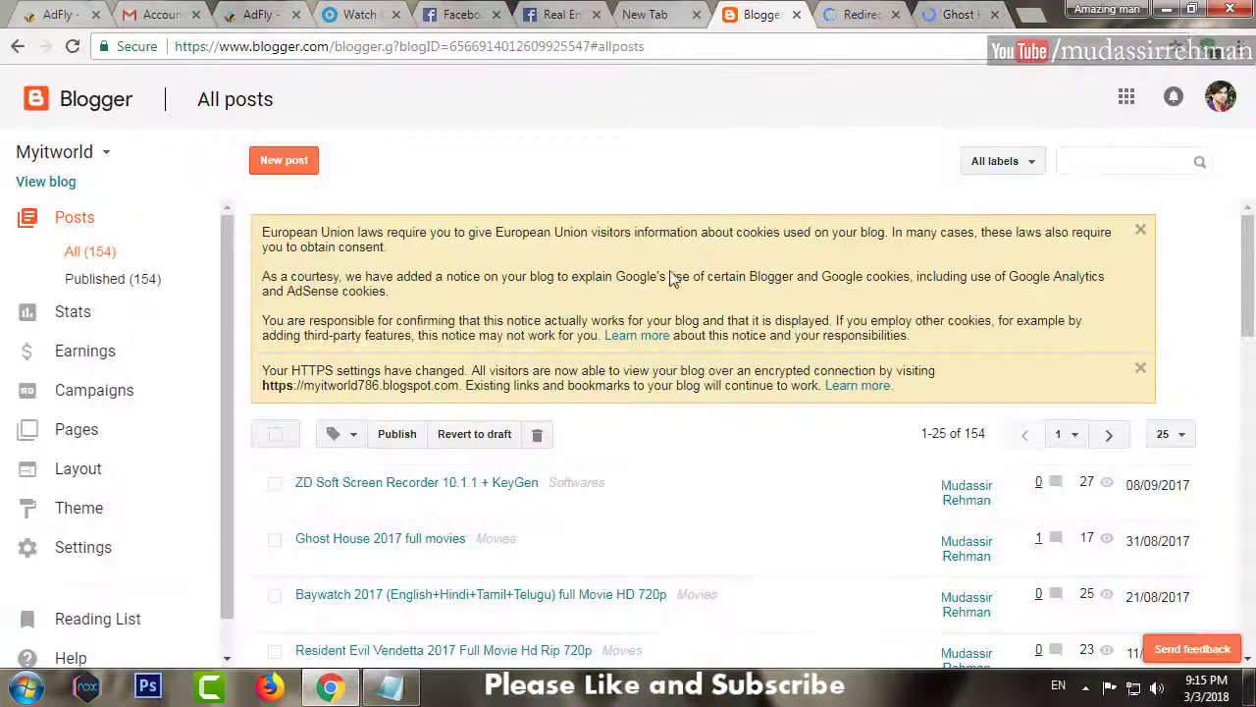
scroll(780, 136, "down", 4)
left_click(841, 10)
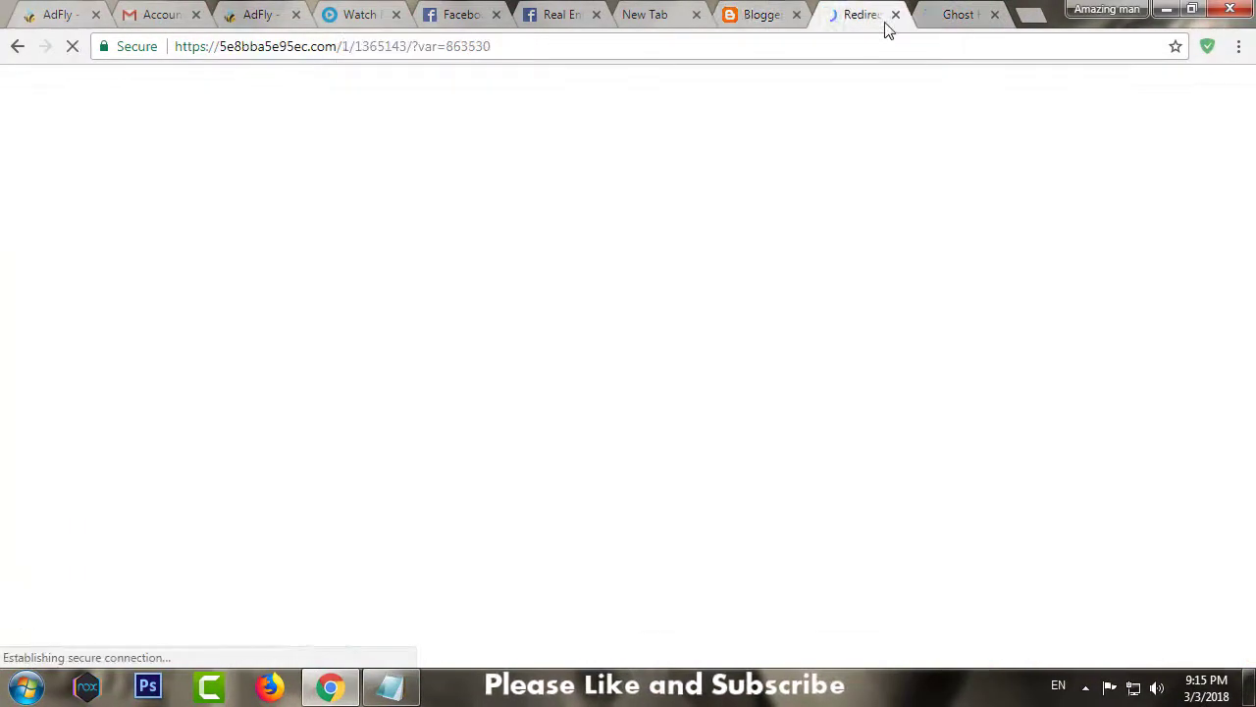
left_click(968, 17)
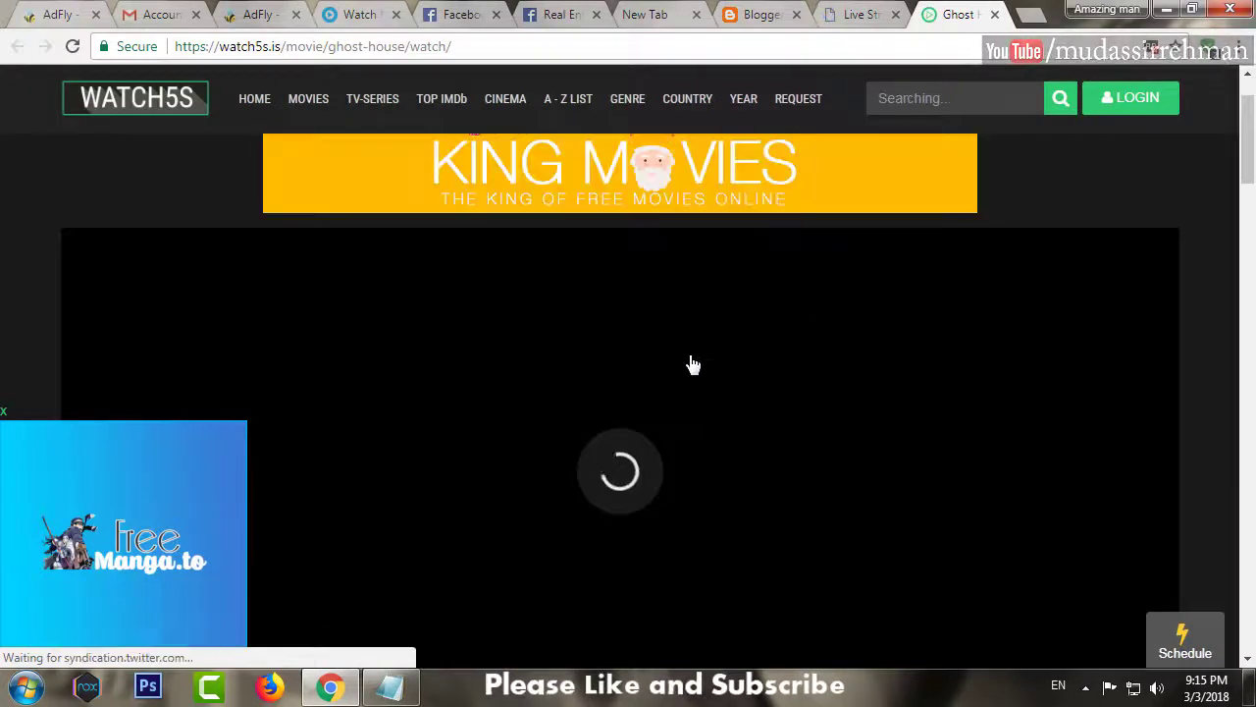
scroll(691, 365, "down", 3)
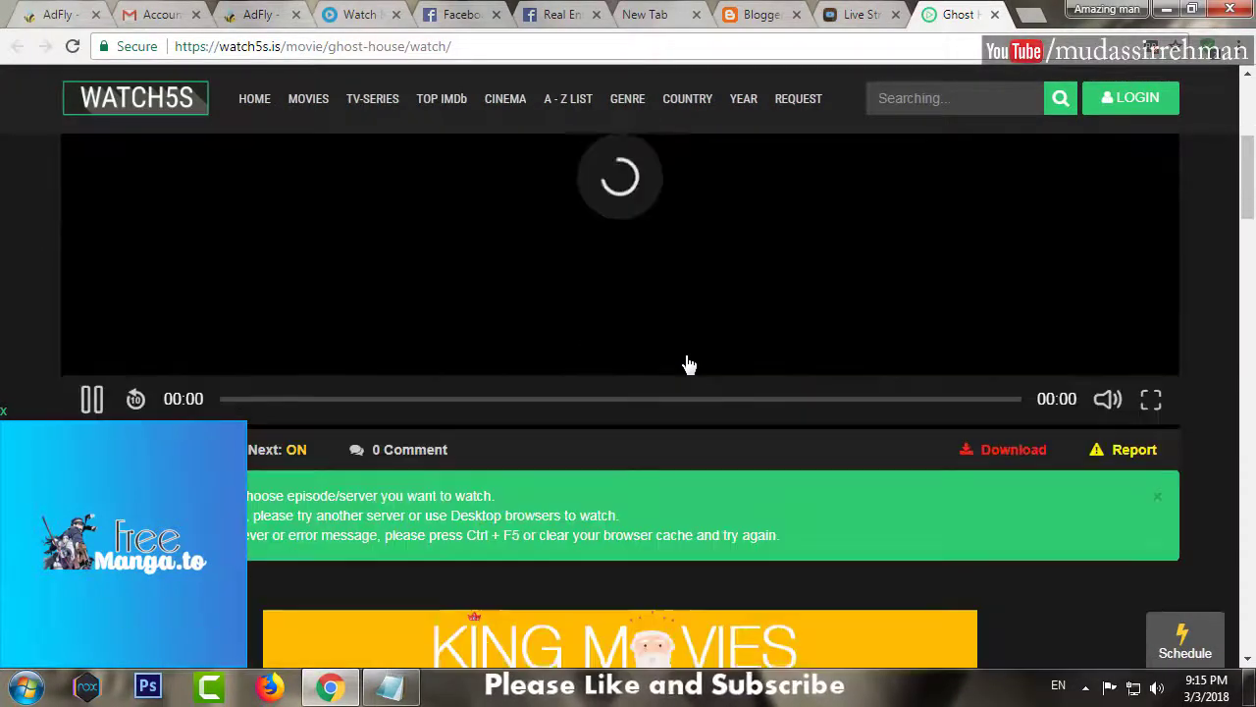
scroll(707, 245, "up", 1)
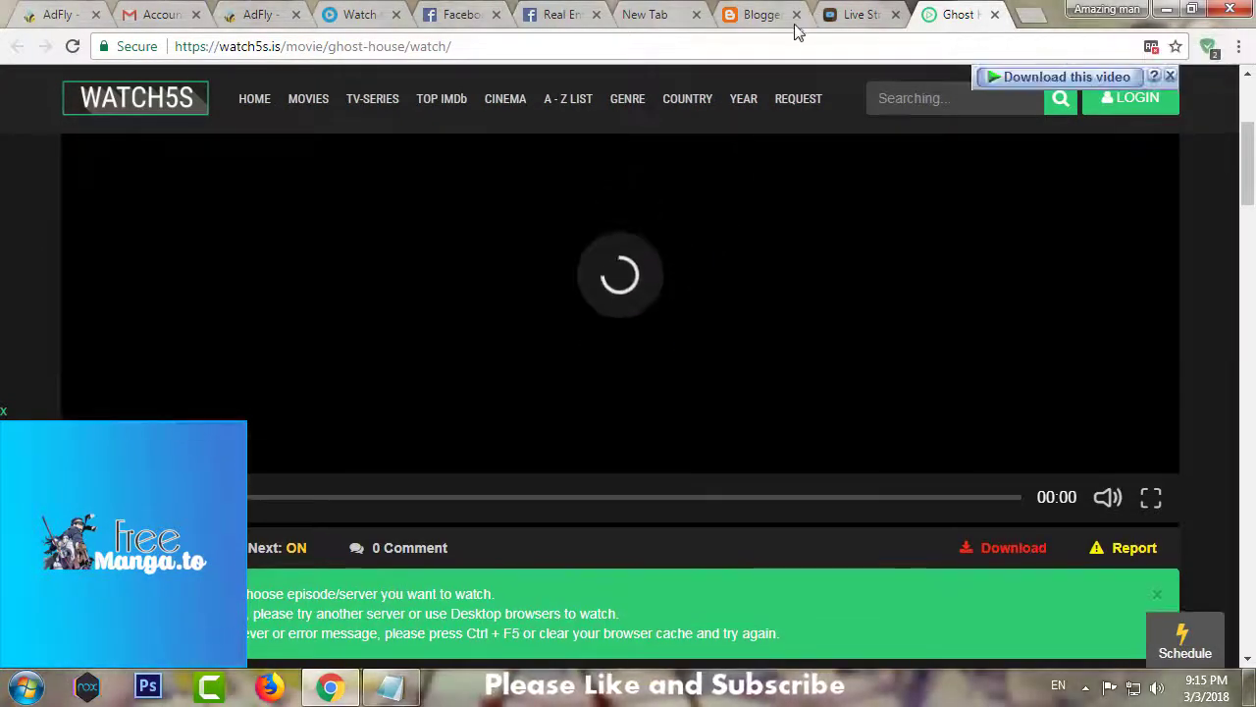
Step: Close the Blogger, live-stream and Ghost House tabs, and return to the AdFly publisher page
left_click(760, 16)
left_click(797, 14)
left_click(797, 15)
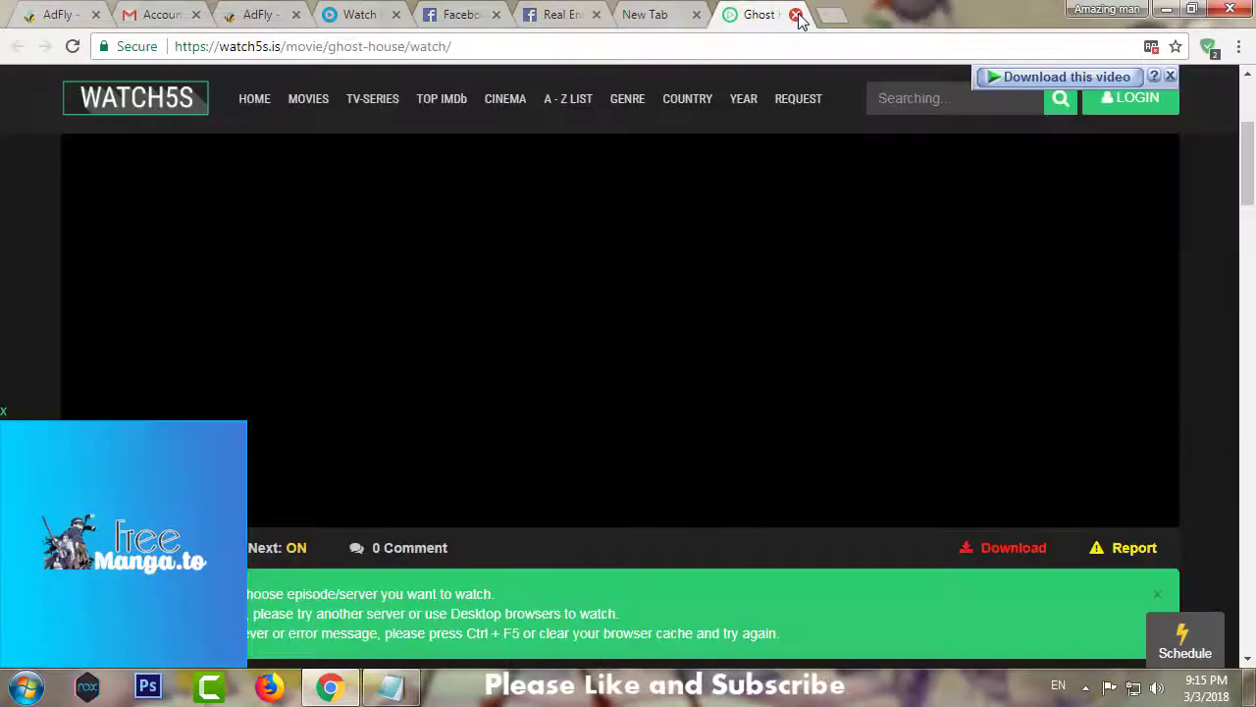
left_click(797, 14)
left_click(432, 12)
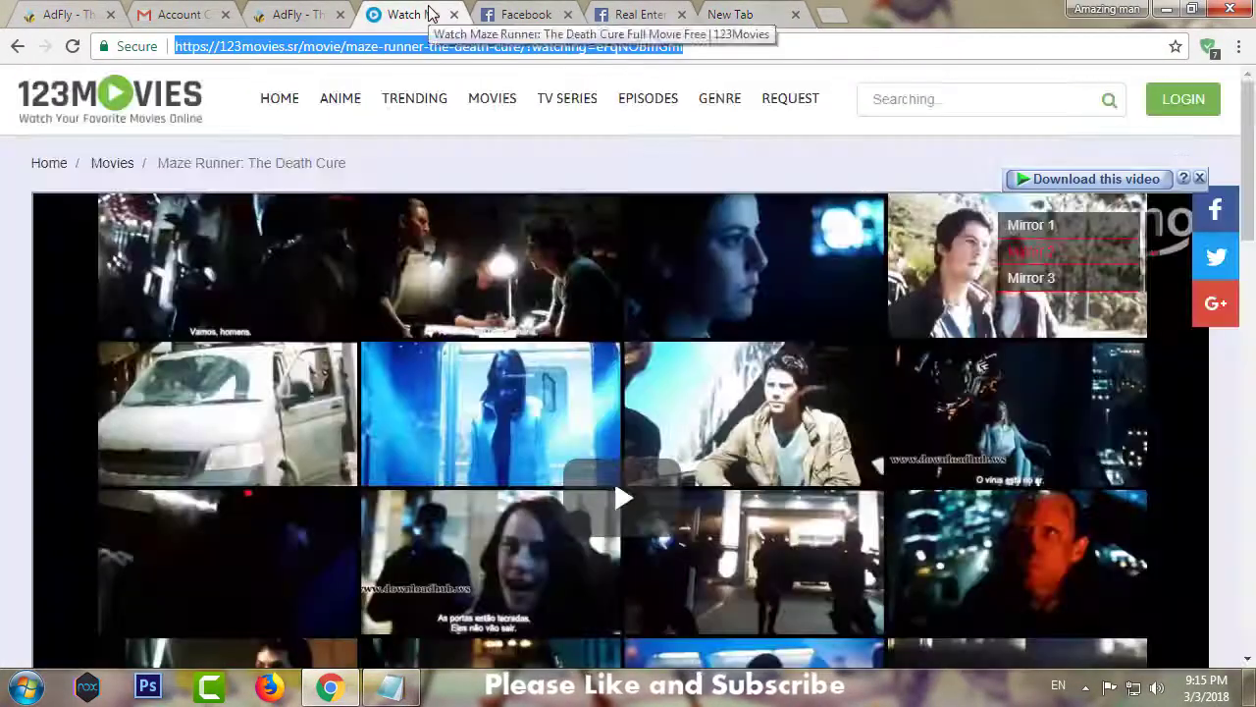
left_click(294, 14)
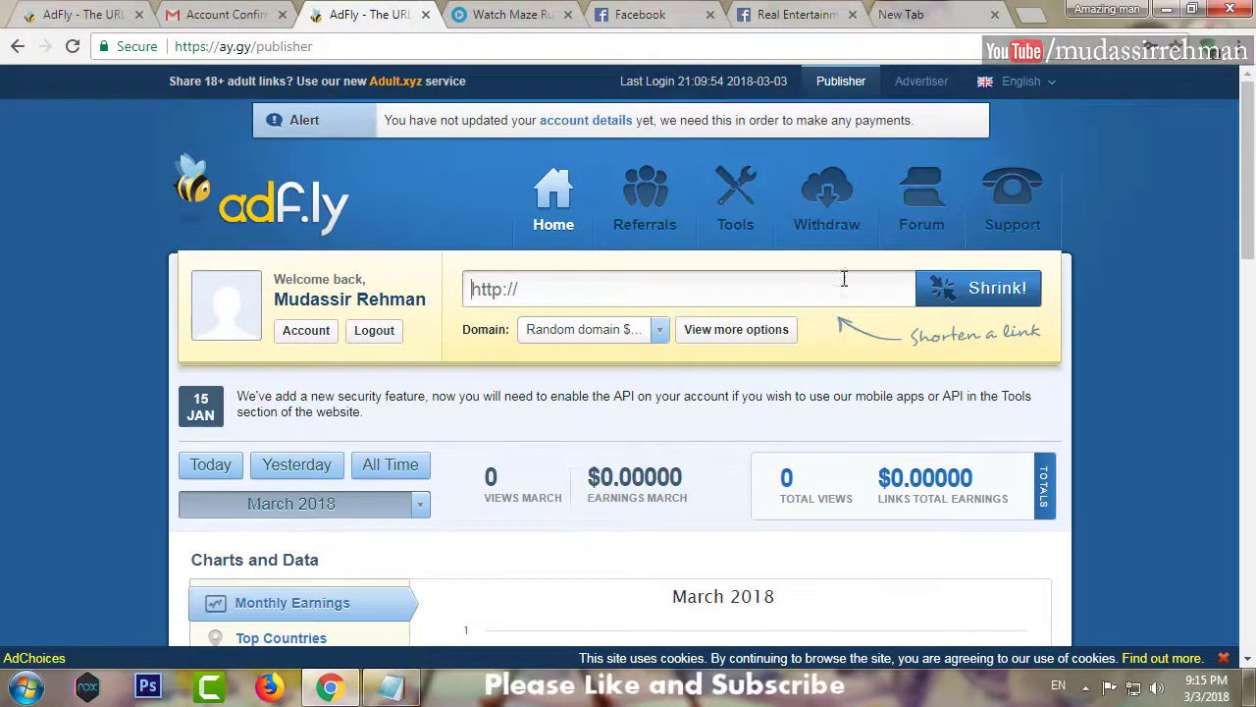
Step: Examine the AdFly publisher page's link-shortening field, Monthly Earnings, Top Countries and Top Referrers reports, and Your Links list
left_click(683, 276)
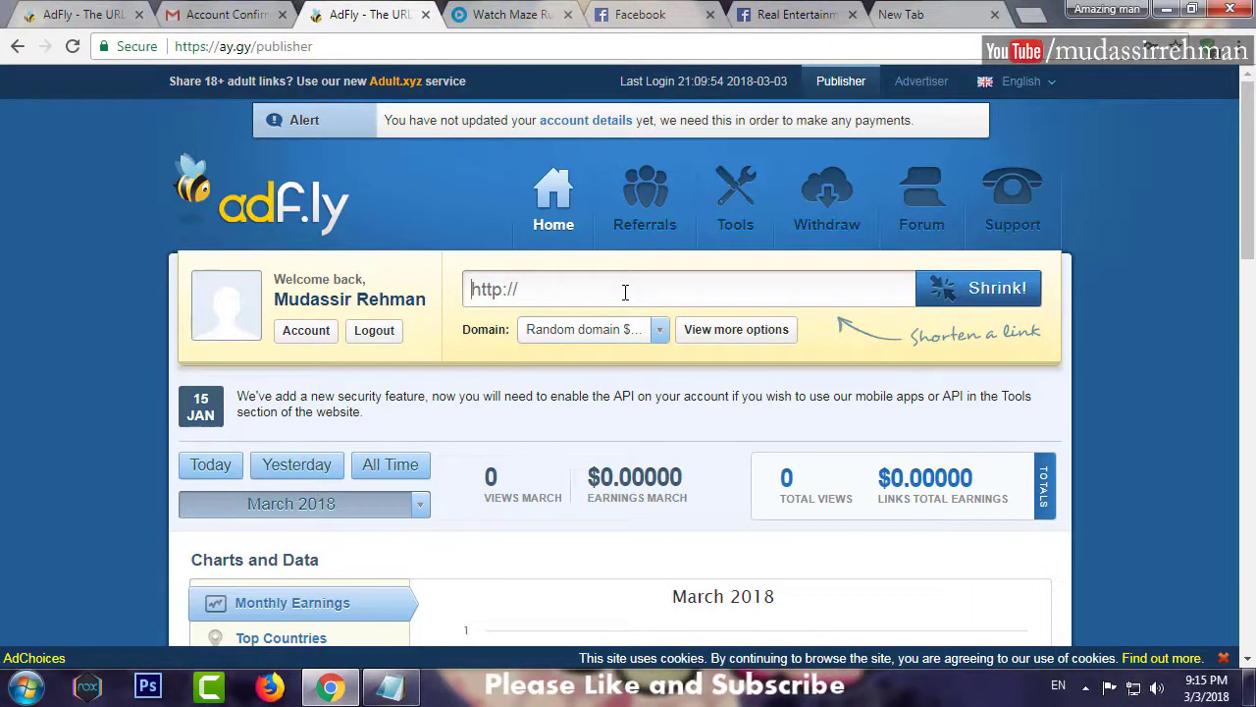
left_click(625, 291)
scroll(42, 412, "down", 4)
scroll(45, 395, "up", 1)
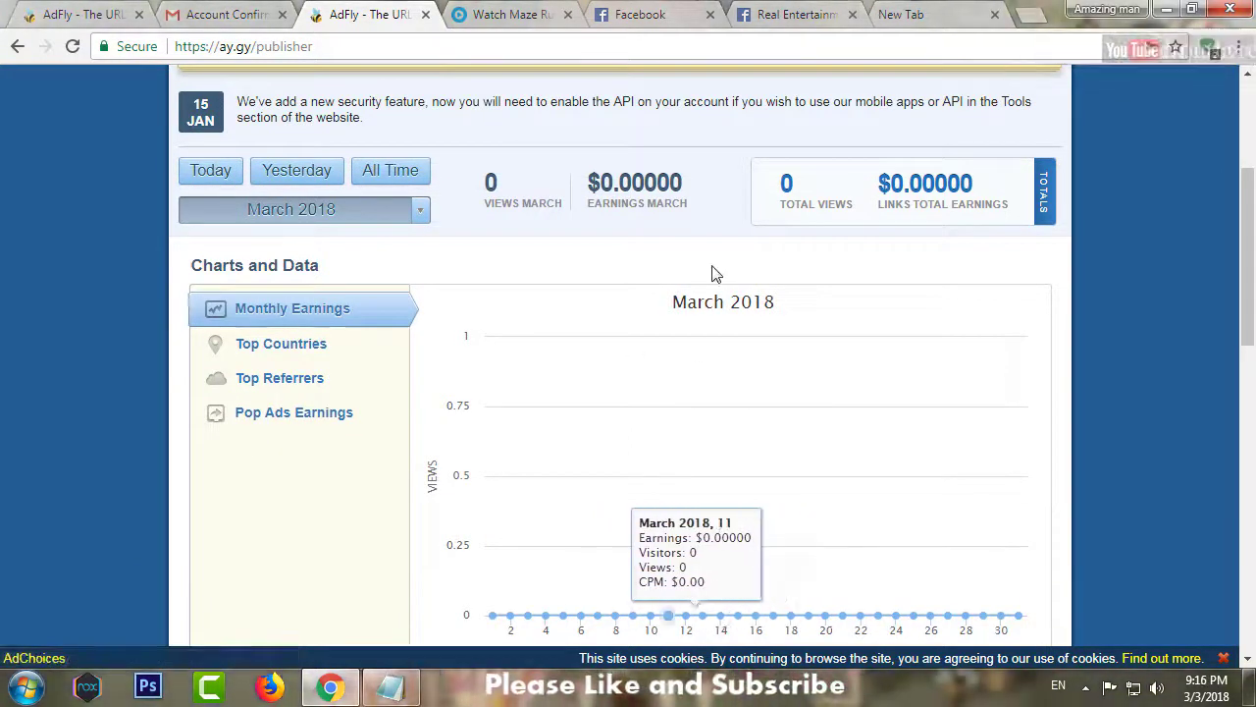
left_click(329, 346)
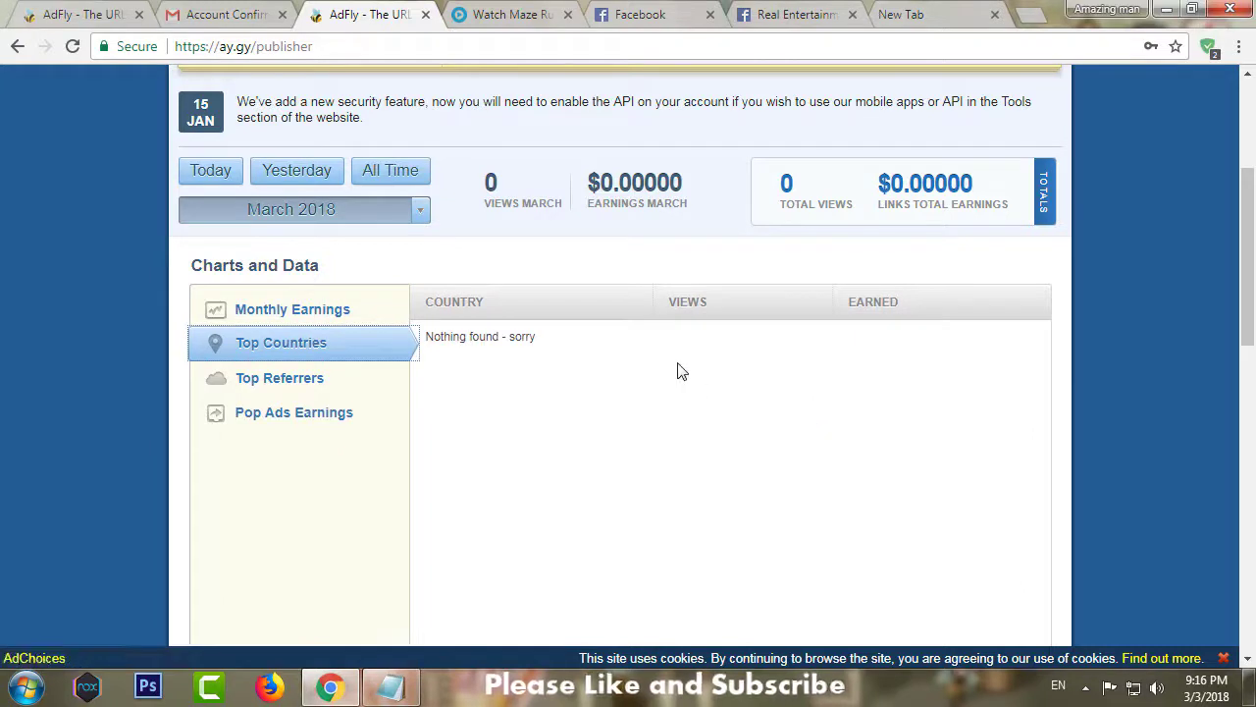
left_click(365, 384)
scroll(748, 401, "down", 3)
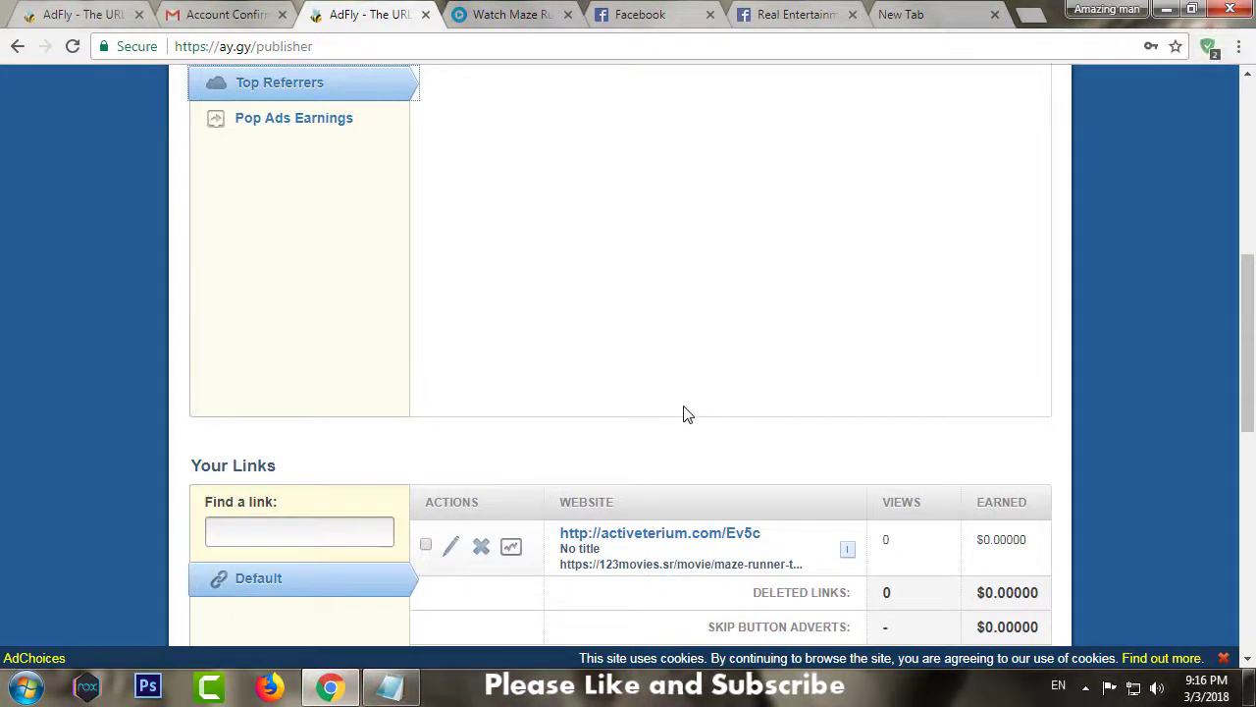
scroll(684, 414, "up", 2)
scroll(687, 414, "down", 5)
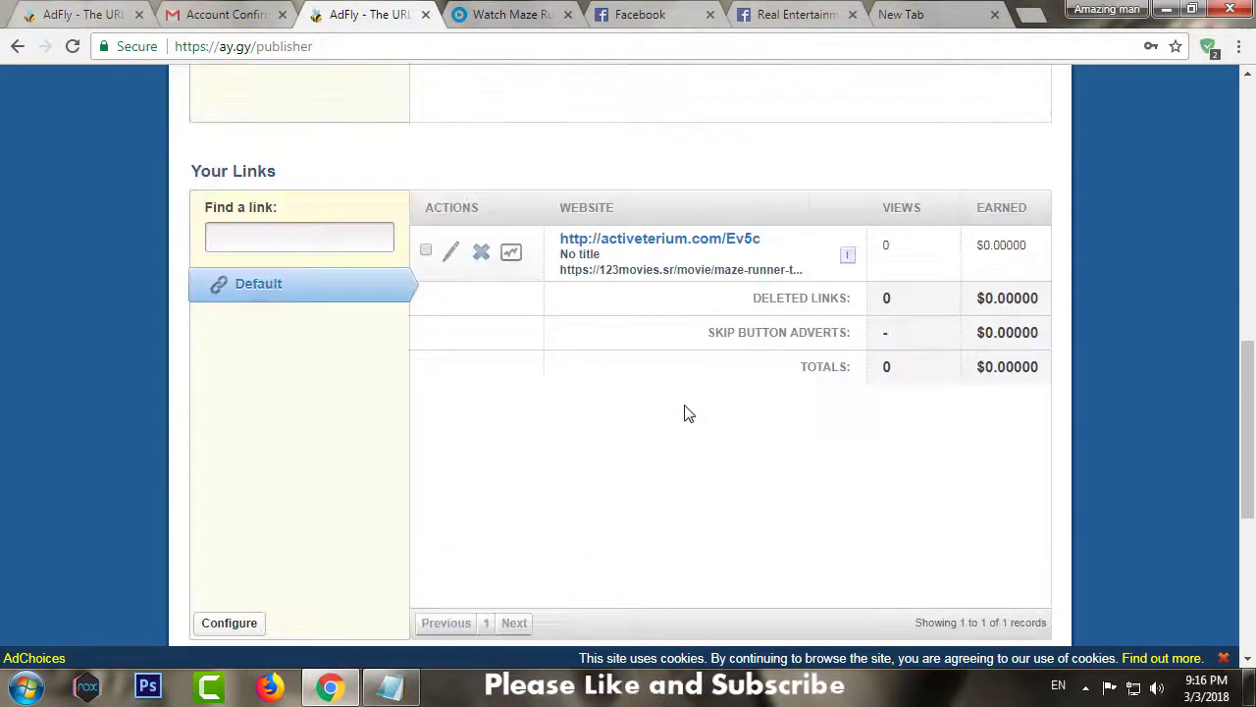
scroll(687, 414, "up", 6)
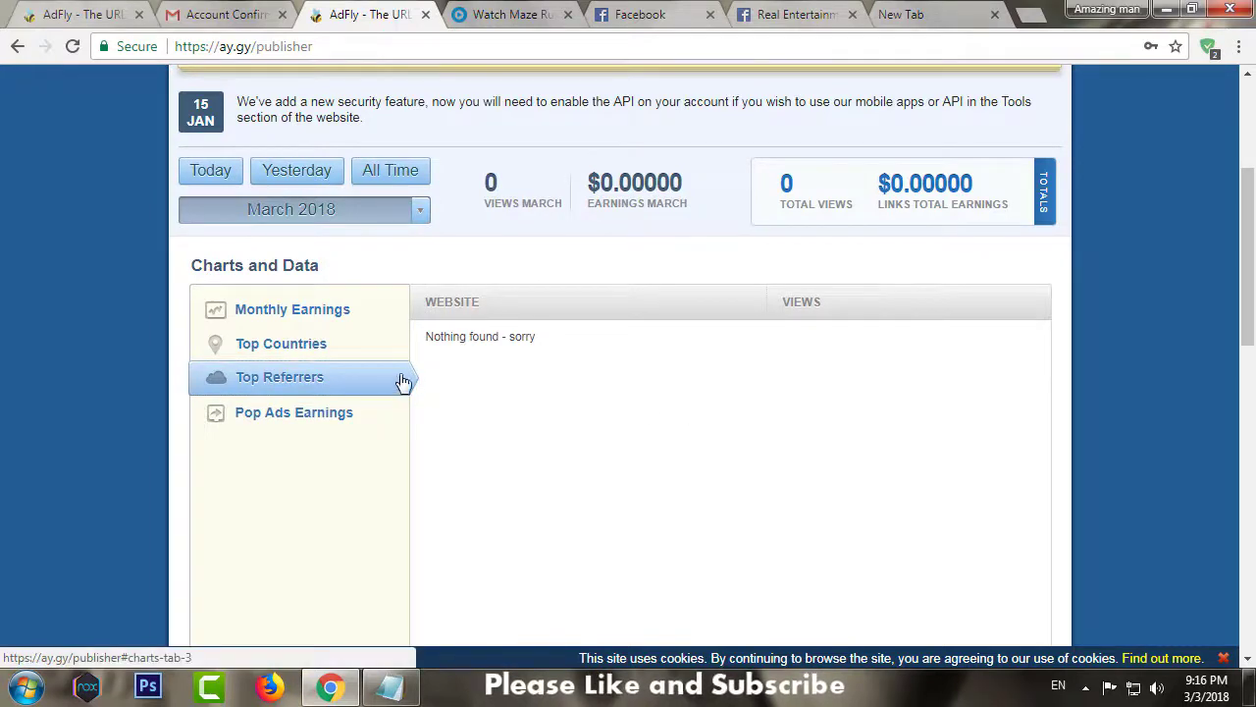
scroll(623, 367, "down", 5)
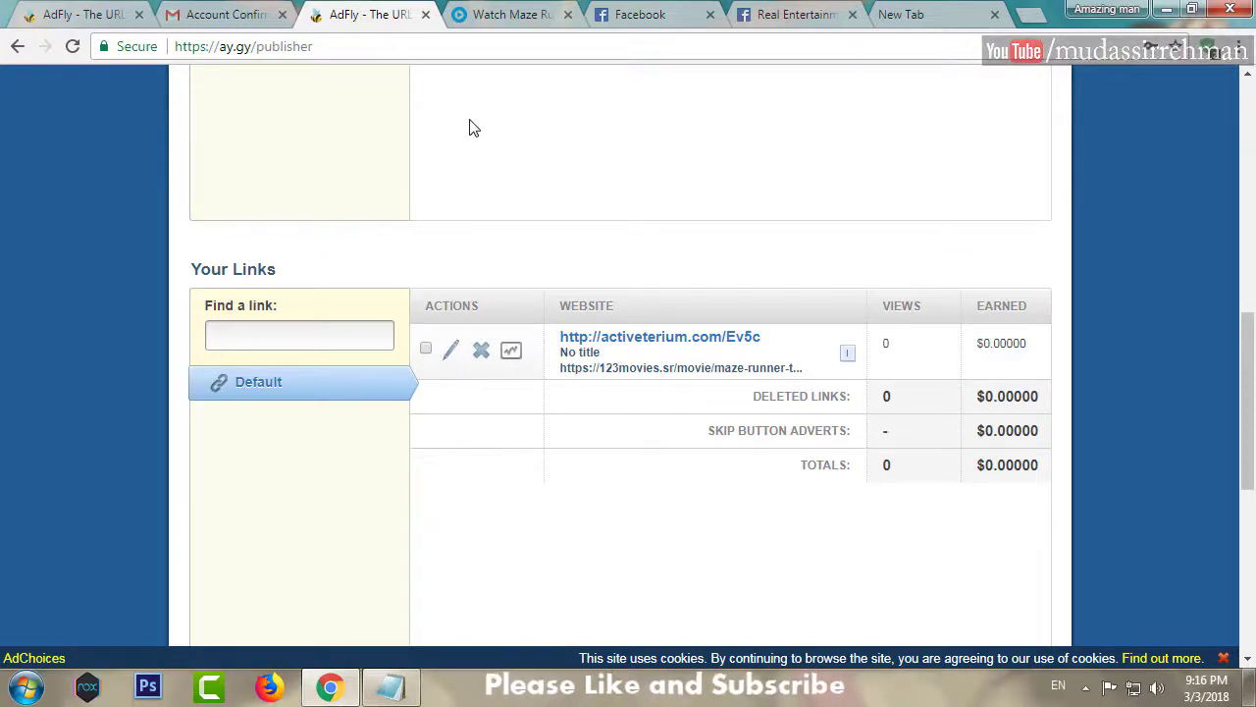
scroll(484, 160, "up", 4)
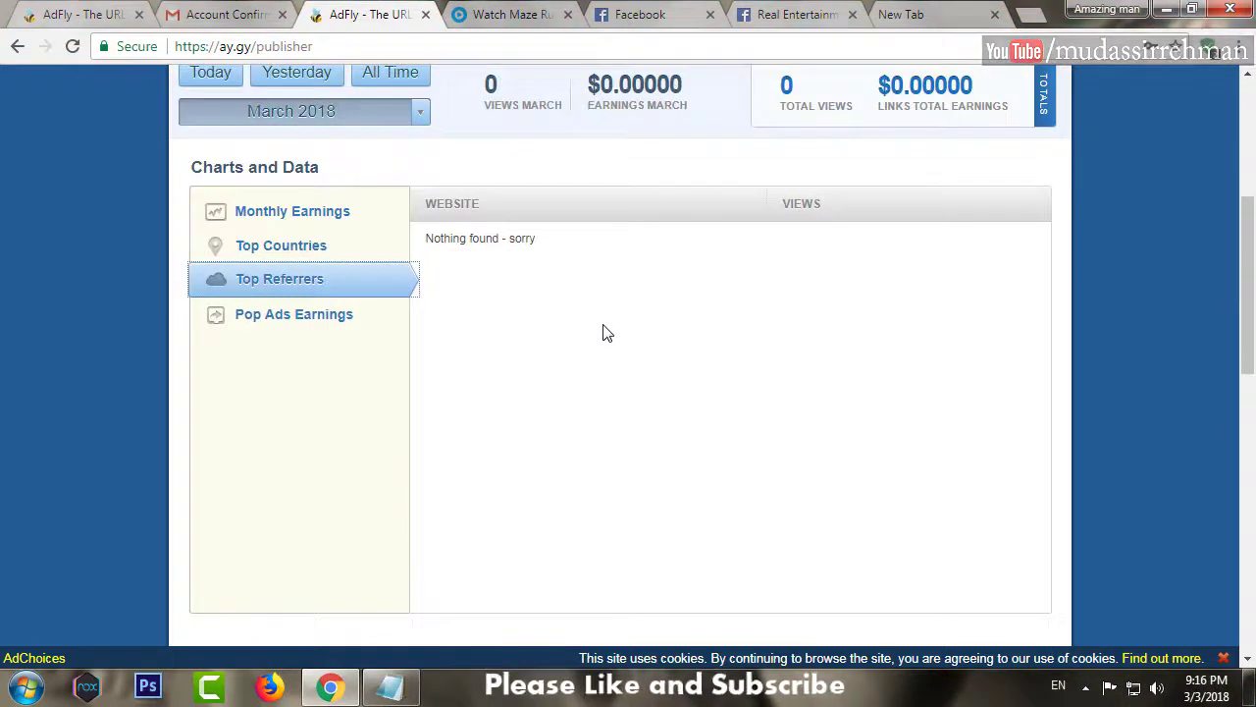
scroll(605, 332, "up", 2)
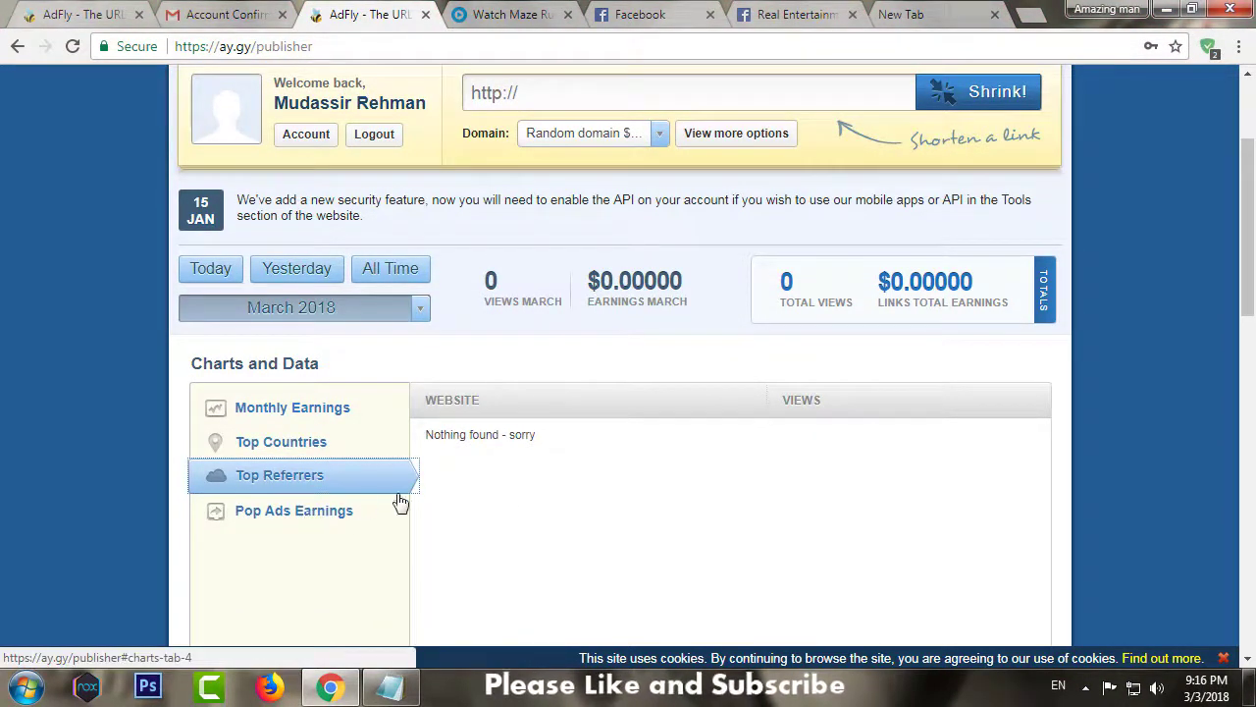
Step: Open AdFly's Referrals page and copy the account's referral link
scroll(546, 465, "up", 2)
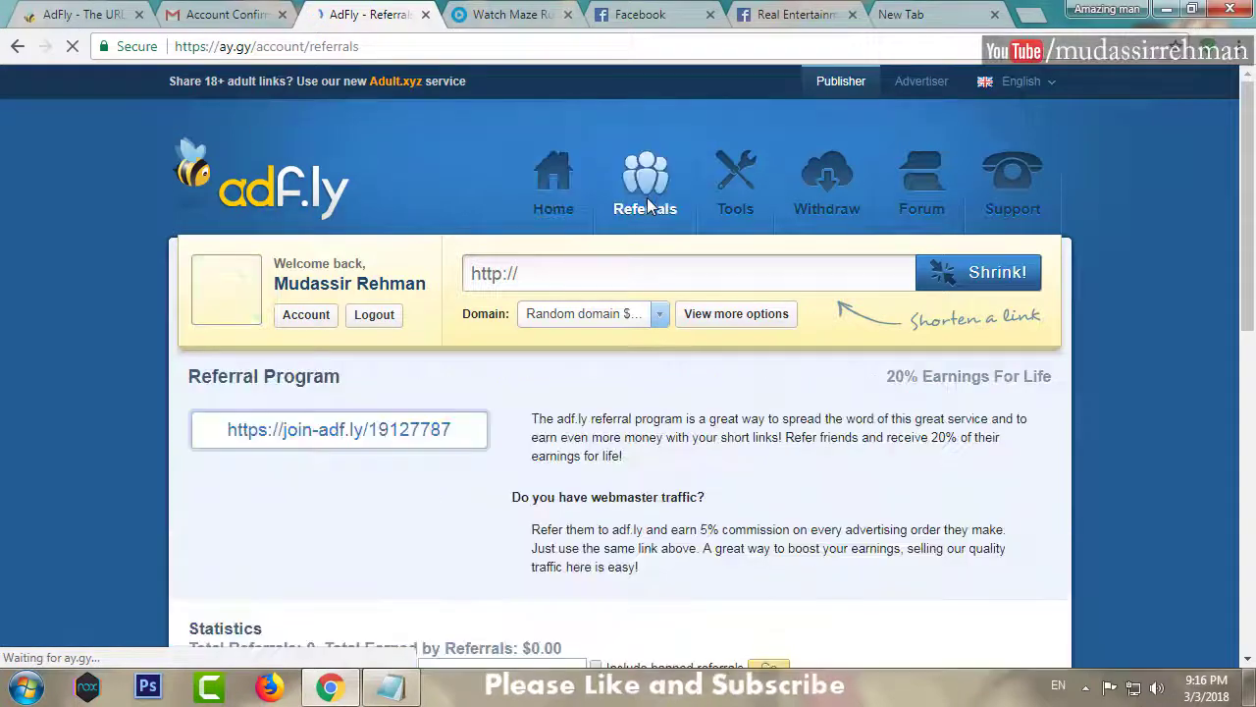
scroll(481, 348, "down", 2)
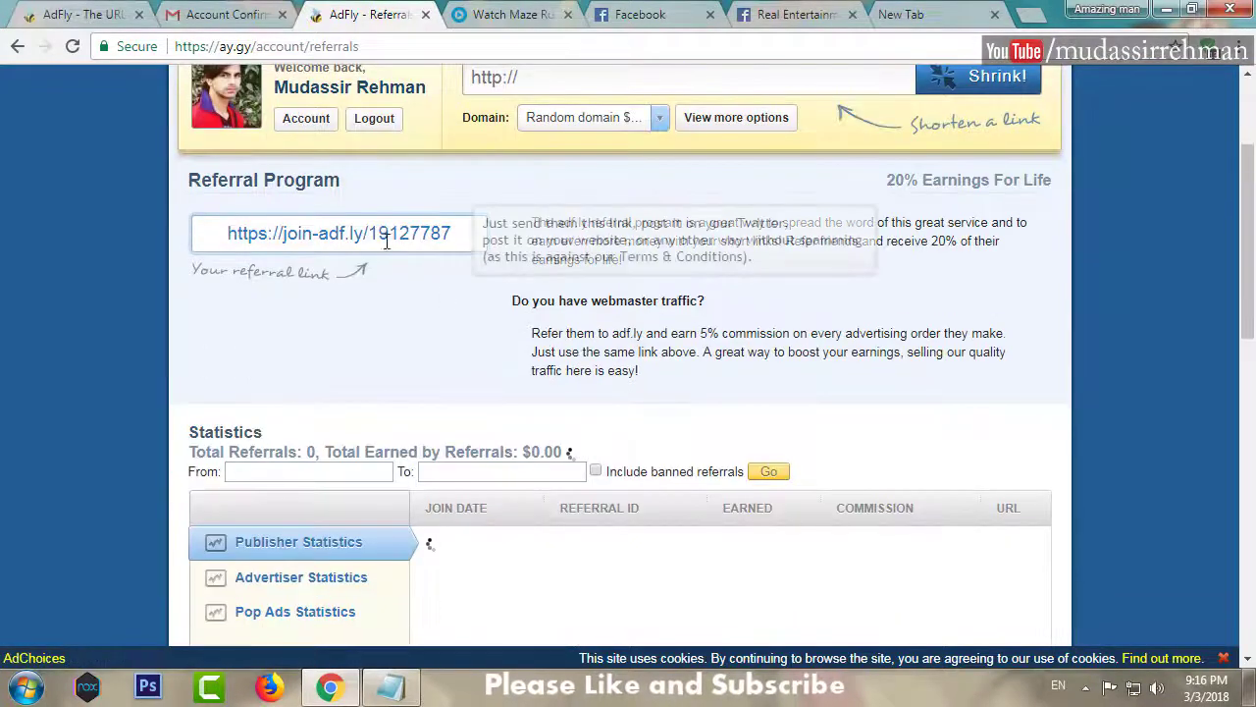
left_click_drag(450, 232, 232, 233)
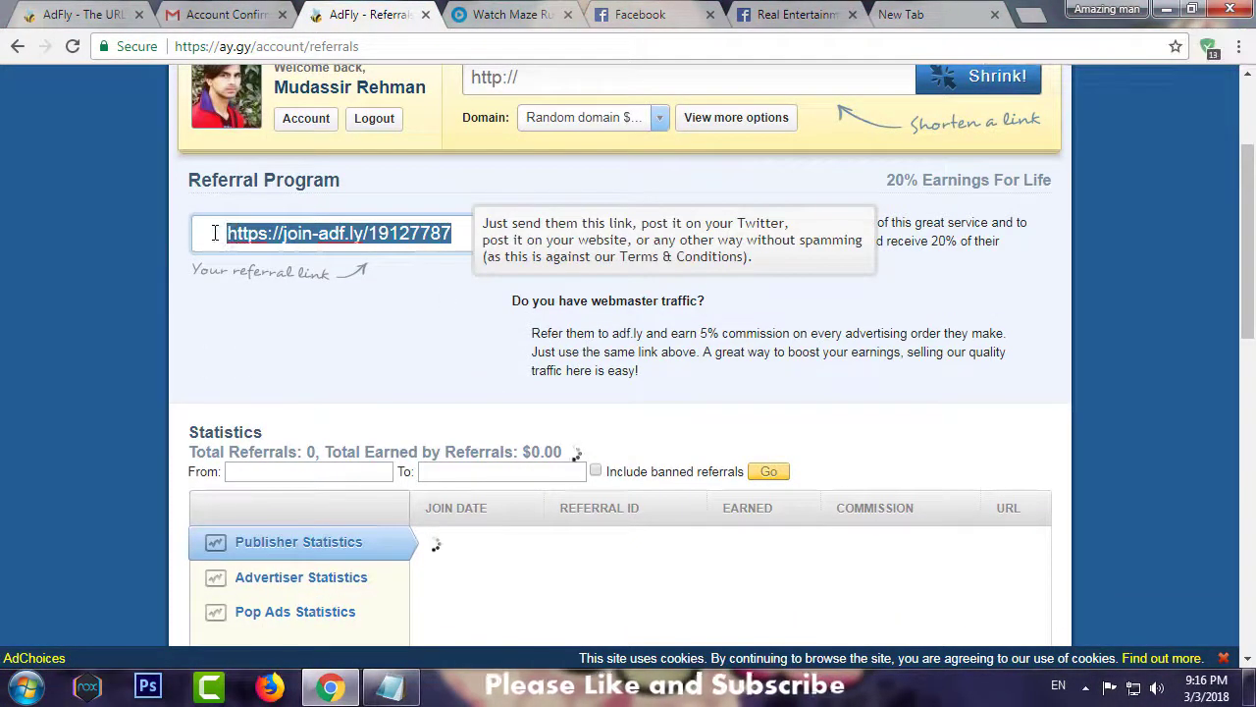
right_click(309, 234)
left_click(355, 273)
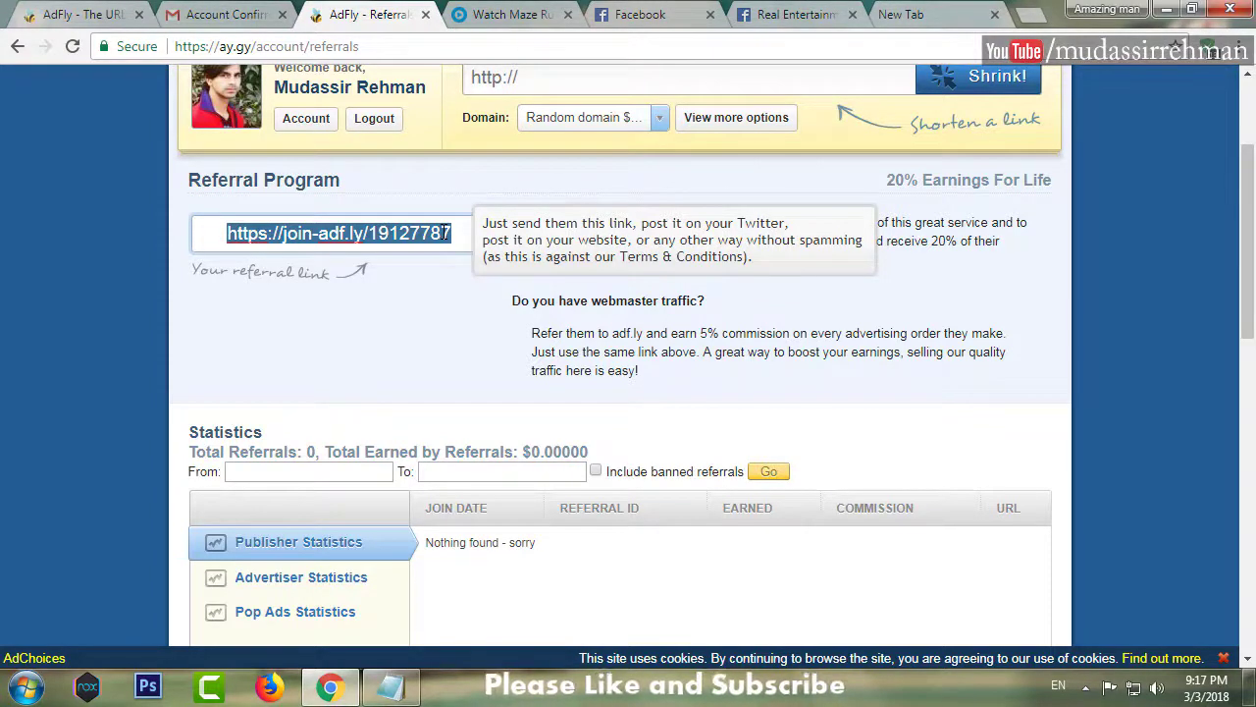
Step: Open AdFly's Tools page and look over the Mass Shrinker form and the list of available tools
scroll(660, 384, "up", 2)
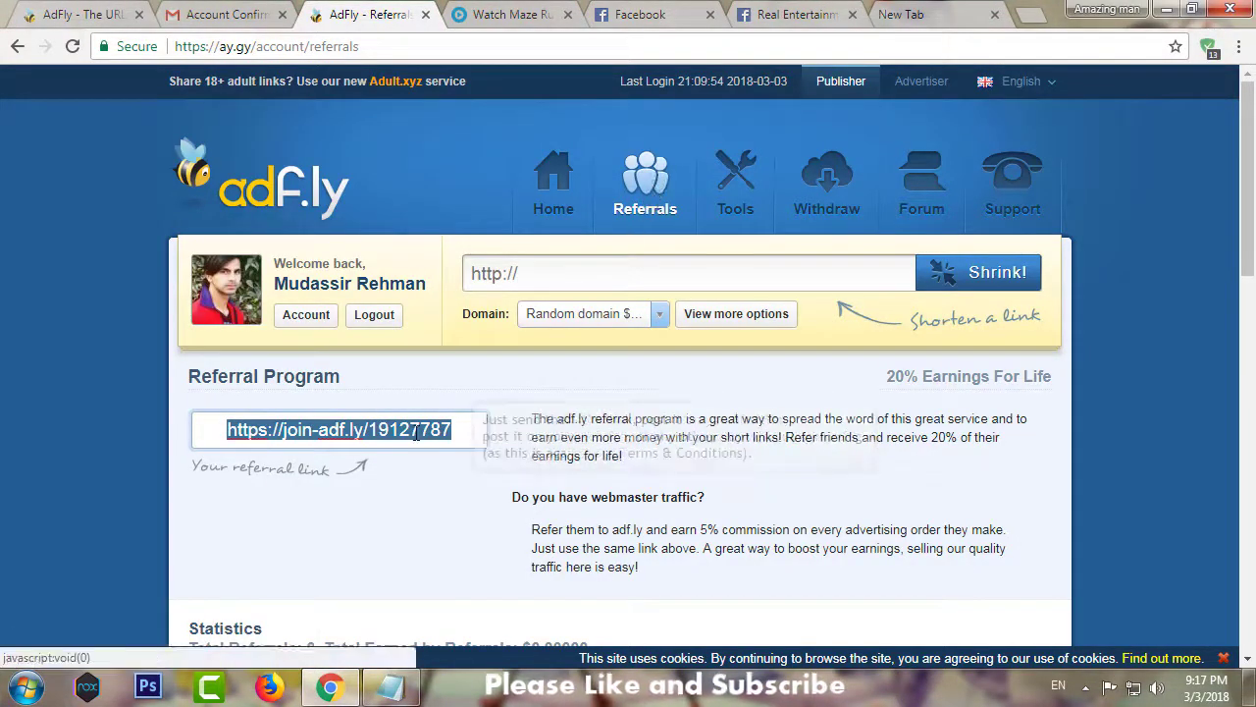
left_click(746, 180)
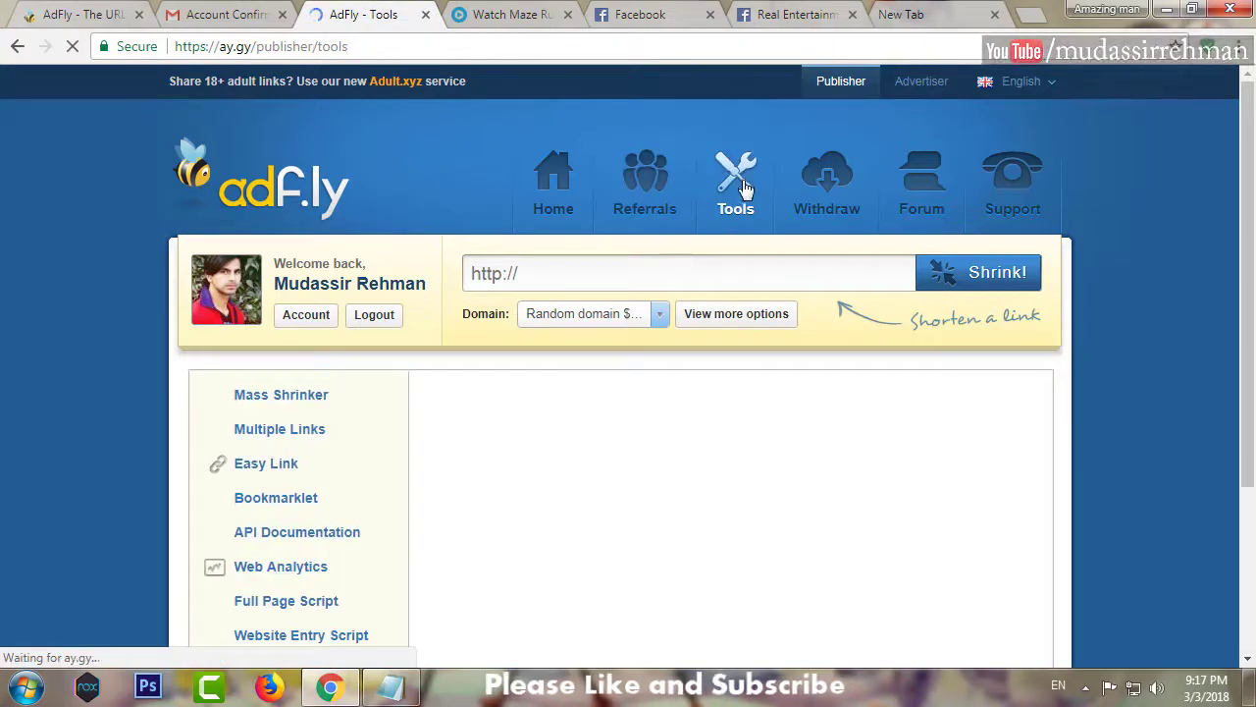
left_click(291, 404)
scroll(307, 445, "down", 1)
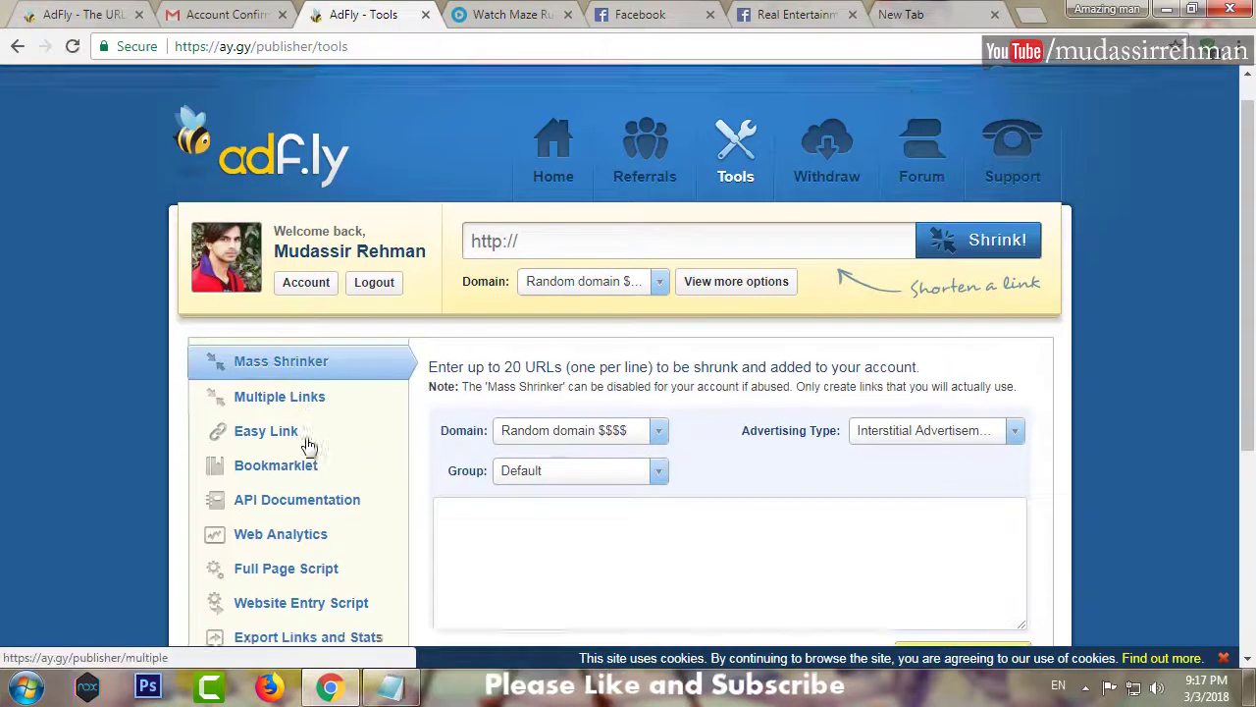
scroll(307, 444, "down", 1)
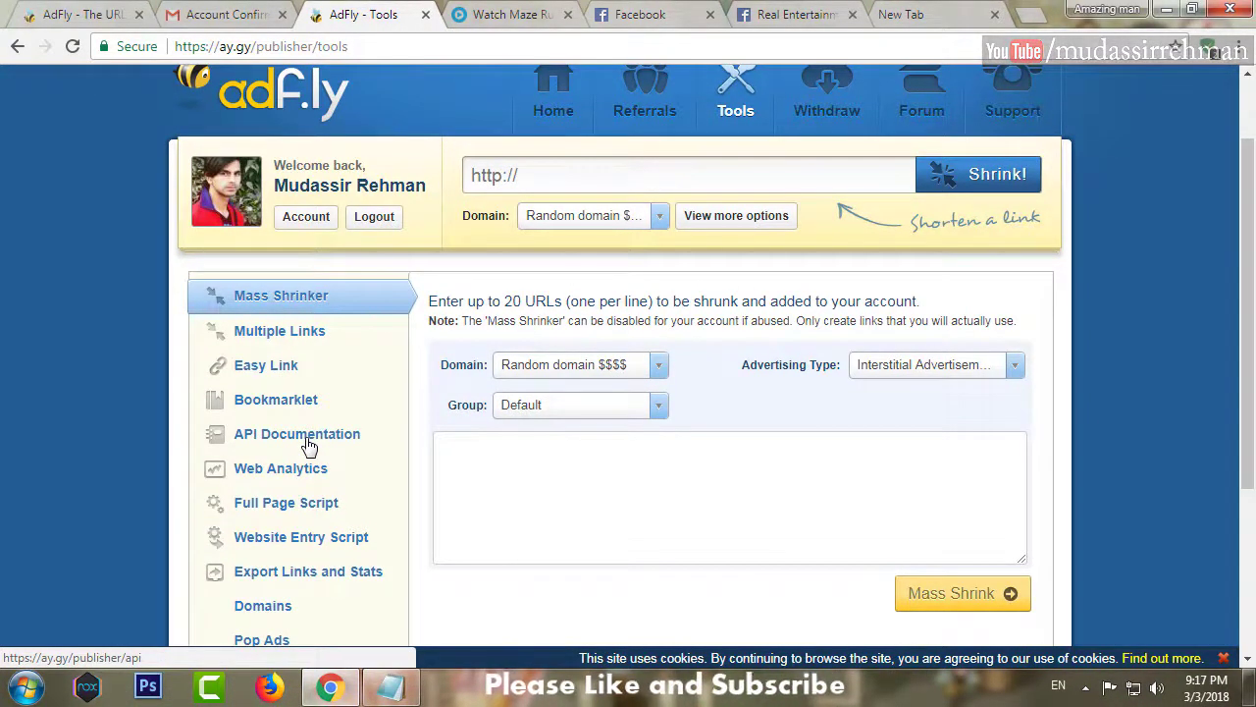
Step: Reopen the bookmarked Blogger dashboard in a new browser tab and open the public Myitworld blog from it
left_click(903, 15)
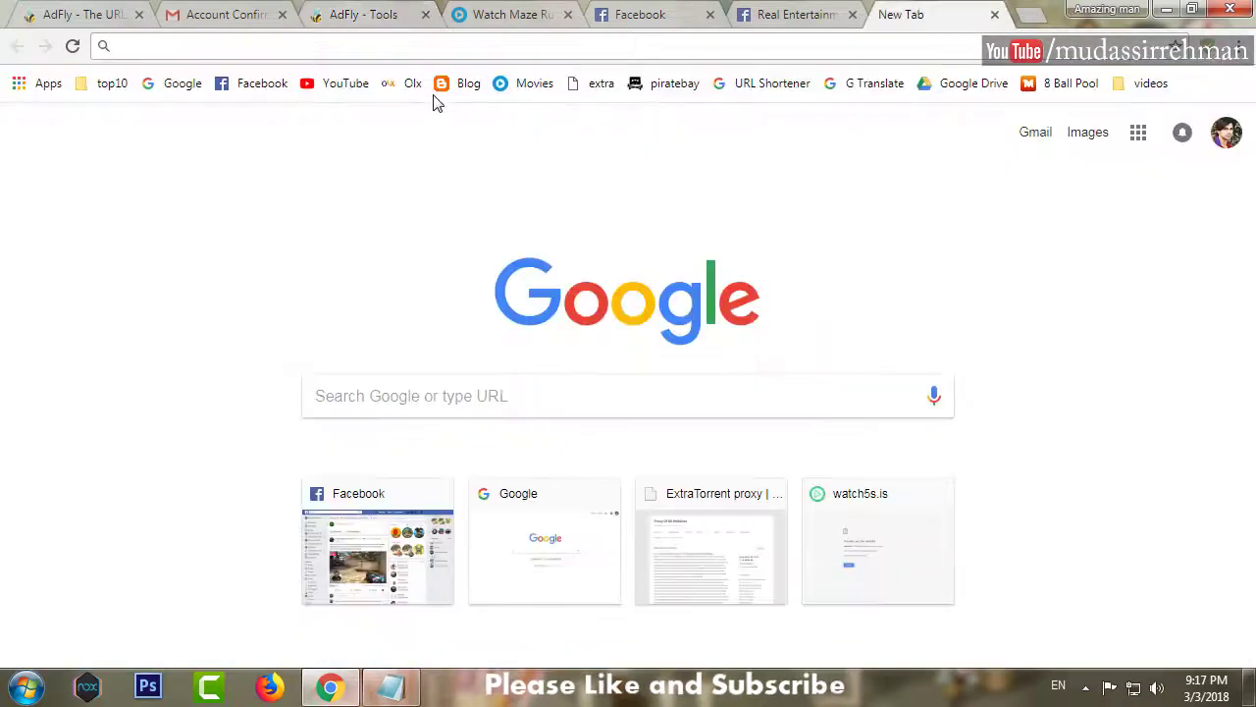
right_click(442, 87)
left_click(465, 106)
left_click(888, 16)
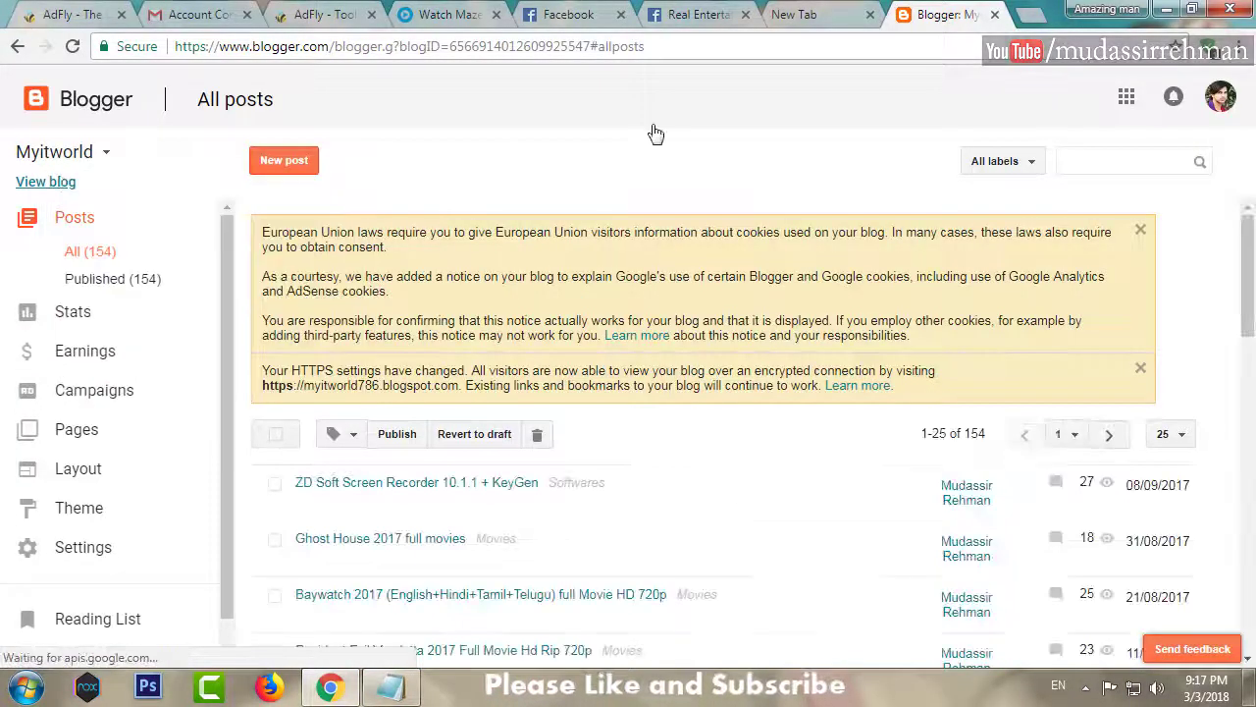
left_click(957, 15)
Step: Look over the Myitworld blog's home page and copy its web address
left_click(397, 49)
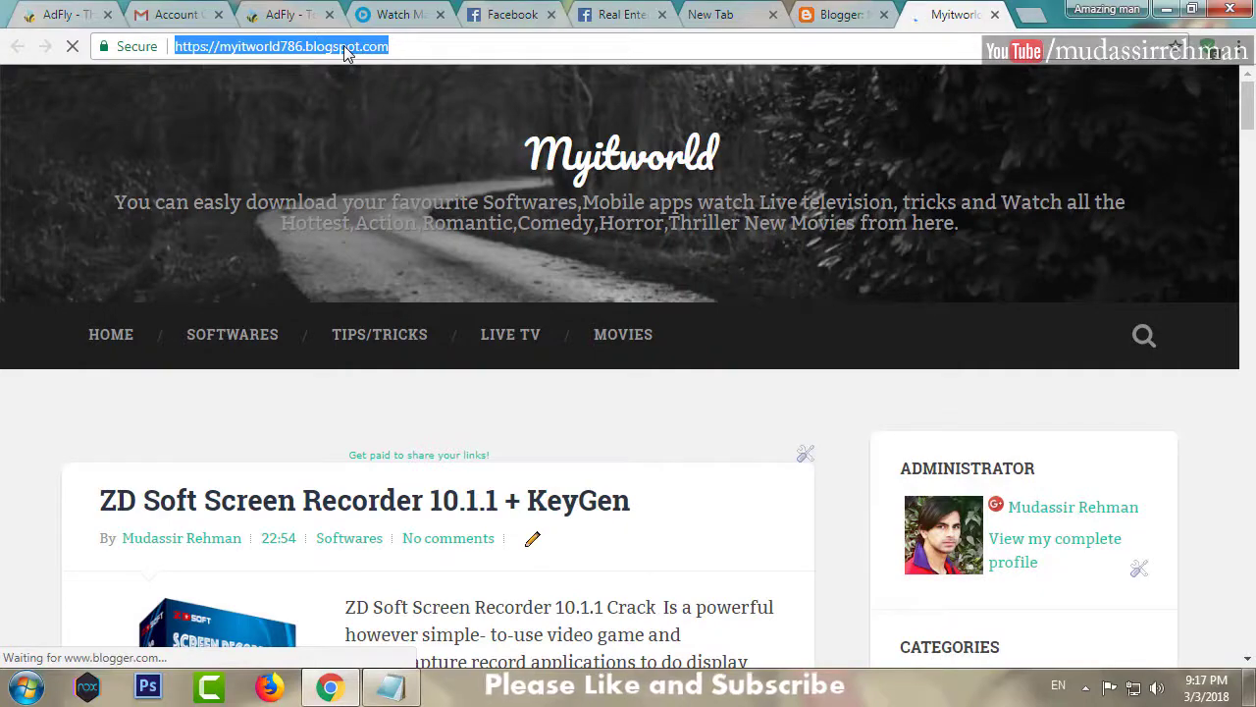
scroll(659, 337, "down", 7)
scroll(491, 92, "up", 6)
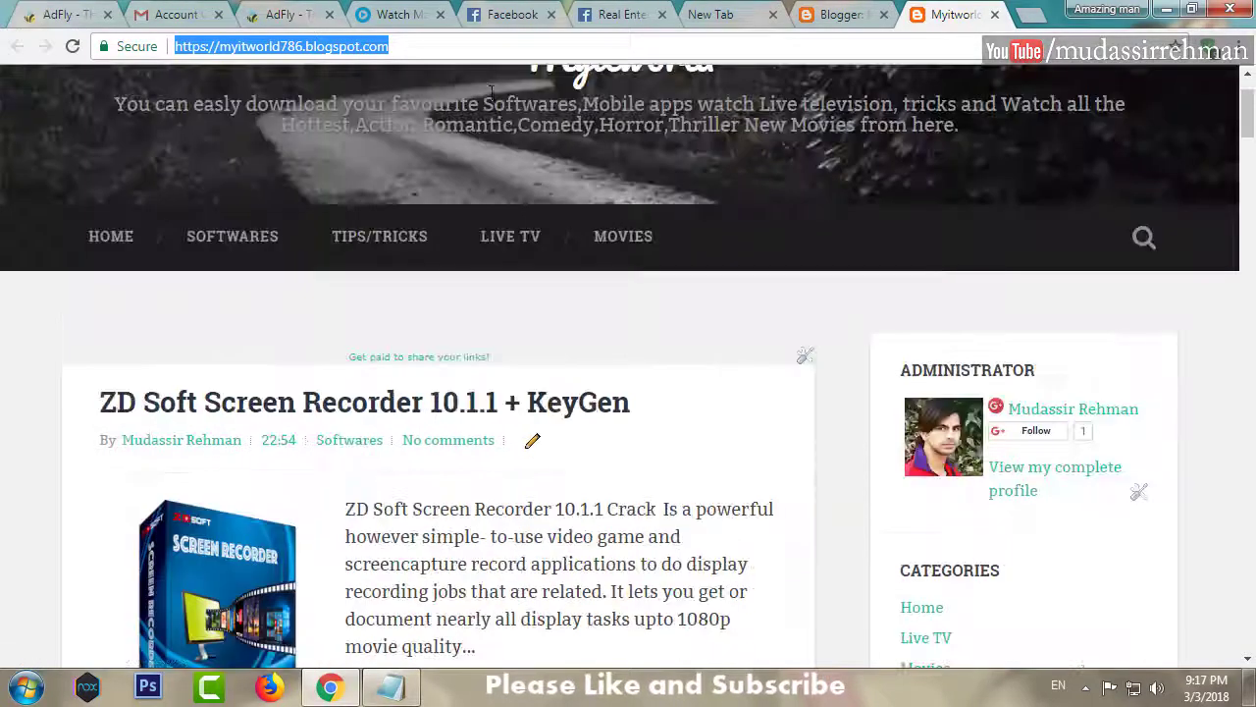
right_click(380, 52)
left_click(421, 118)
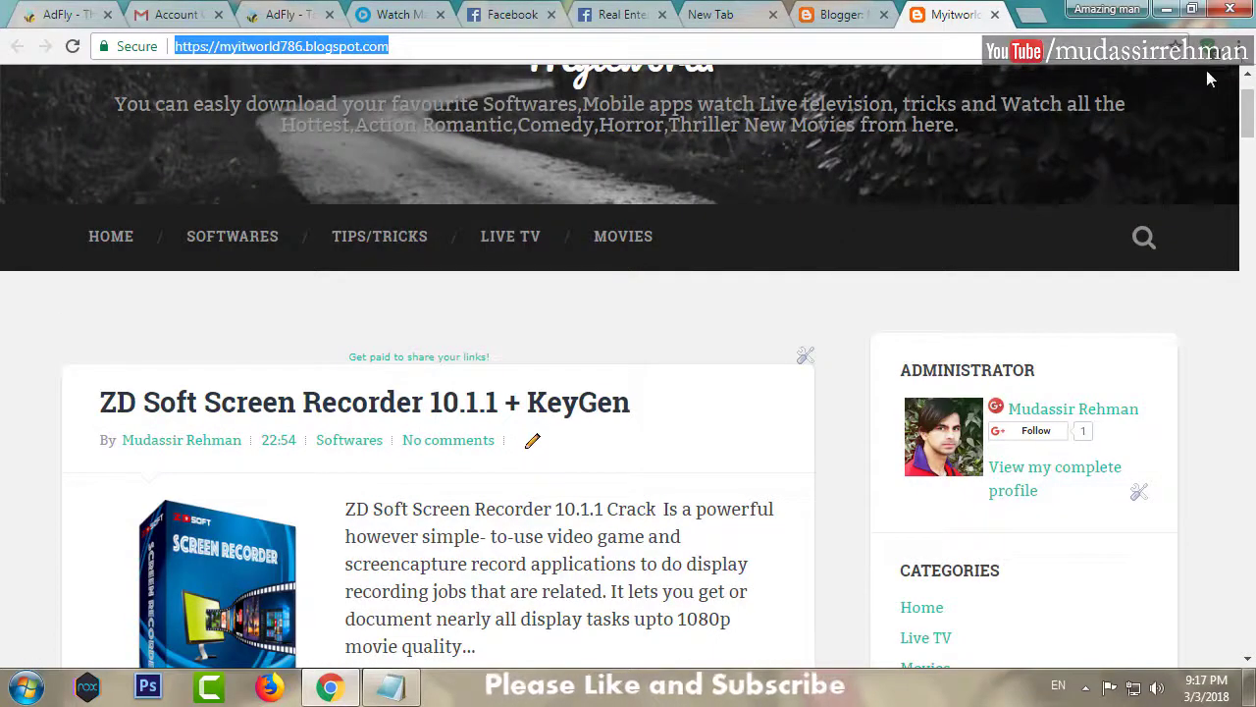
Step: Open an incognito window and load the copied address myitworld786.blogspot.com to view the blog's home page with its AdFly banner
left_click(1243, 46)
left_click(1050, 157)
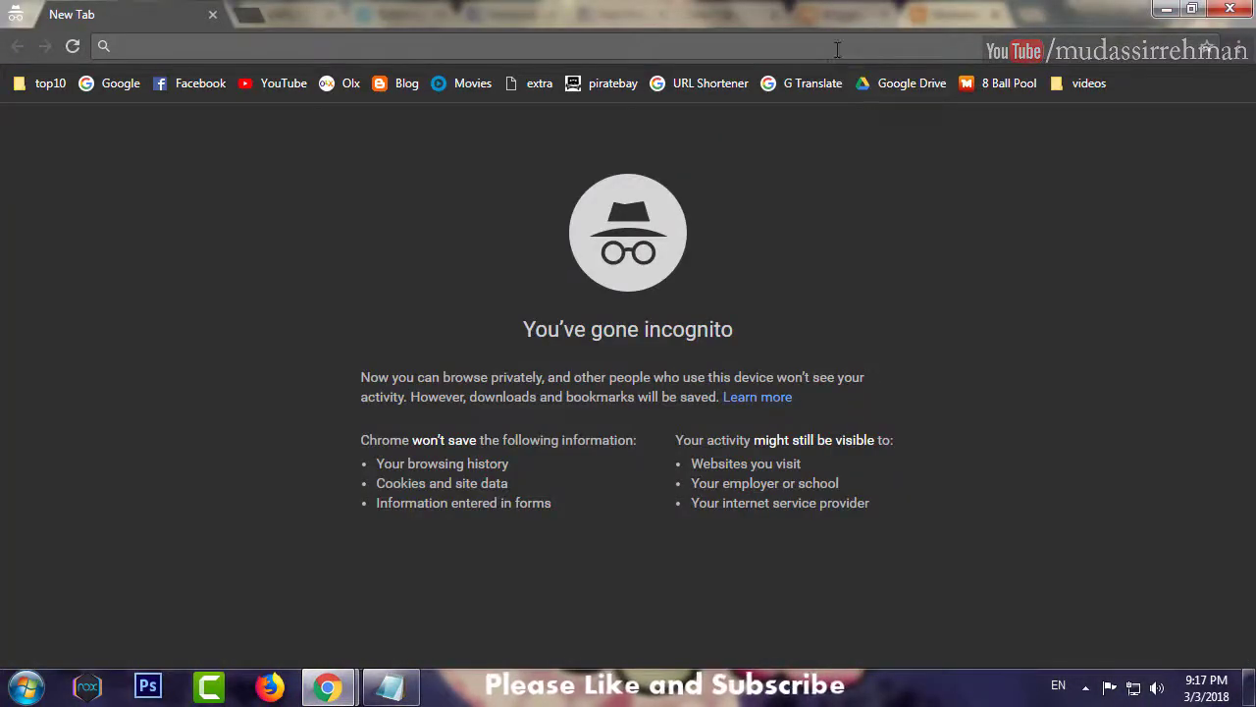
key("ctrl+v")
key("Return")
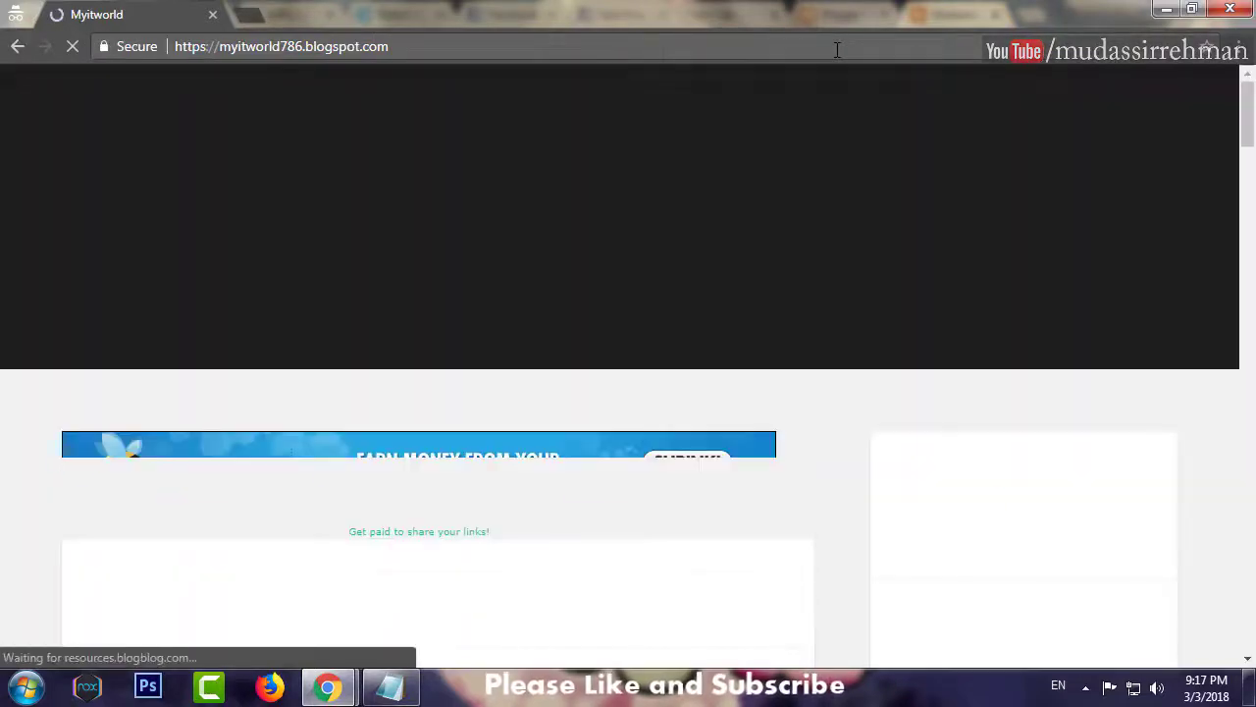
scroll(735, 210, "down", 2)
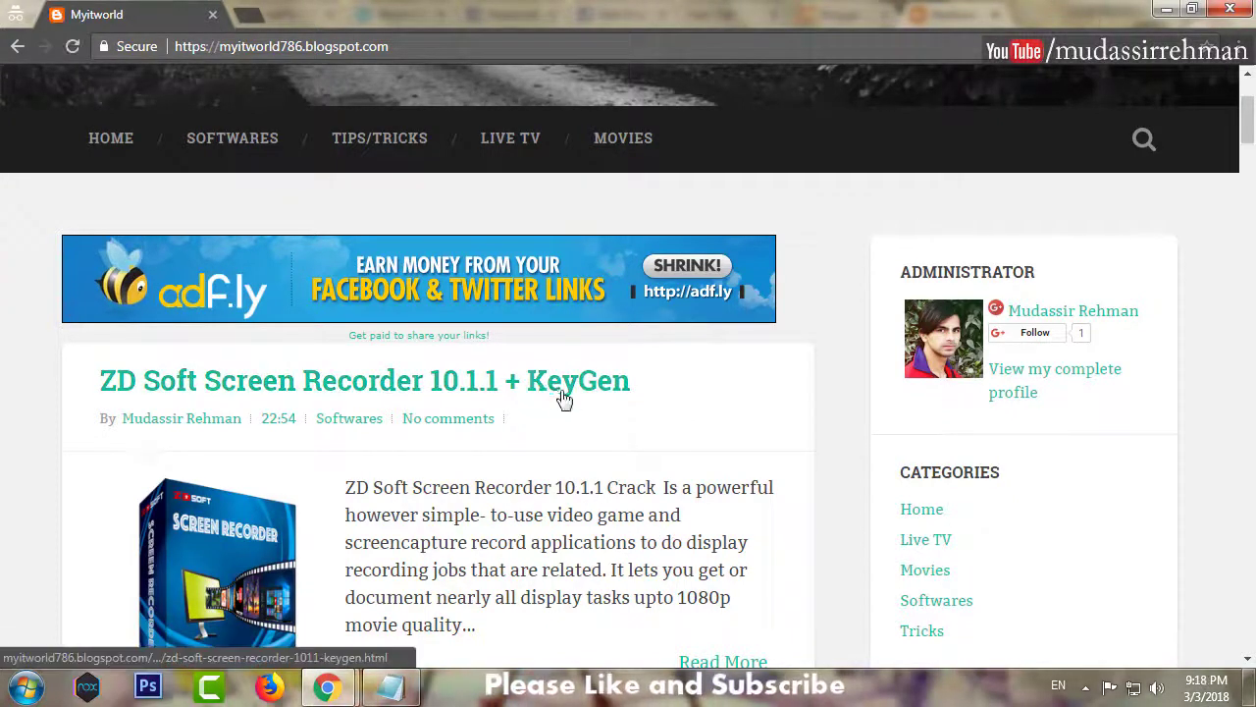
Step: Examine the blog's posts and AdFly sidebar banner in the incognito window, and close that window
scroll(715, 533, "down", 2)
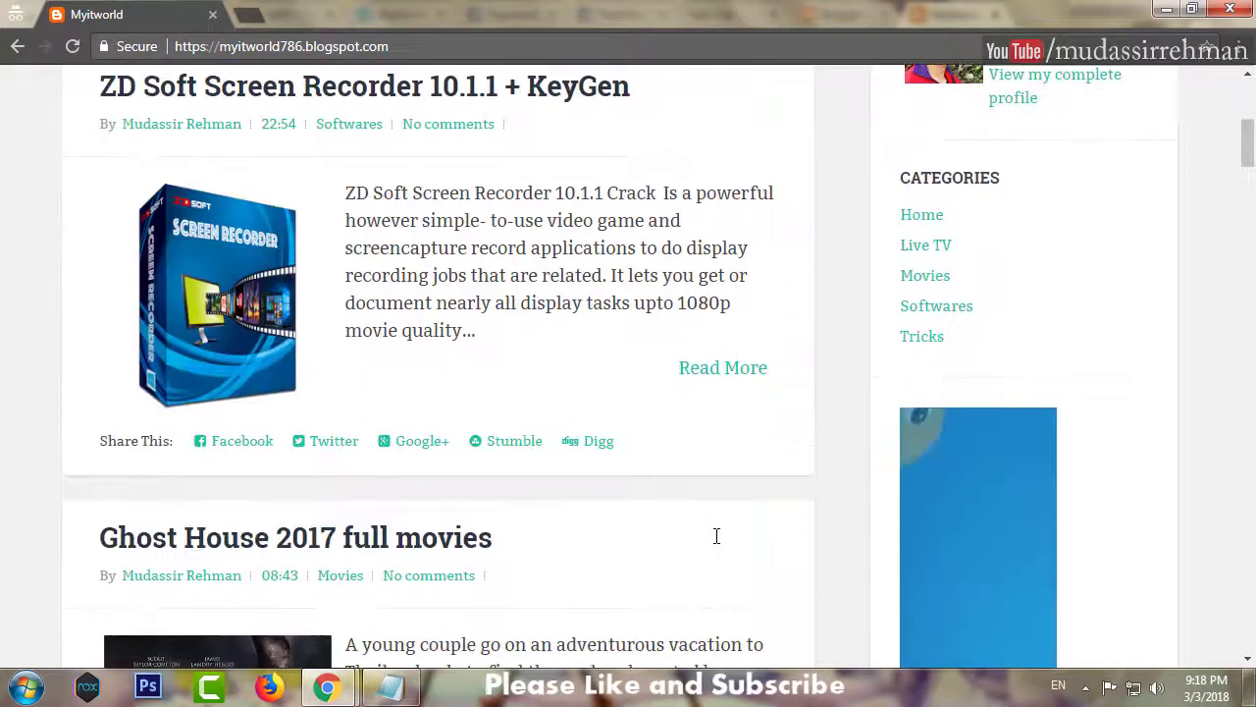
scroll(687, 452, "down", 2)
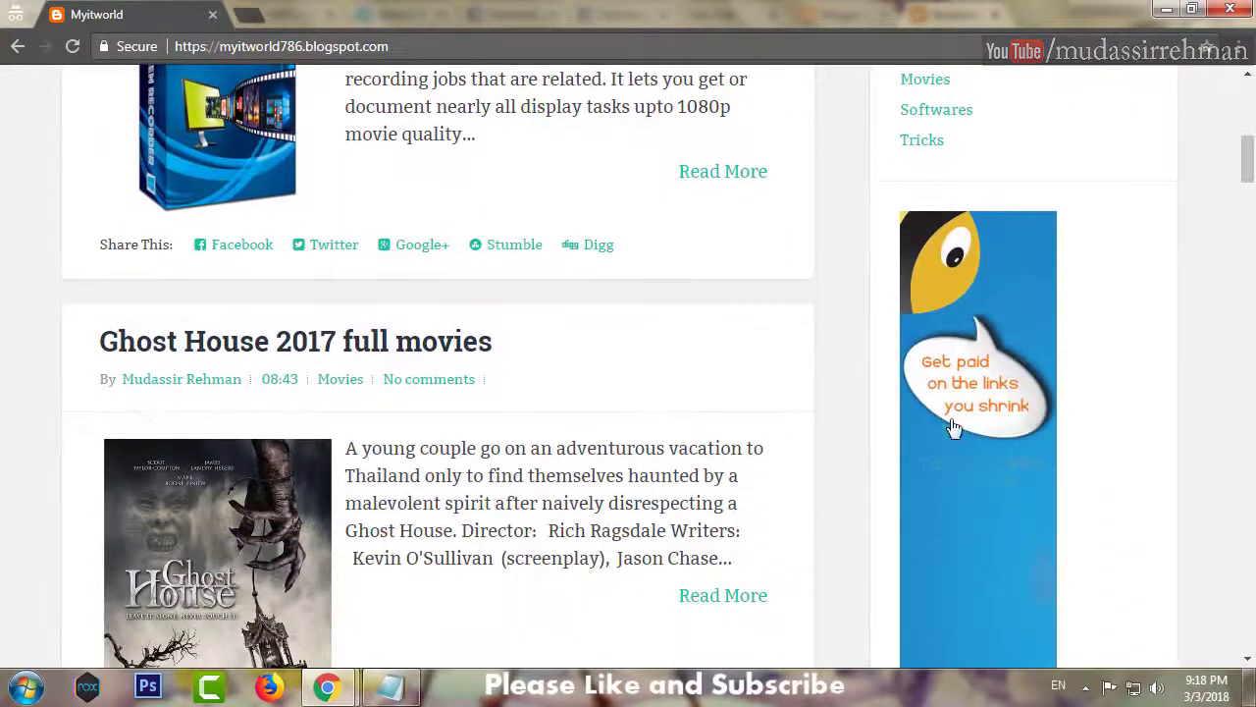
scroll(959, 482, "down", 3)
scroll(959, 294, "up", 2)
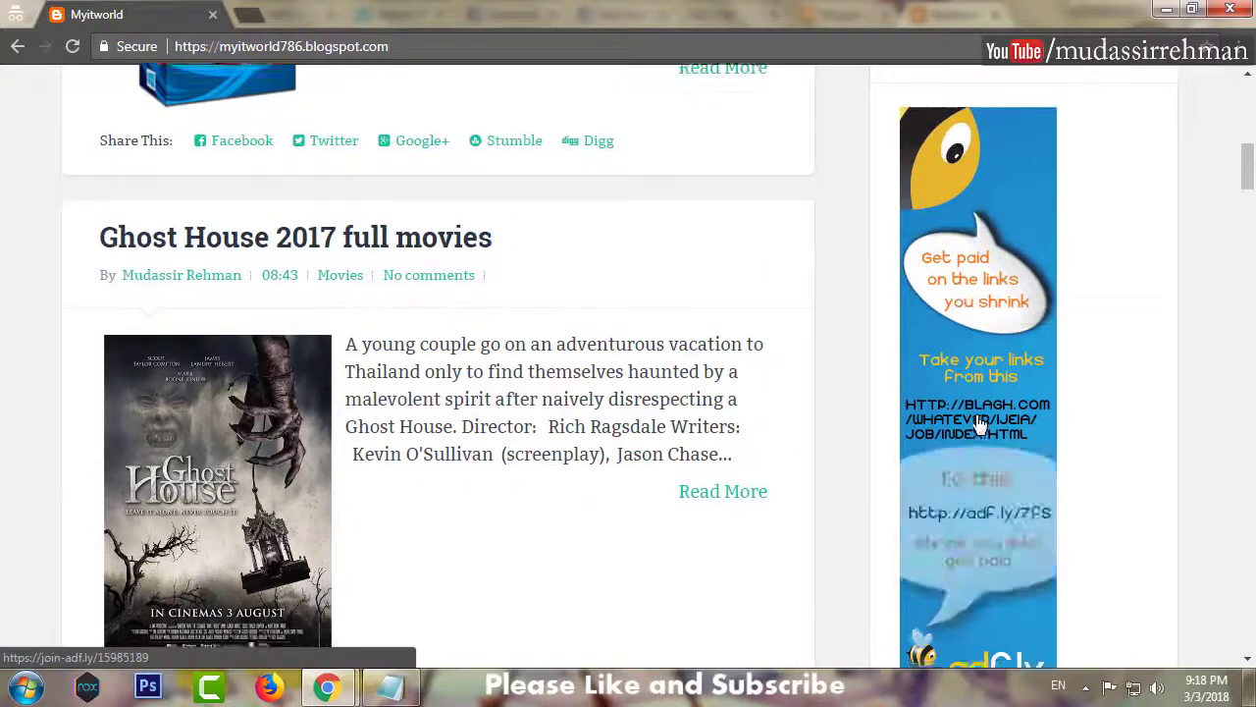
scroll(979, 424, "down", 4)
scroll(976, 435, "up", 10)
scroll(959, 465, "down", 4)
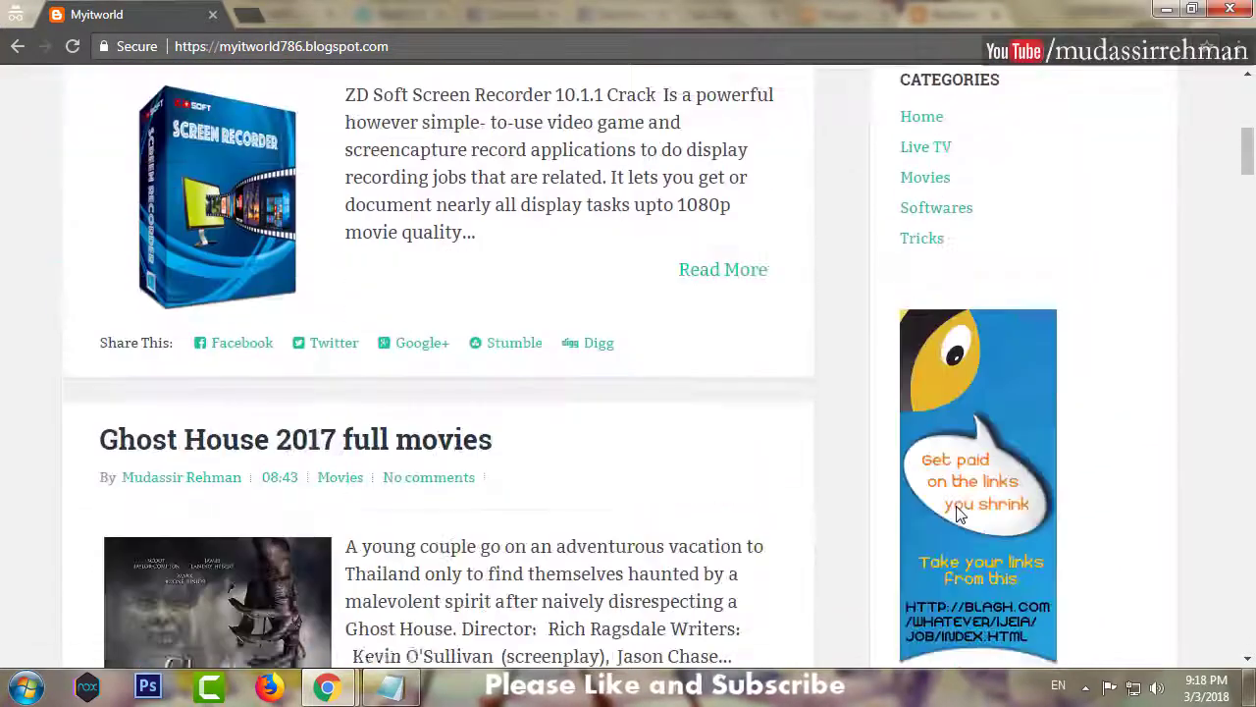
scroll(618, 398, "up", 6)
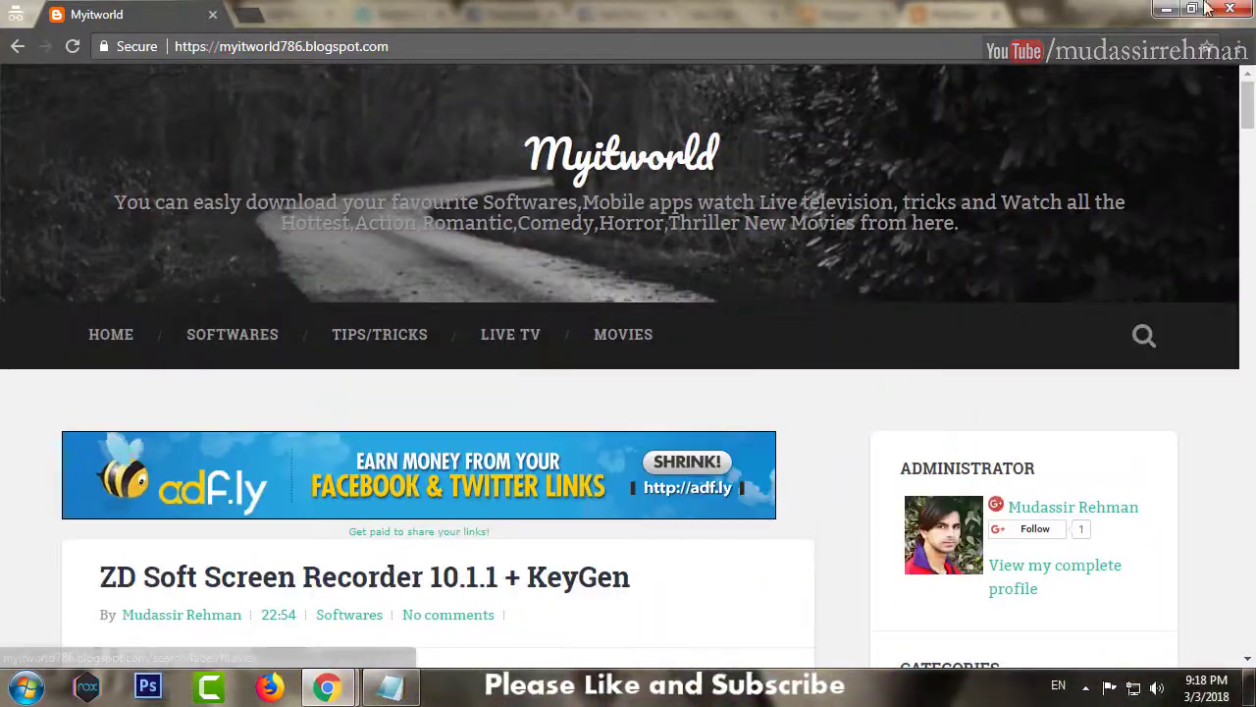
left_click(1222, 9)
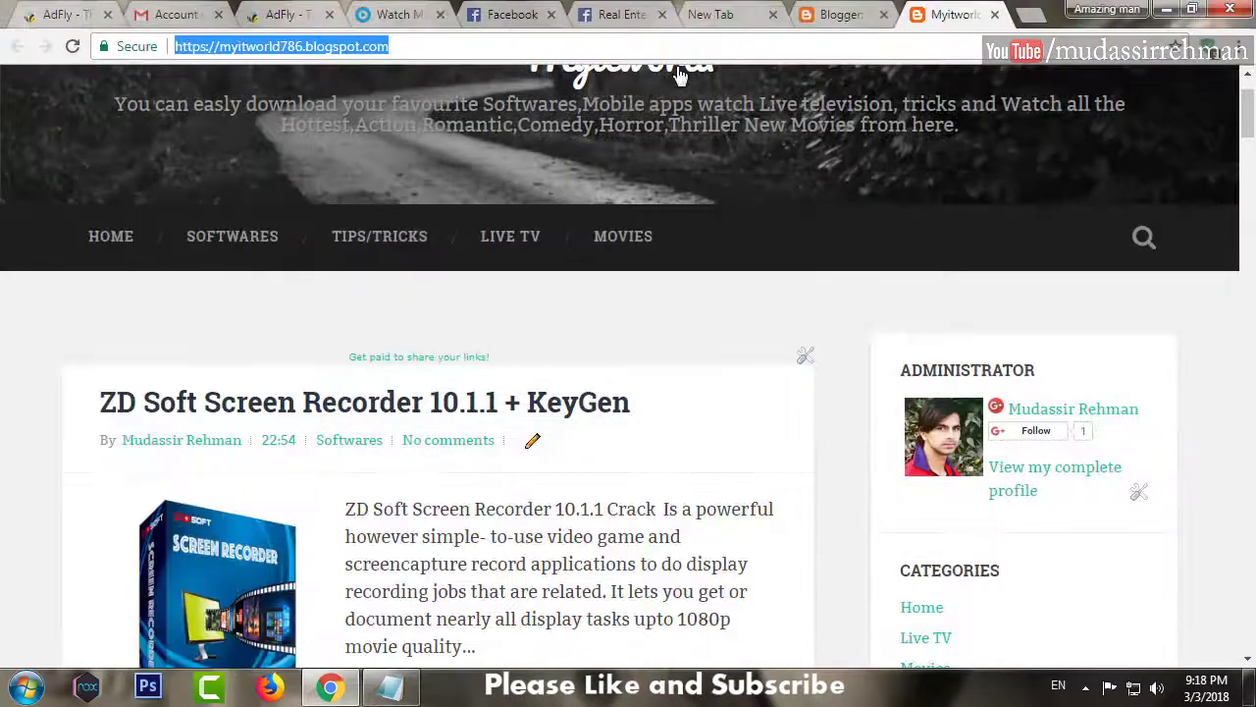
Step: Return to the AdFly Tools page, open the Withdraw page and read its Daily Payments description
left_click(270, 12)
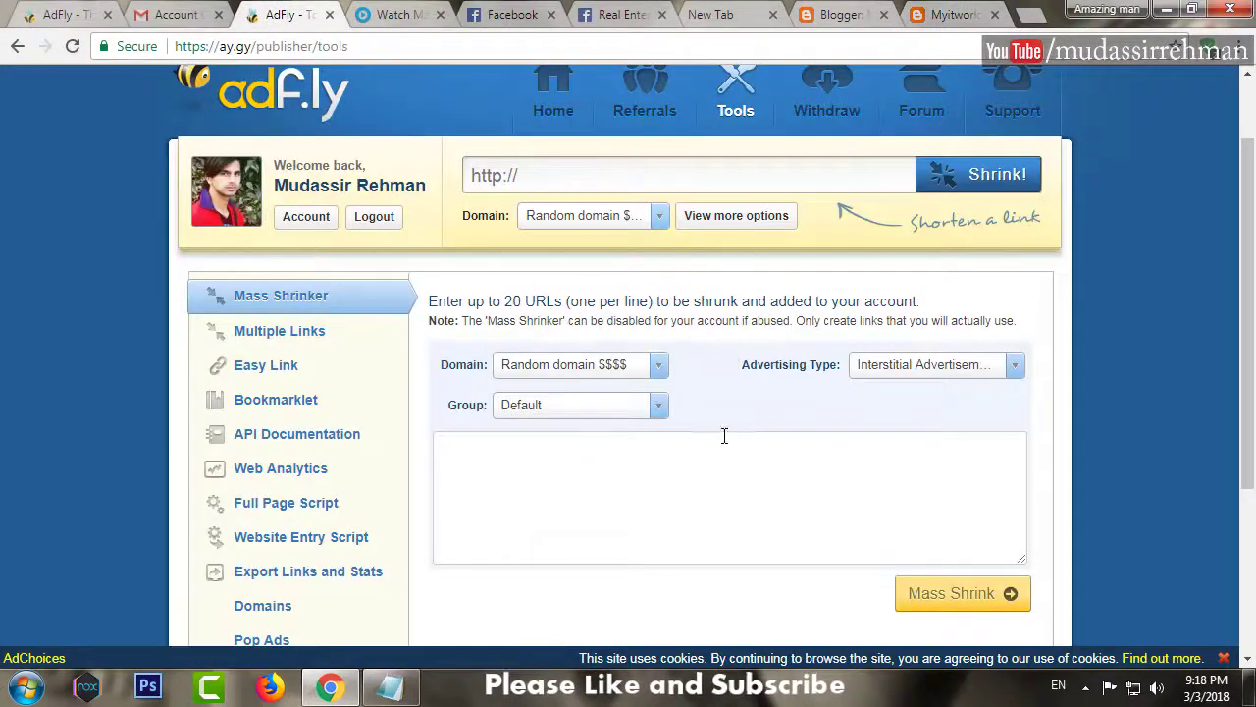
scroll(746, 413, "up", 1)
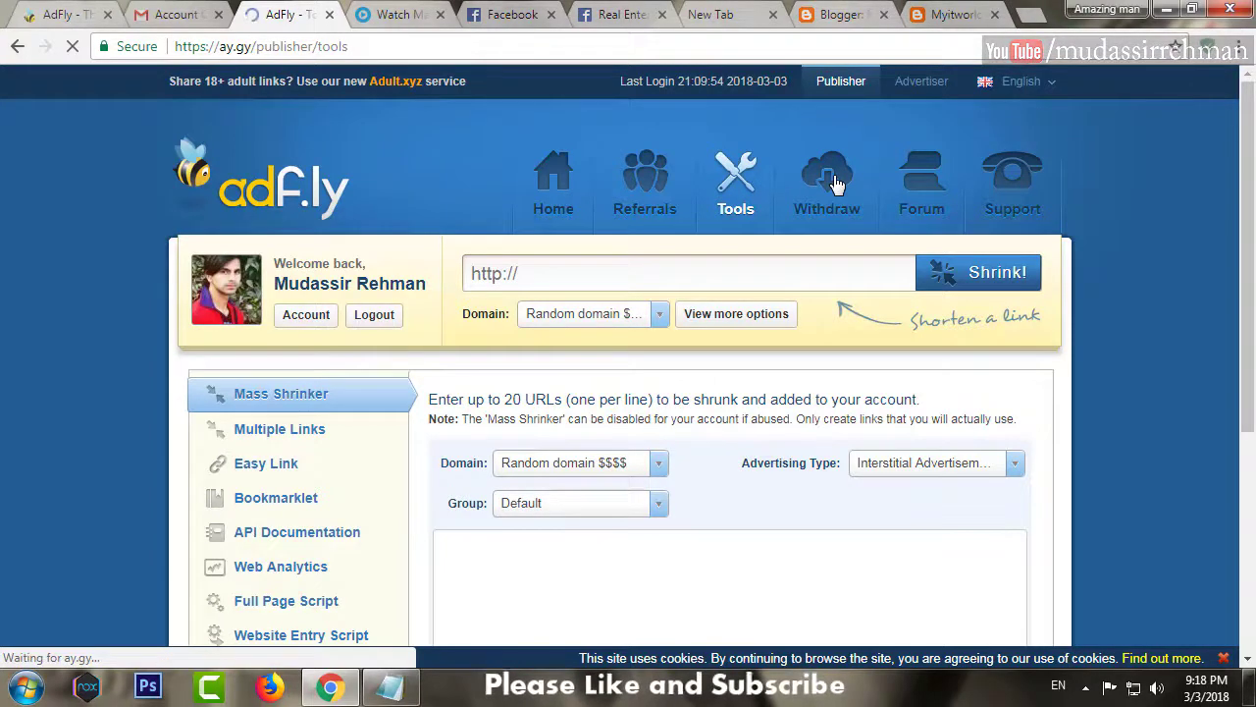
scroll(842, 496, "down", 5)
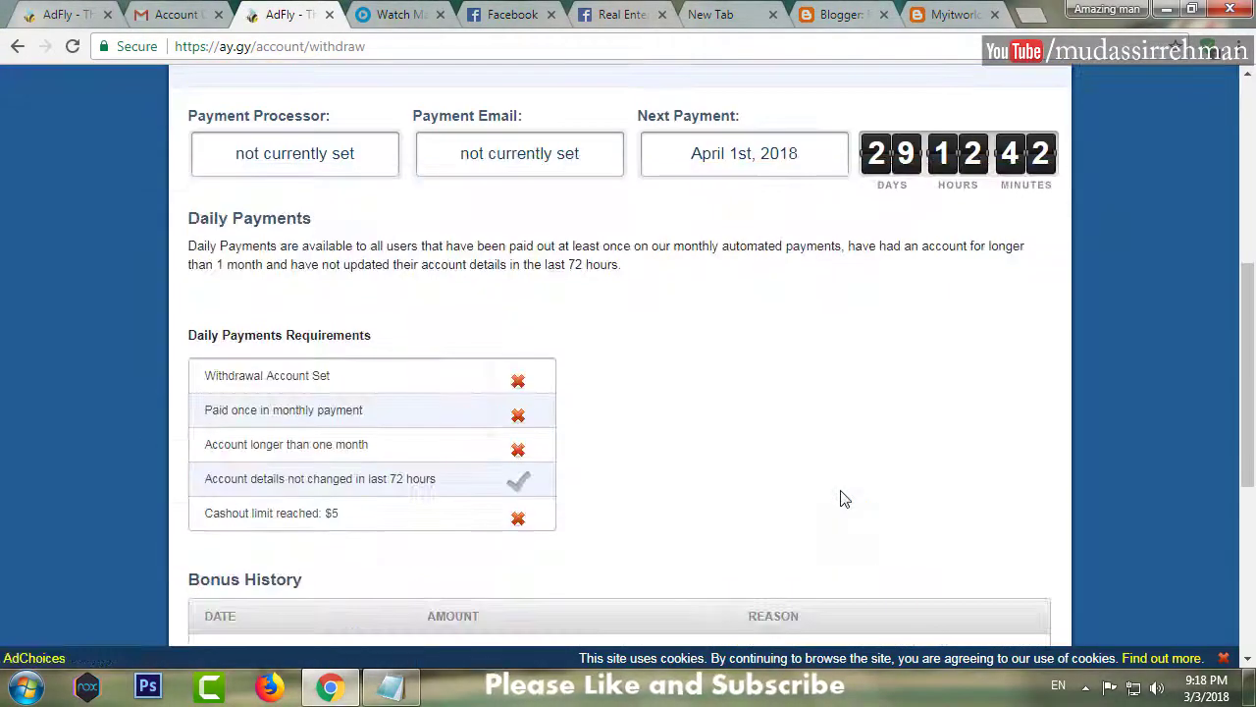
scroll(841, 499, "up", 2)
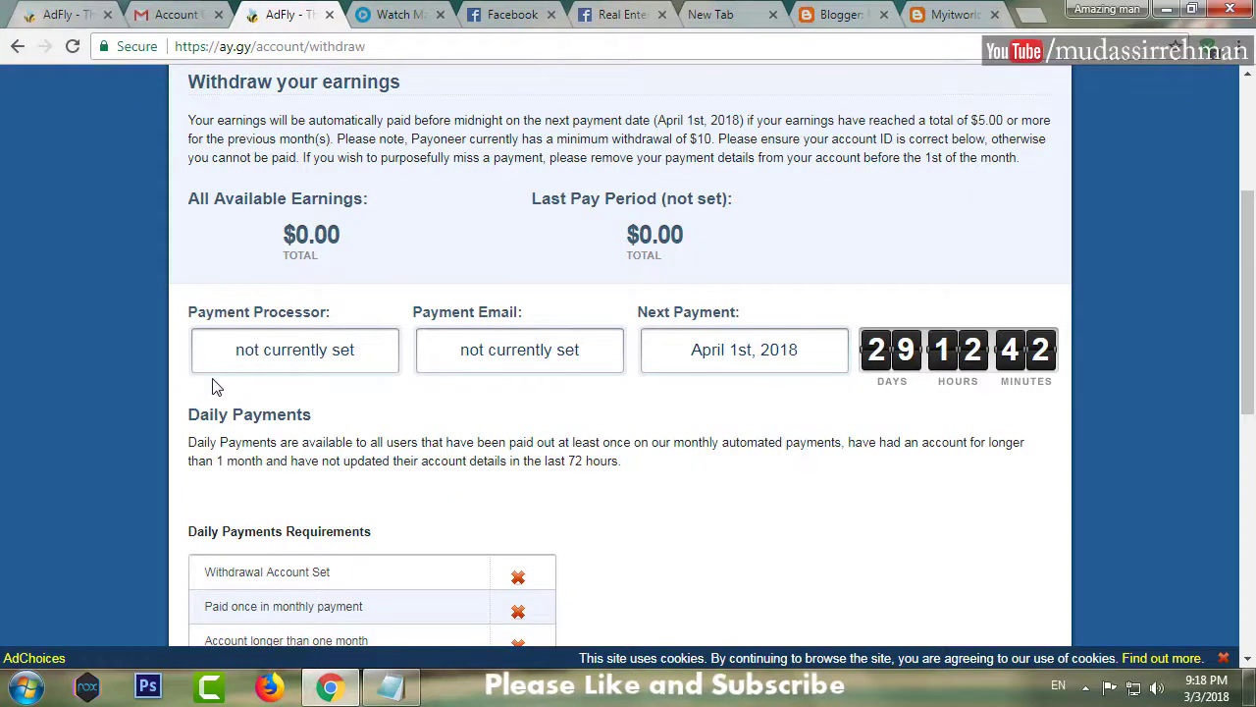
left_click_drag(376, 442, 701, 478)
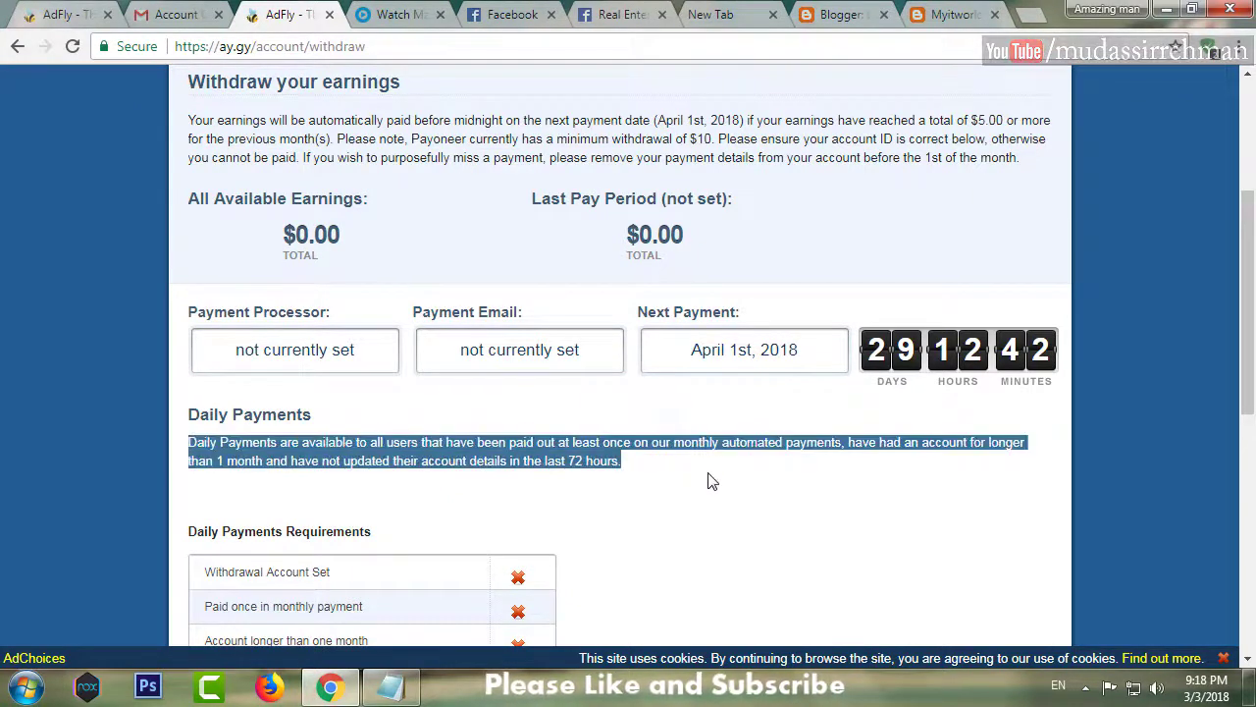
scroll(713, 481, "down", 2)
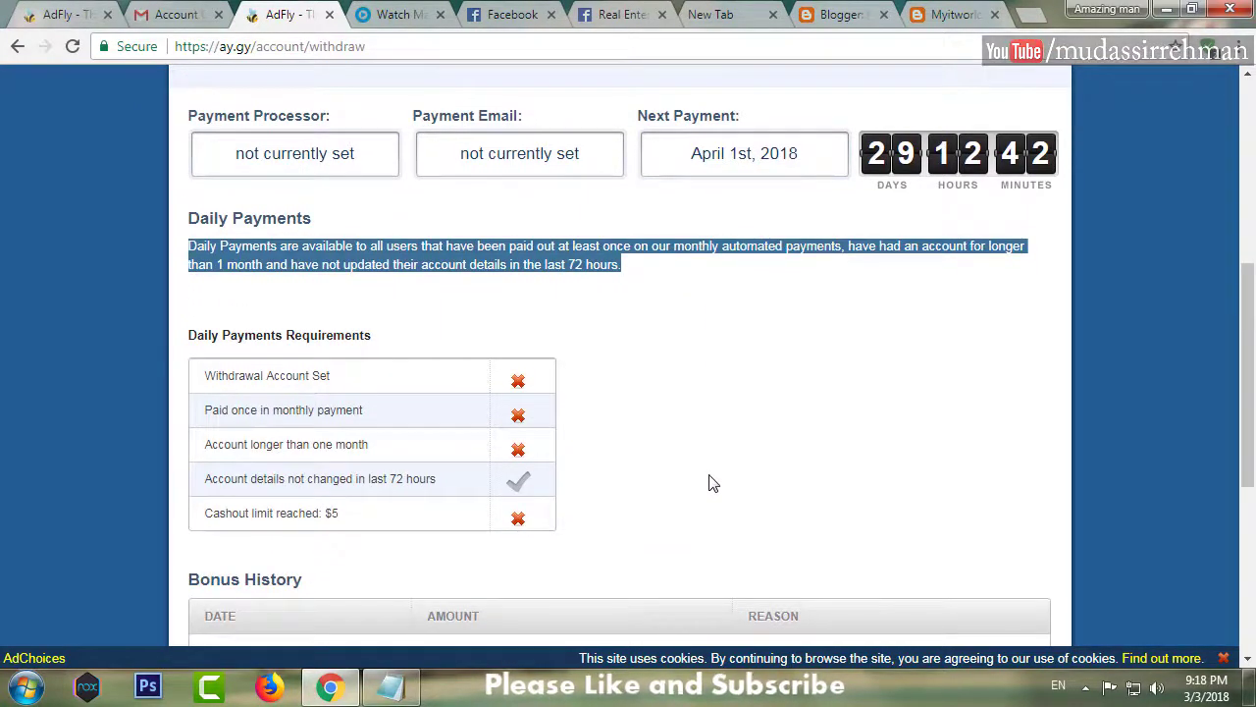
Step: Examine the Daily Payments Requirements, including the account-details and cashout-limit rows, and look over the Bonus History and Withdrawal History
left_click(245, 478)
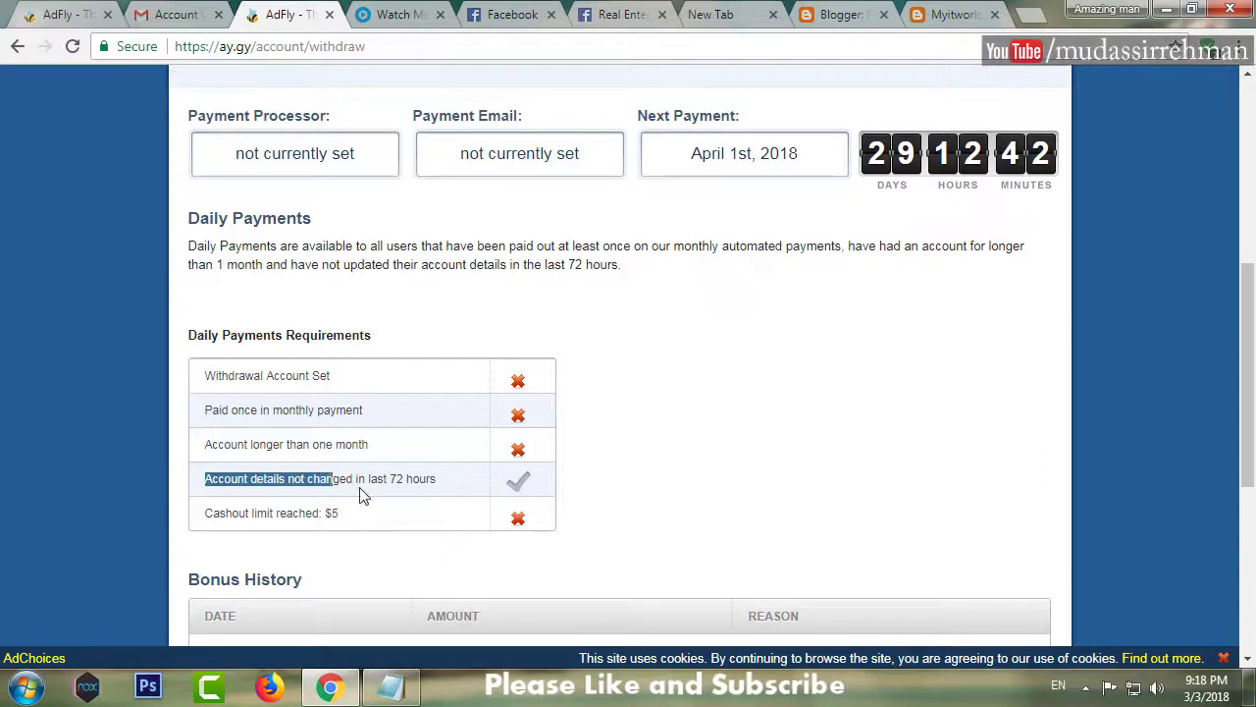
left_click_drag(360, 496, 440, 500)
left_click_drag(201, 513, 331, 512)
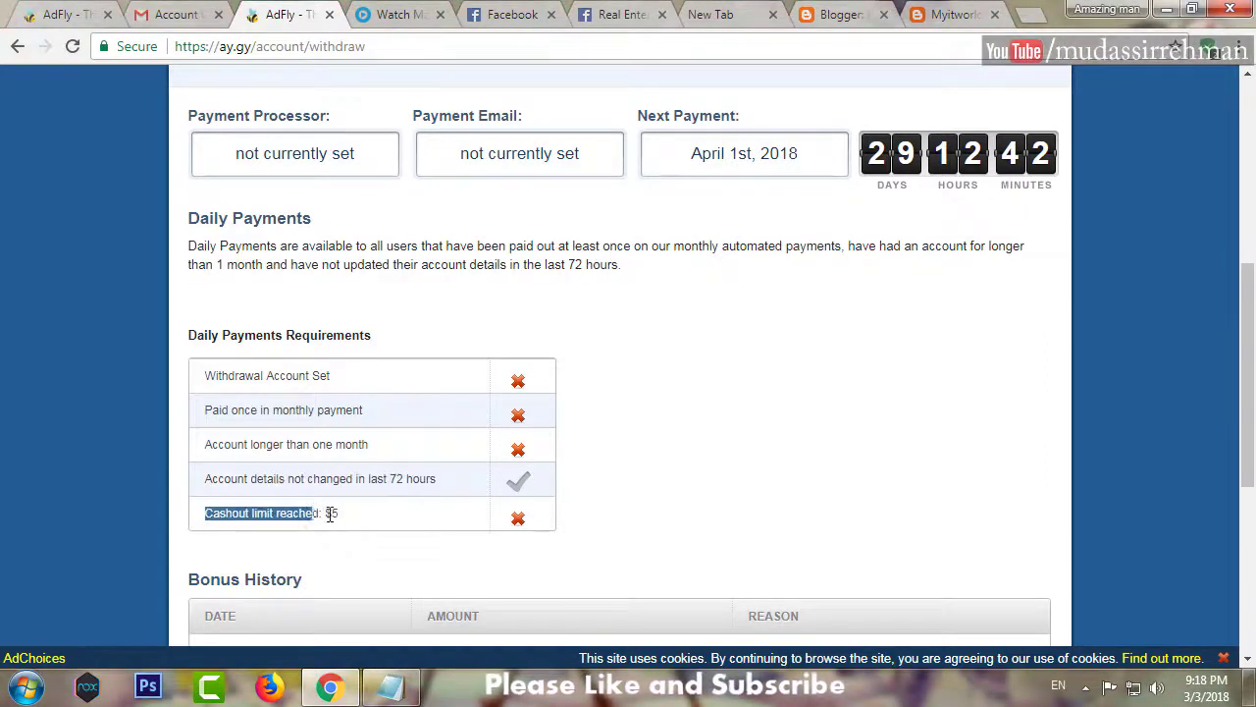
left_click(383, 522)
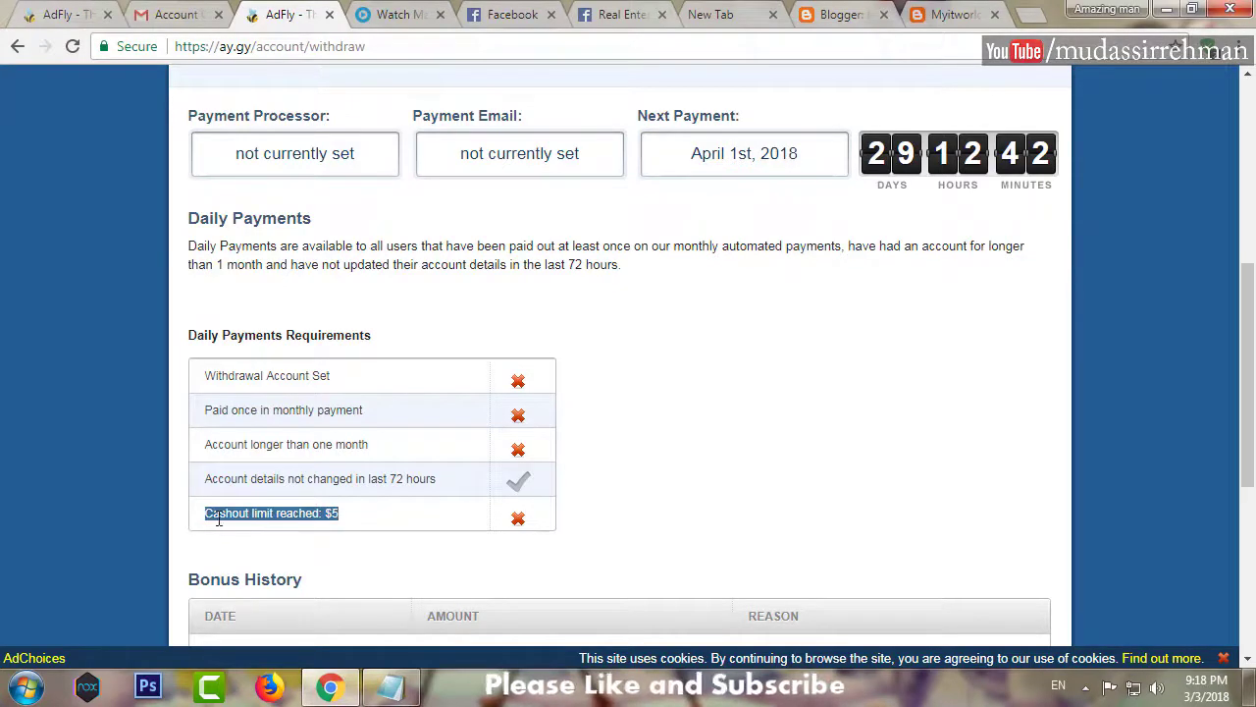
left_click(385, 527)
scroll(656, 508, "down", 4)
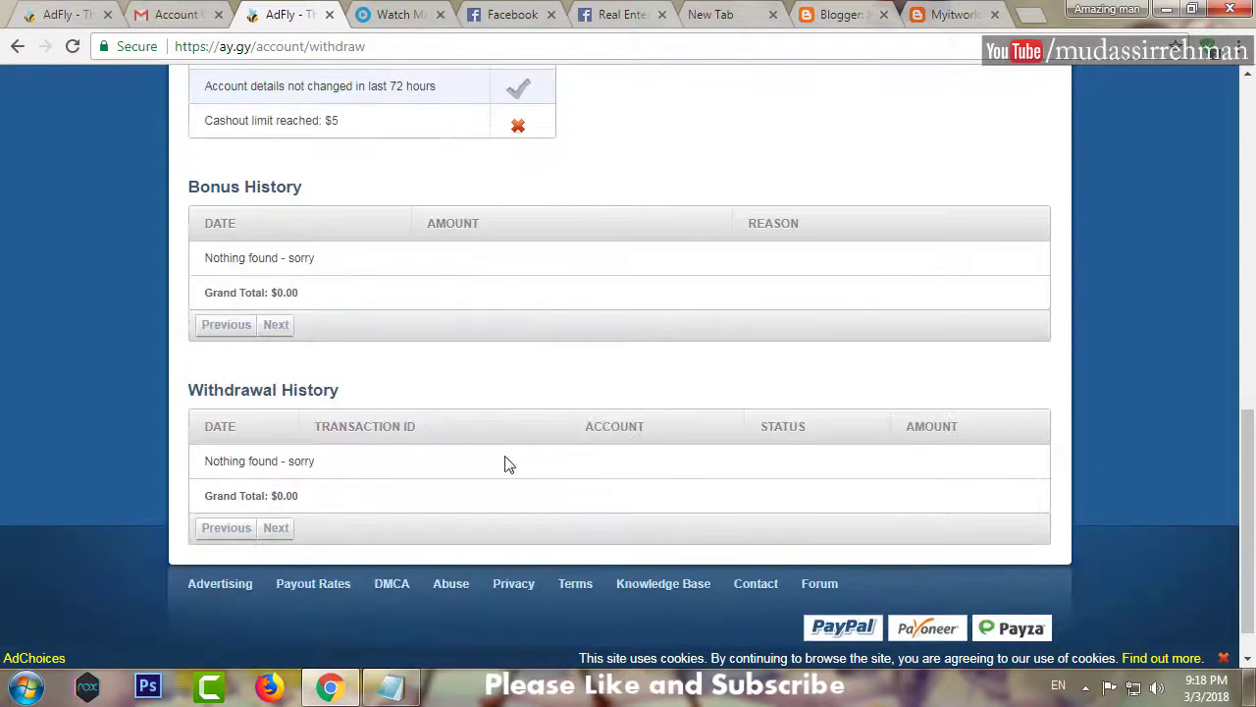
scroll(329, 434, "up", 3)
scroll(527, 480, "down", 3)
scroll(916, 519, "up", 6)
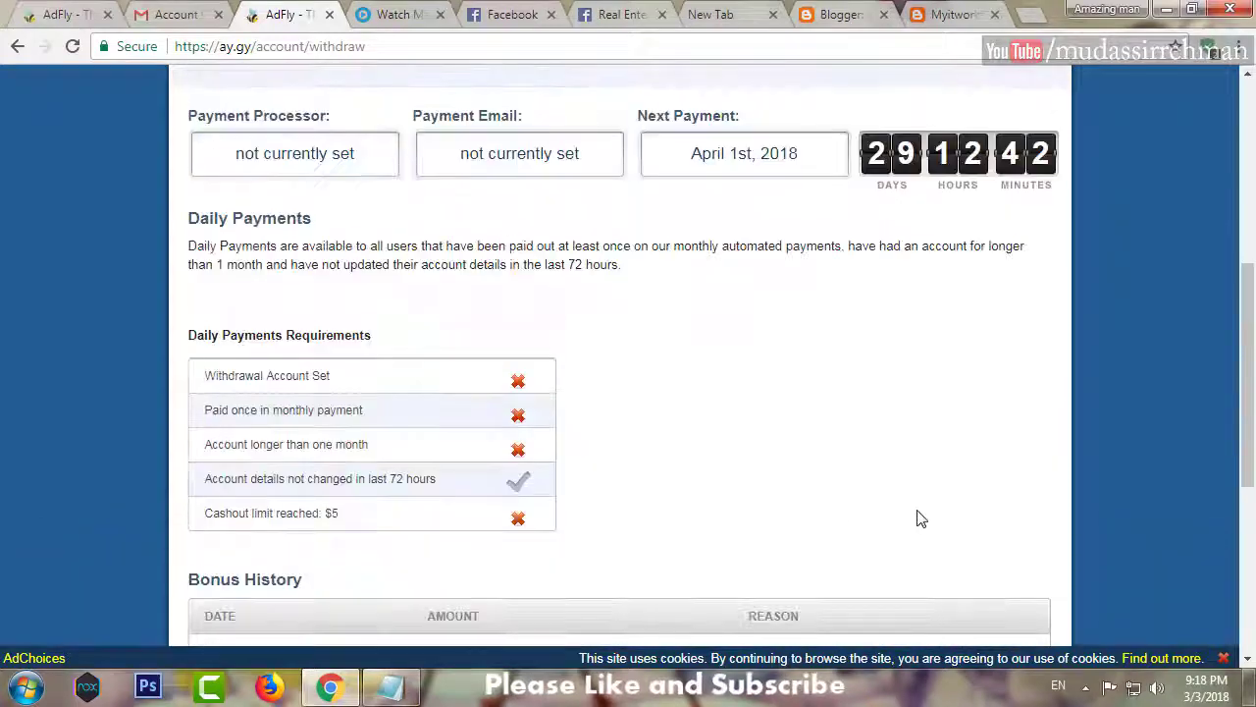
Step: Reread the Daily Payments section and highlight the payout terms under Withdraw your earnings to read them
left_click_drag(654, 465, 187, 410)
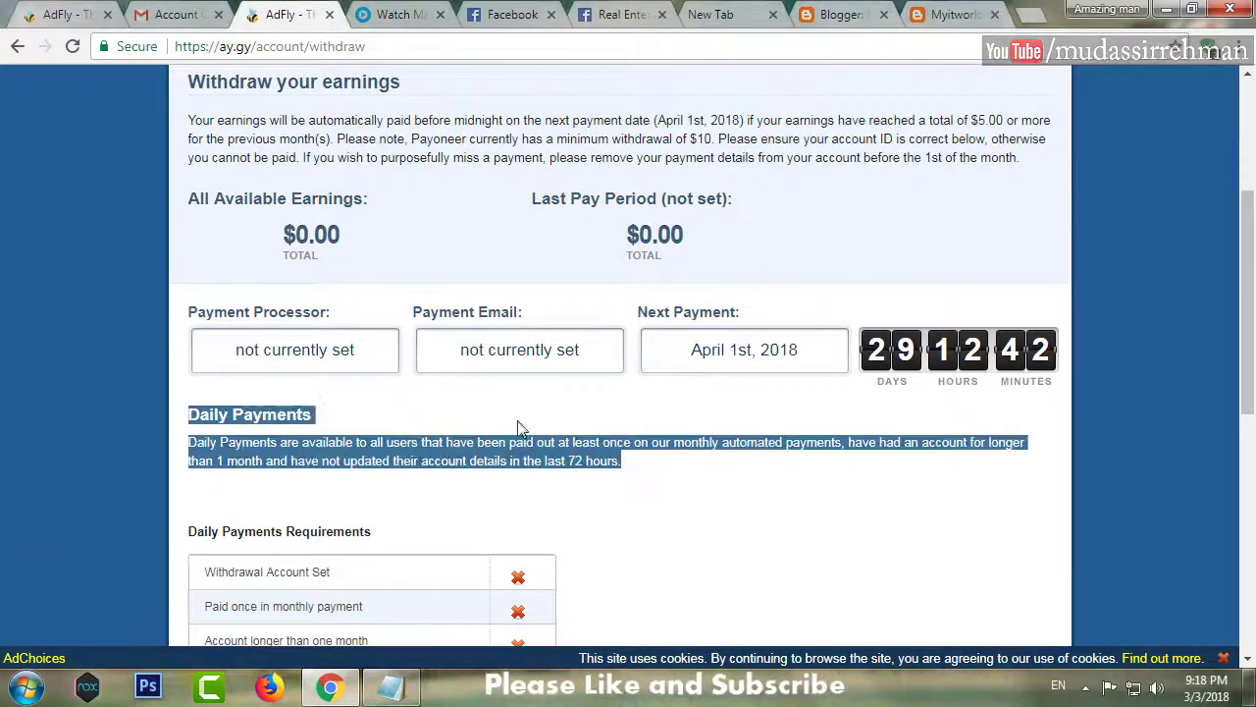
scroll(618, 448, "up", 3)
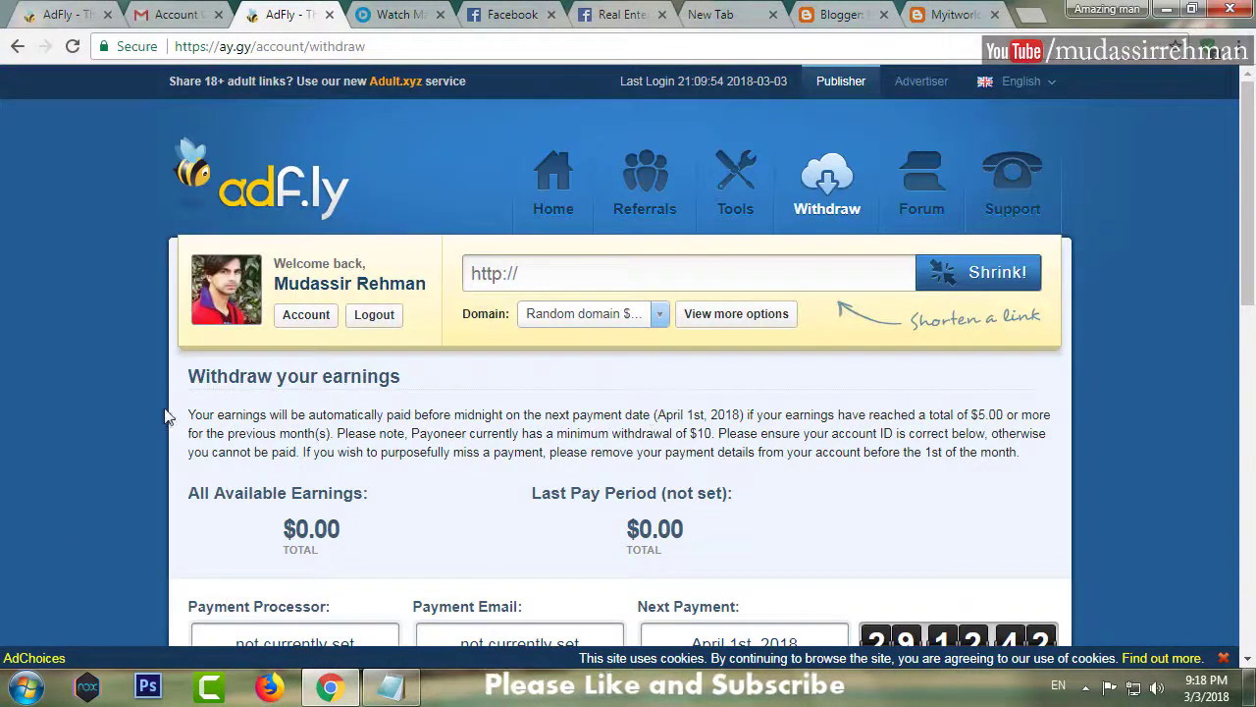
left_click_drag(326, 417, 1024, 468)
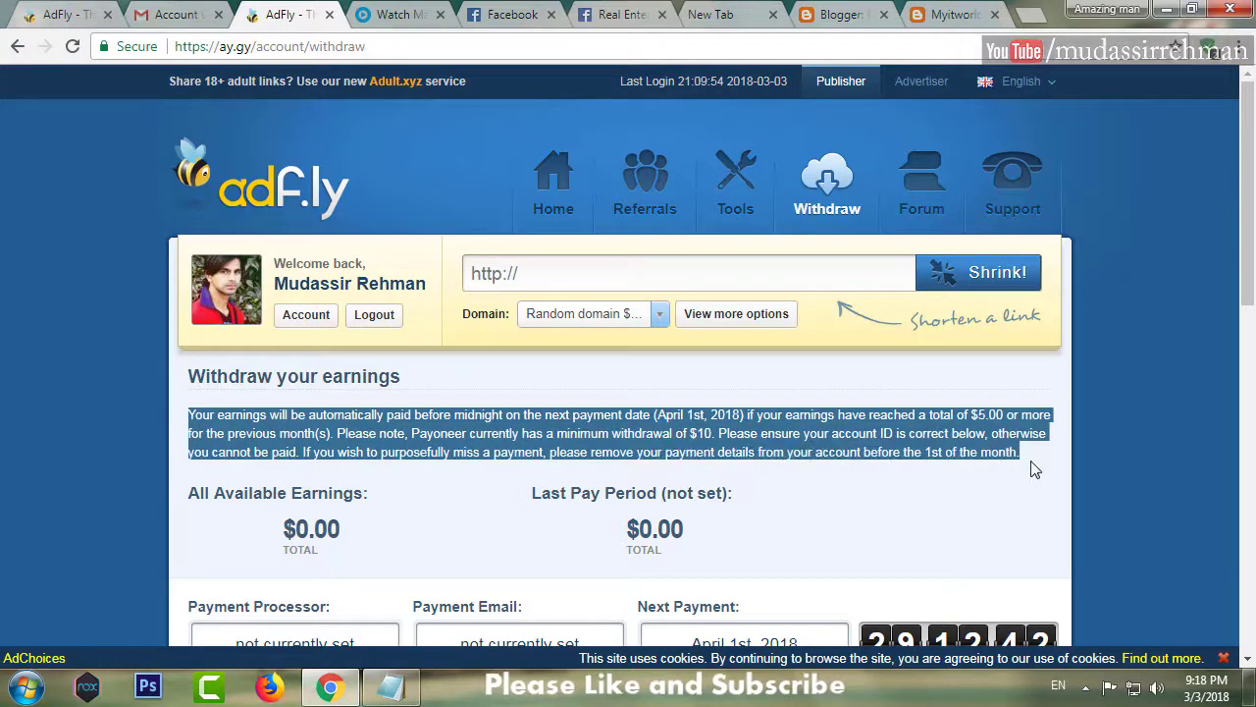
left_click_drag(338, 433, 1021, 467)
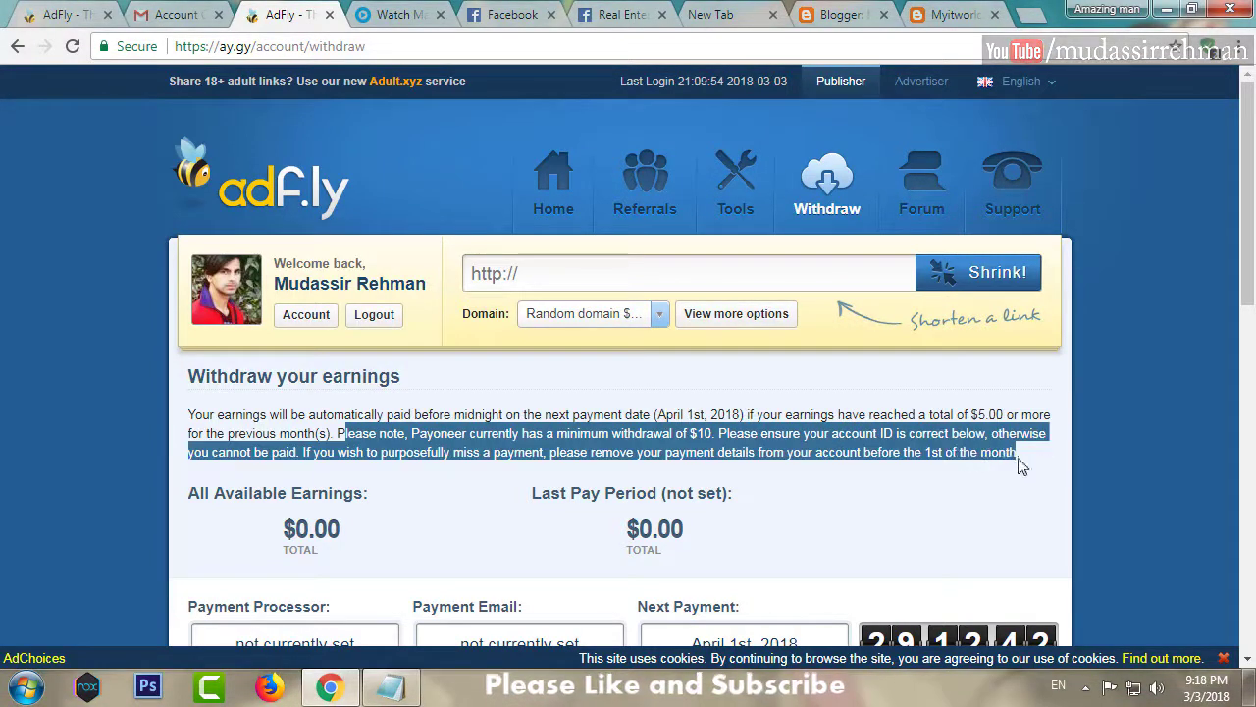
left_click_drag(770, 414, 168, 420)
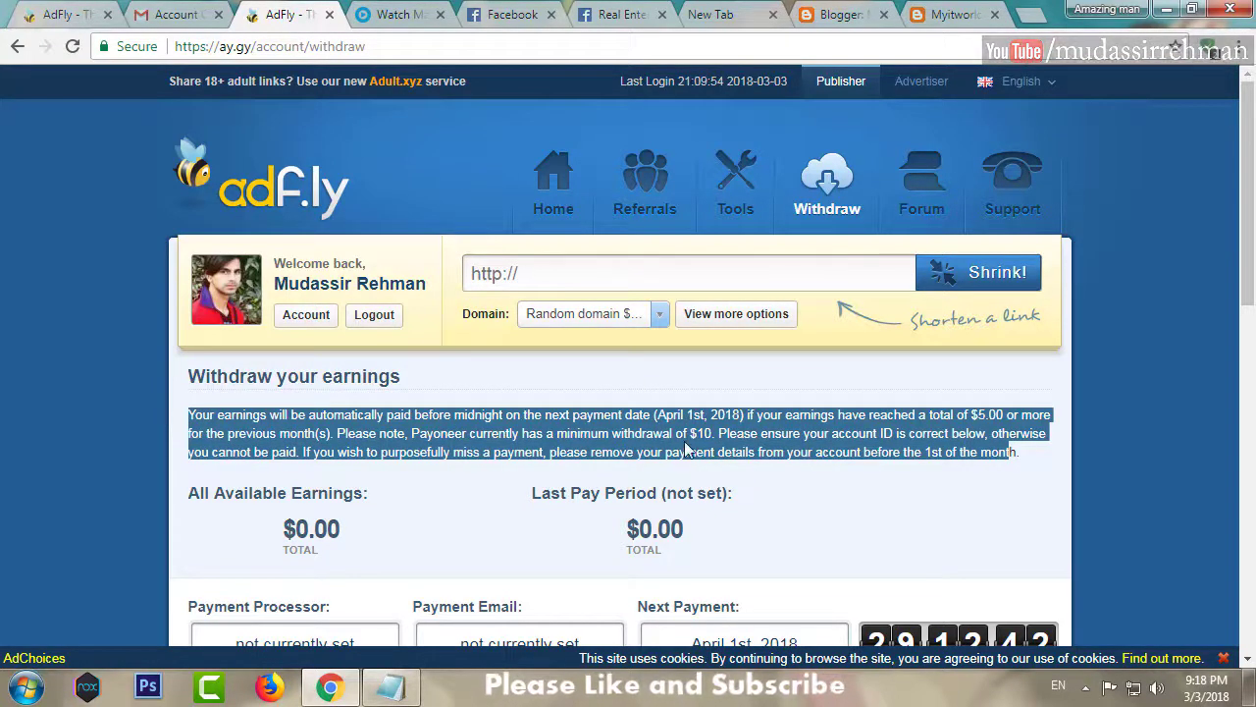
left_click(827, 448)
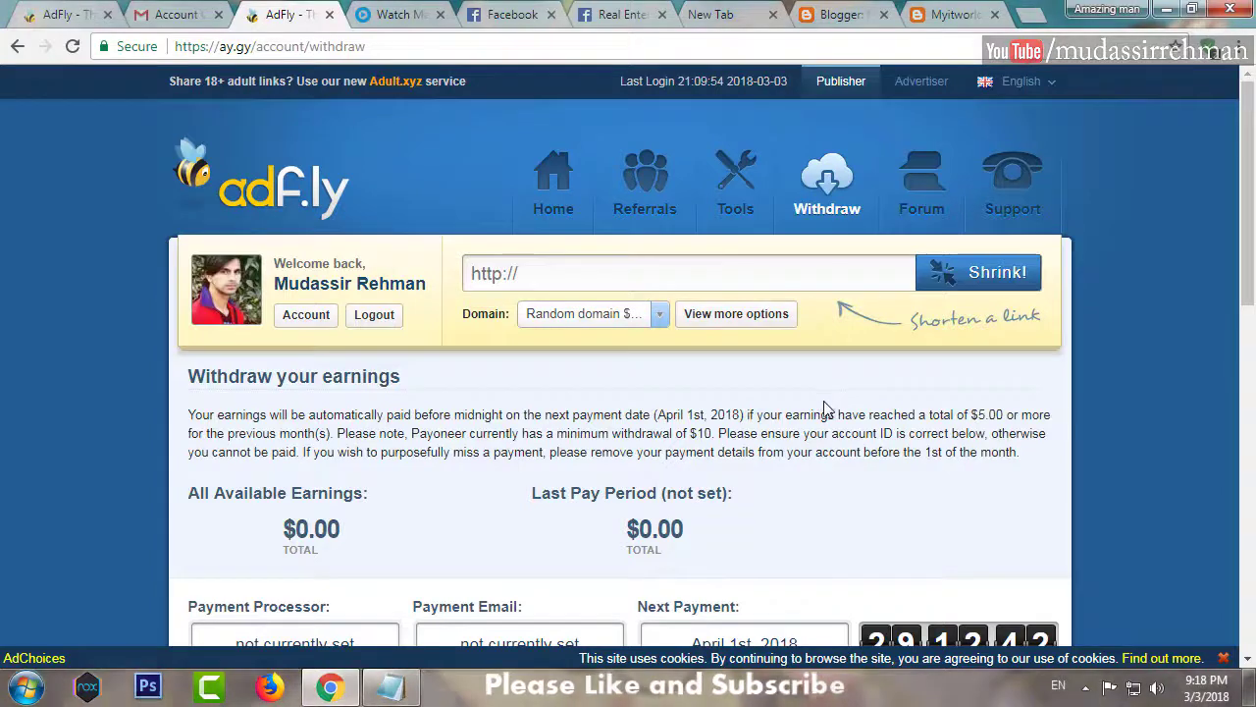
Step: Look through the rest of the Withdraw page down to the payment provider logos in the footer
scroll(823, 409, "down", 4)
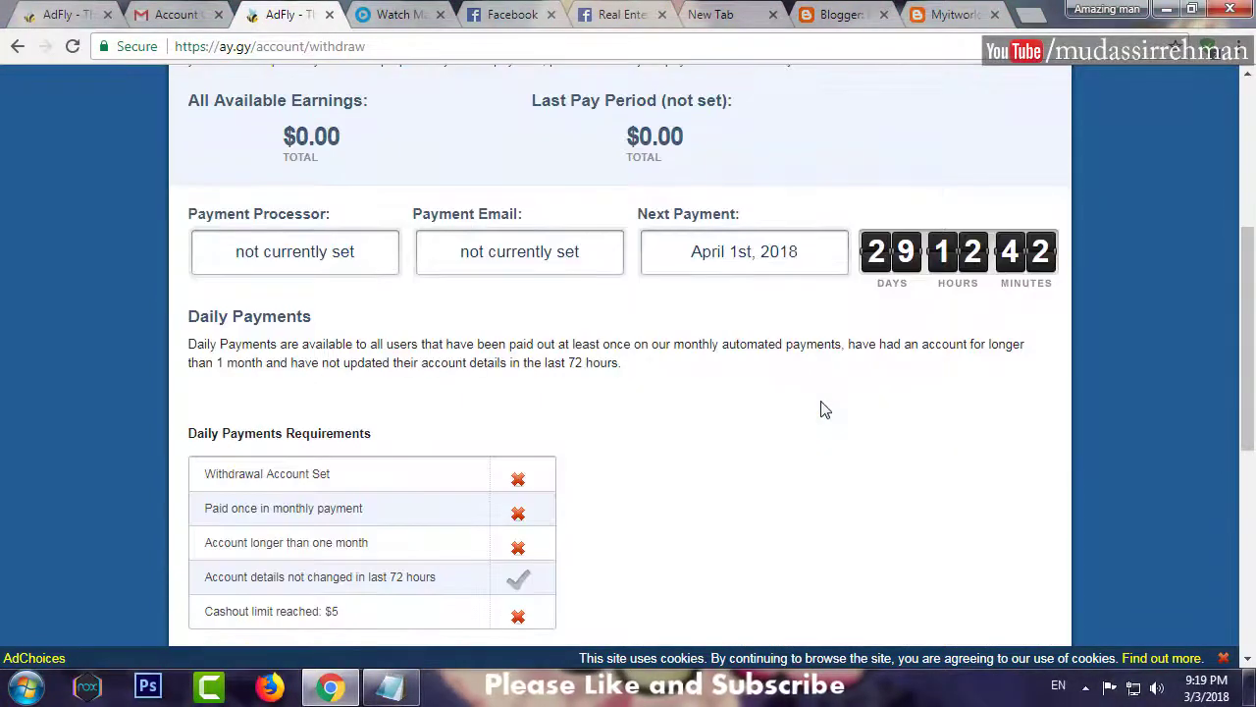
scroll(824, 410, "down", 3)
scroll(824, 410, "down", 3)
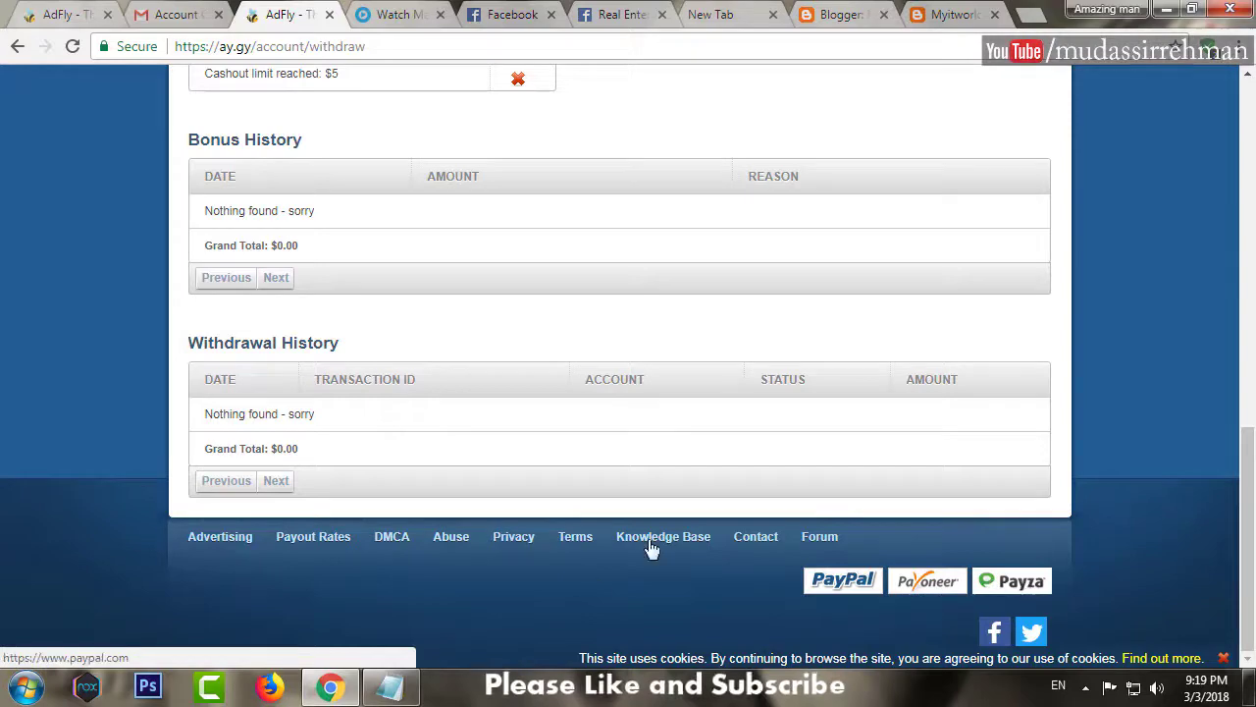
scroll(798, 342, "up", 5)
scroll(798, 342, "up", 4)
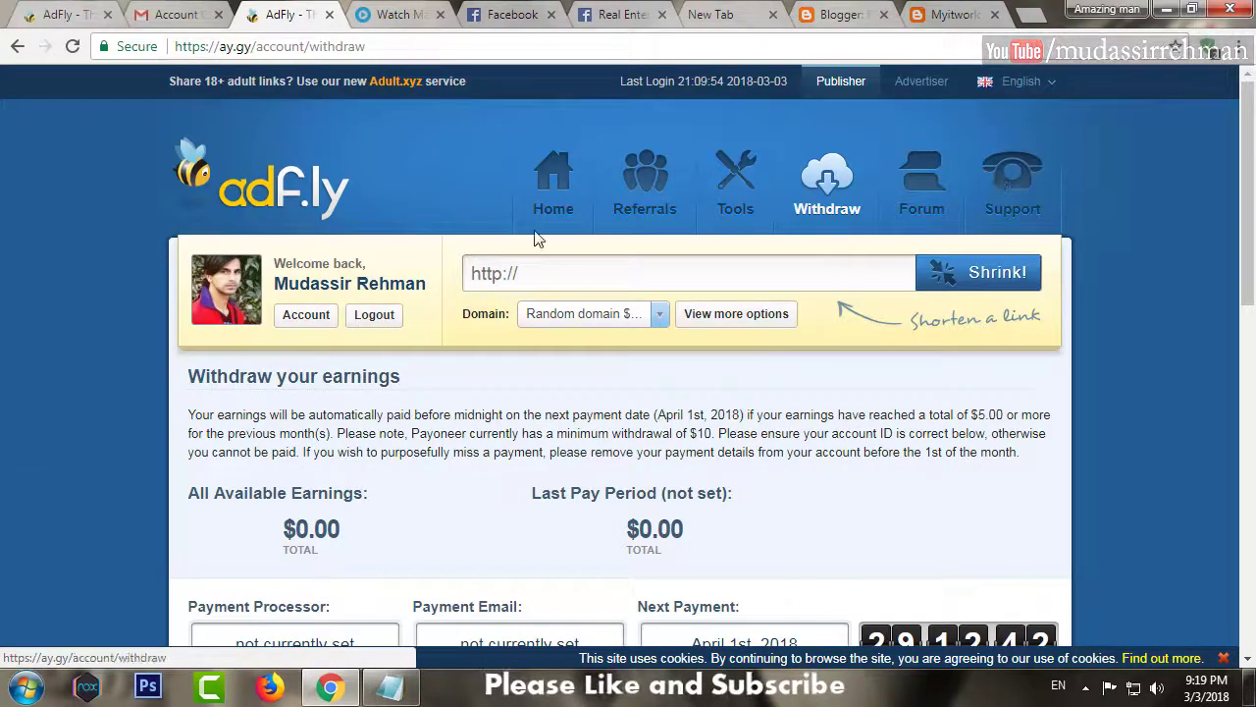
Step: Open AdFly's Home page and look over its charts, Your Links list and announcements
left_click(538, 188)
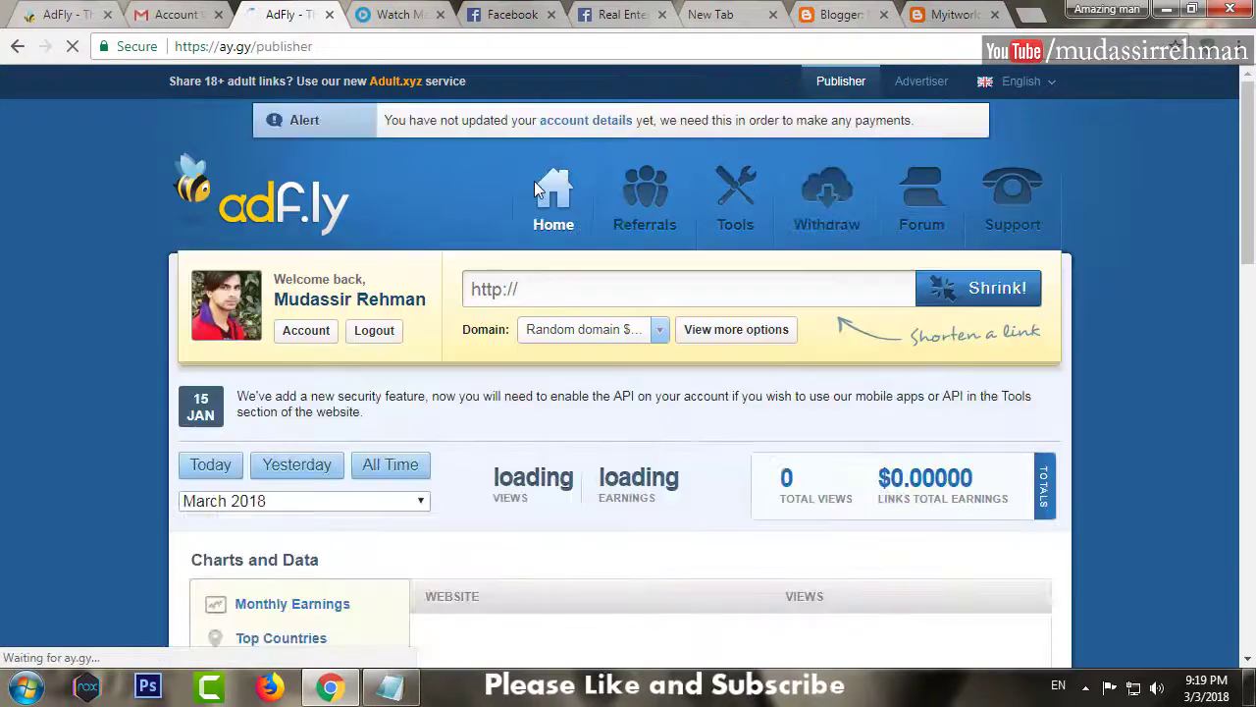
scroll(580, 353, "down", 5)
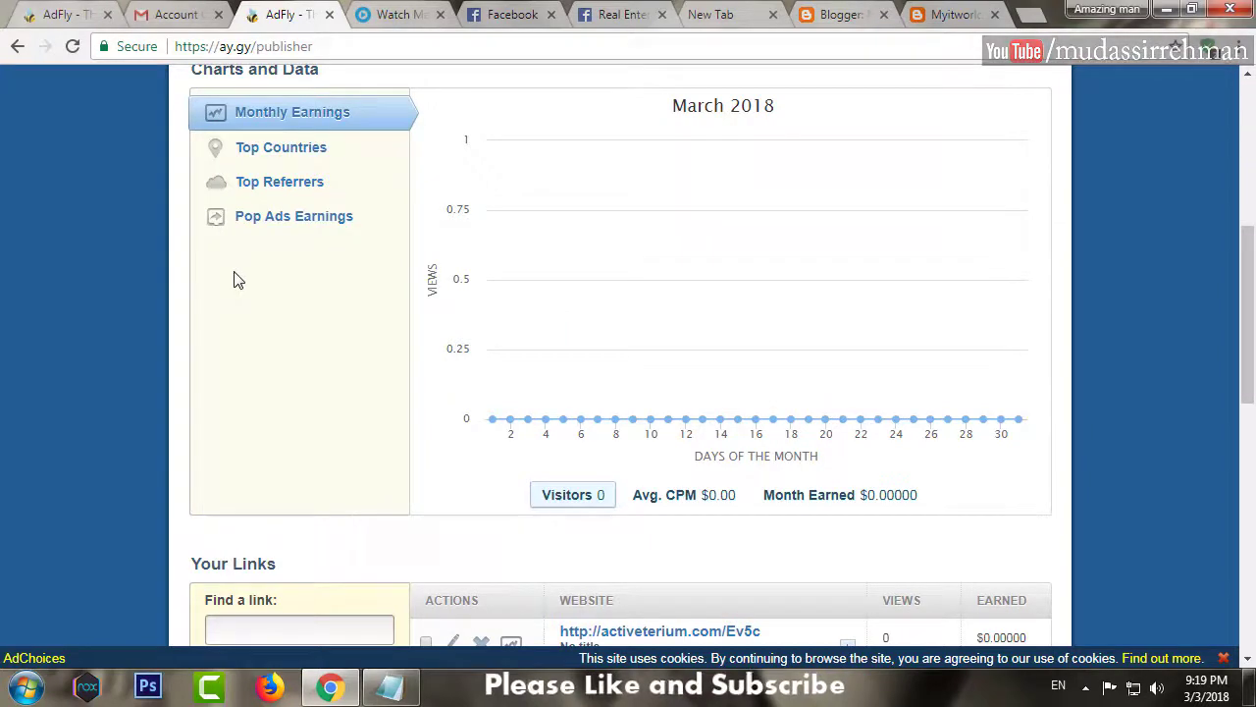
scroll(233, 279, "down", 3)
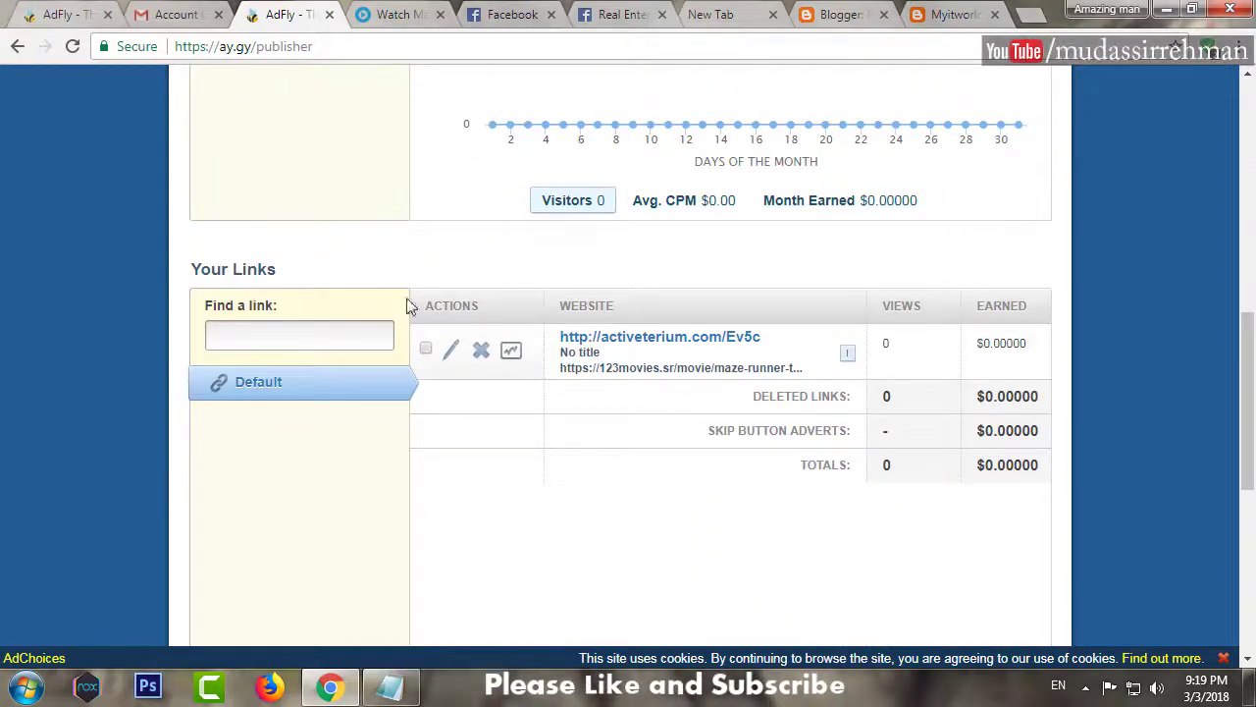
scroll(611, 398, "down", 5)
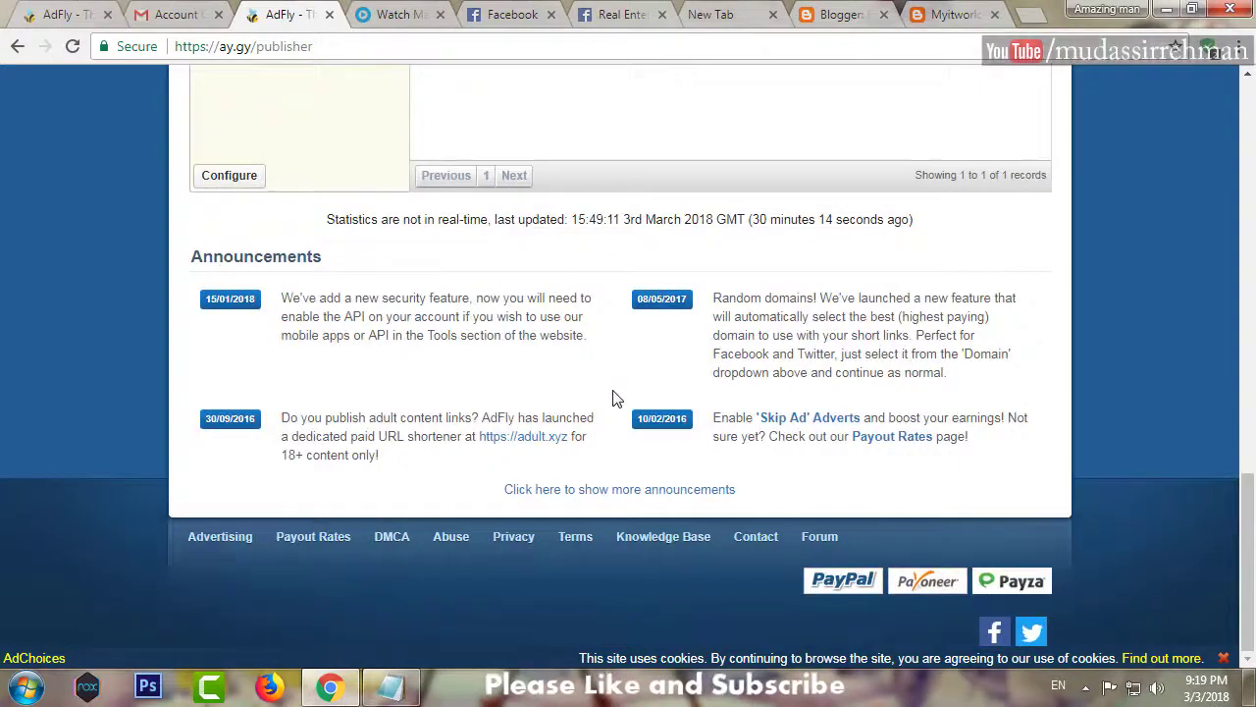
scroll(612, 399, "up", 10)
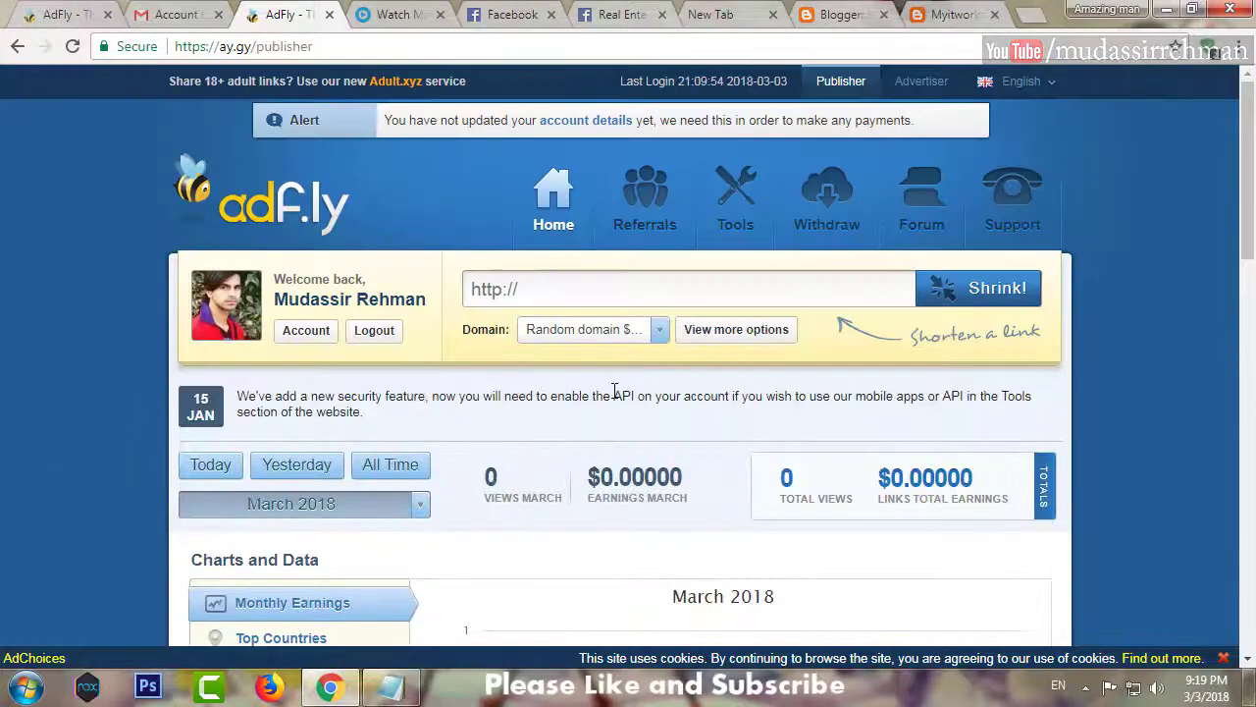